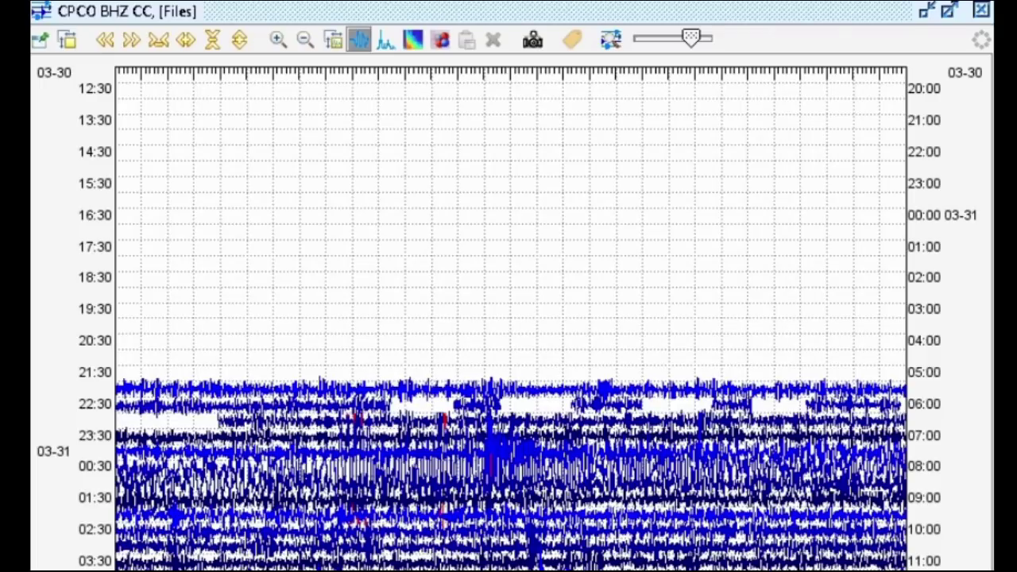
Turn off Persistent rescale and set the spectrogram overlap to 95% in the wave settings
click(335, 41)
click(904, 243)
double_click(613, 475)
text(95)
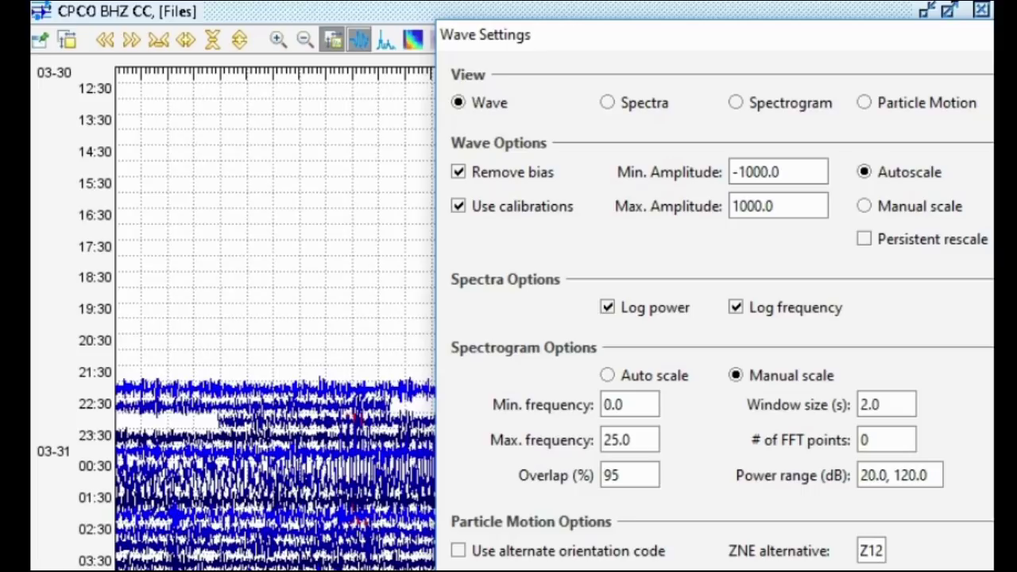
key(Escape)
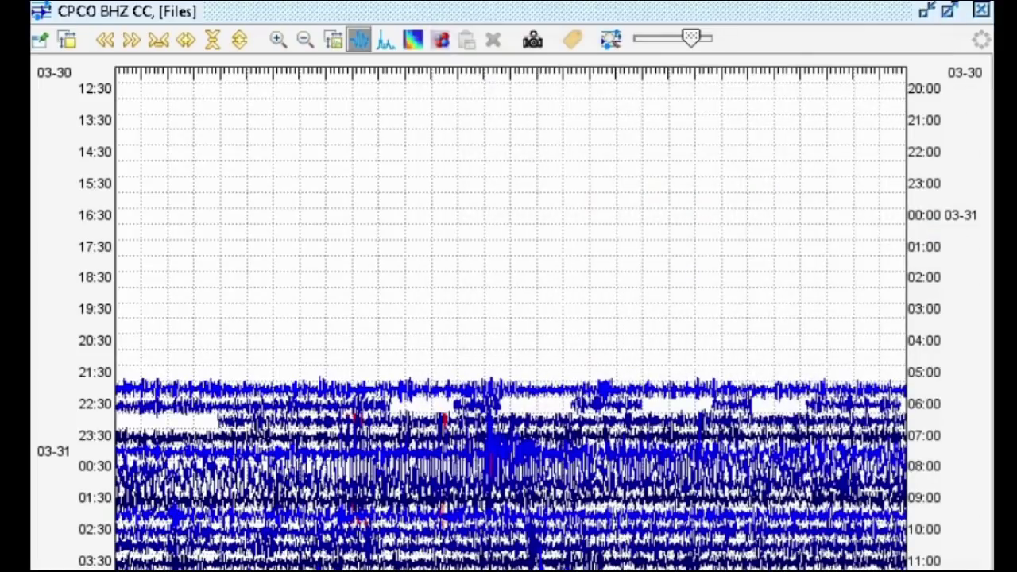
Open a spectrogram clip of the trace near 05:04 and step it forward window by window past 07:10
click(403, 41)
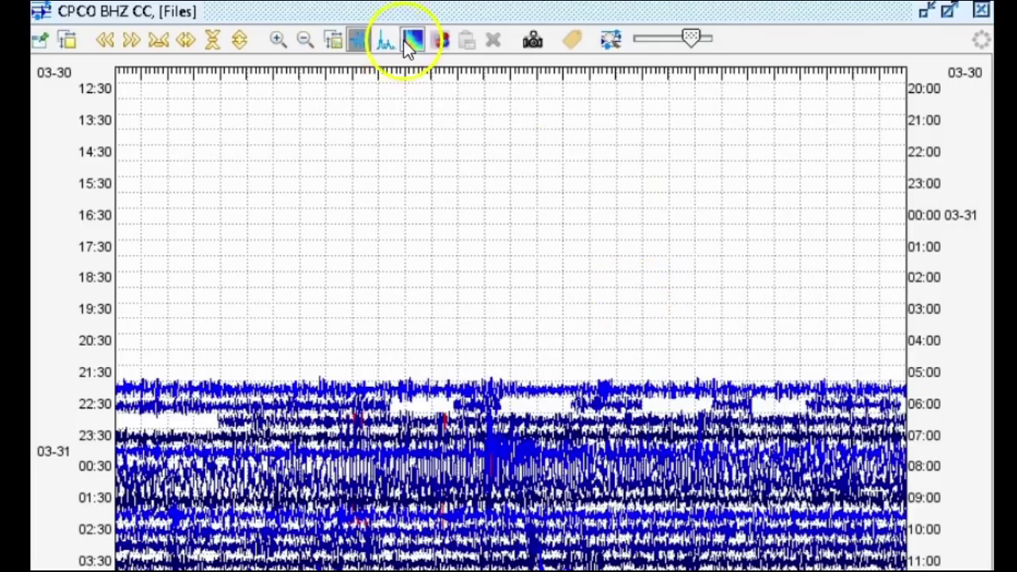
click(227, 389)
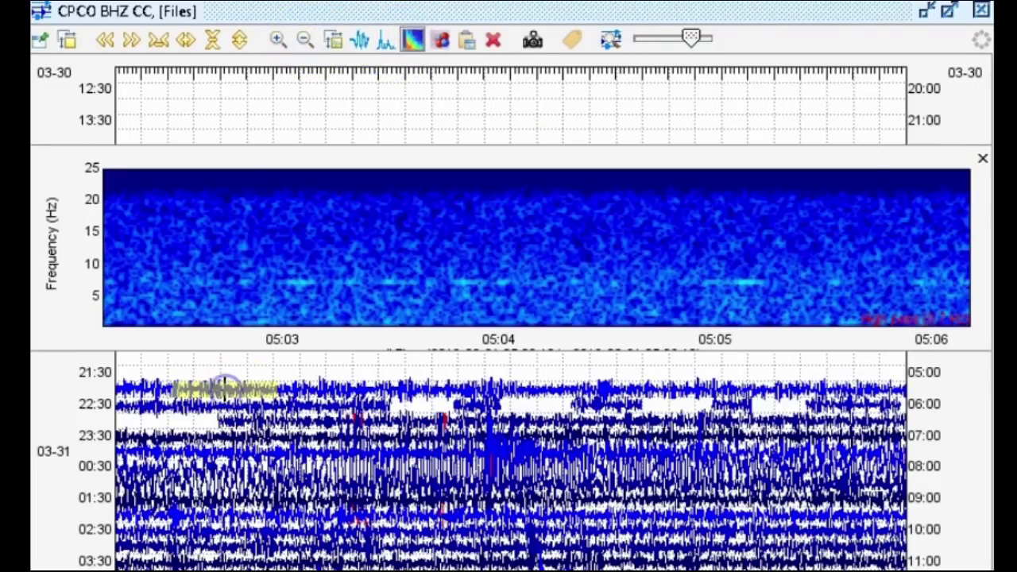
click(132, 39)
click(132, 38)
click(133, 34)
click(133, 35)
click(133, 35)
click(133, 35)
click(134, 35)
click(133, 35)
click(133, 35)
click(134, 35)
click(134, 35)
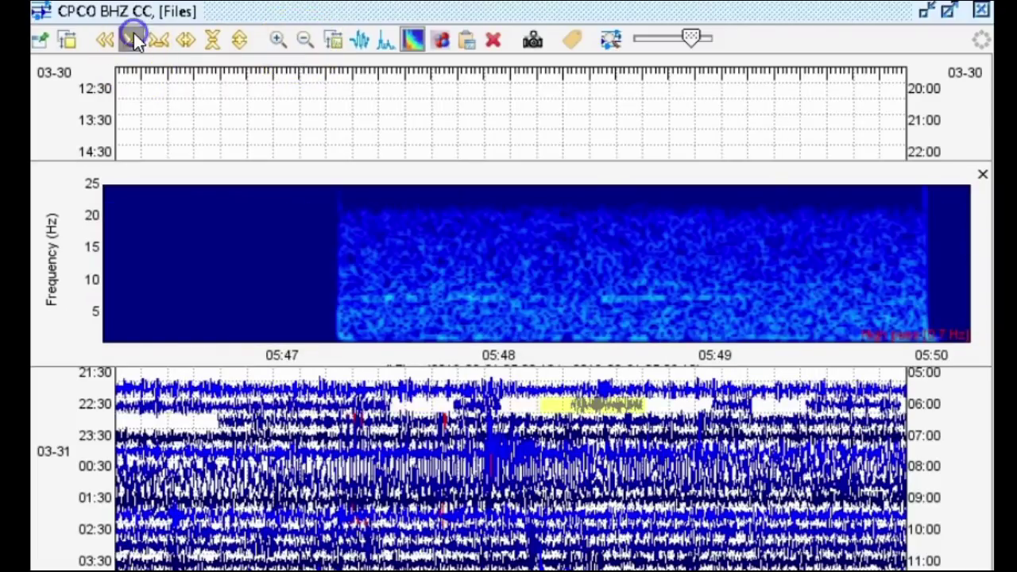
click(133, 35)
click(133, 35)
click(133, 35)
click(134, 35)
click(133, 35)
click(133, 35)
click(134, 35)
click(133, 35)
click(133, 35)
click(133, 35)
click(134, 35)
click(134, 35)
click(133, 35)
click(134, 35)
click(133, 35)
click(134, 35)
click(134, 35)
click(134, 35)
click(133, 35)
click(133, 35)
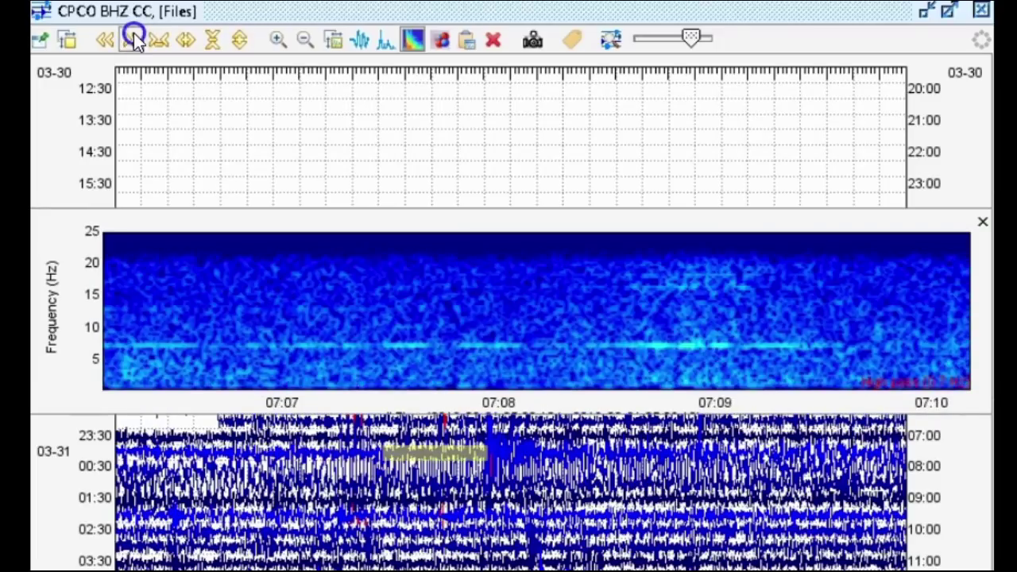
click(134, 35)
click(134, 35)
Open the large event at about 07:14 as a spectrogram and zoom in from just before 07:14:00 to past 07:15:30
click(493, 434)
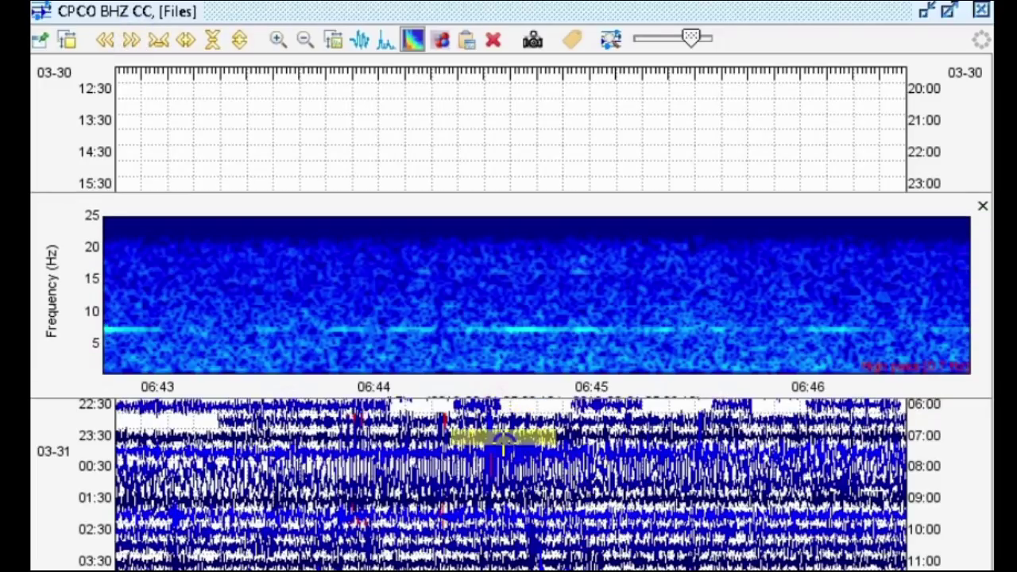
click(493, 444)
drag(352, 344, 800, 363)
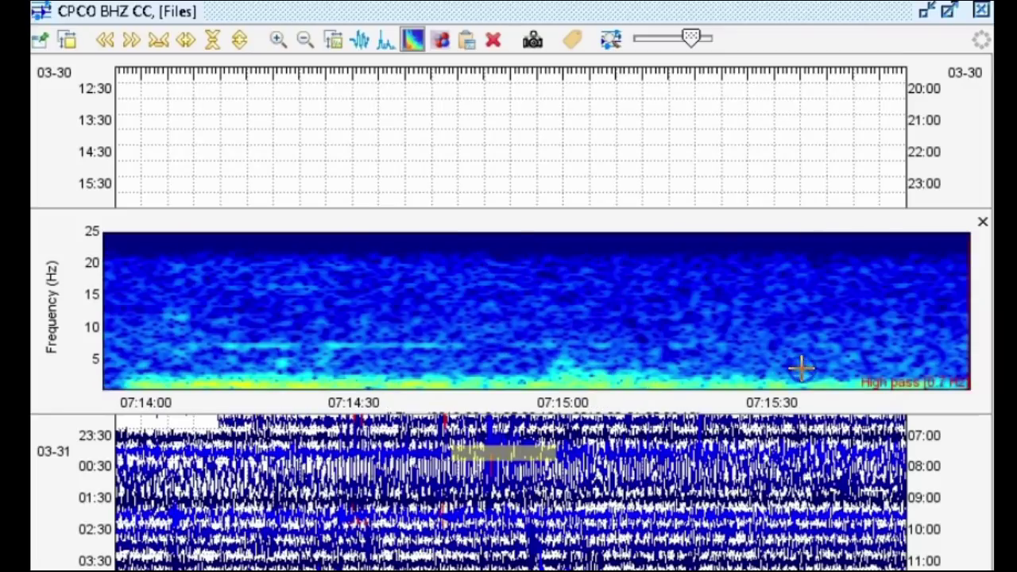
Examine the zoomed 07:14 event as a waveform and as a frequency spectrum
click(357, 41)
click(135, 357)
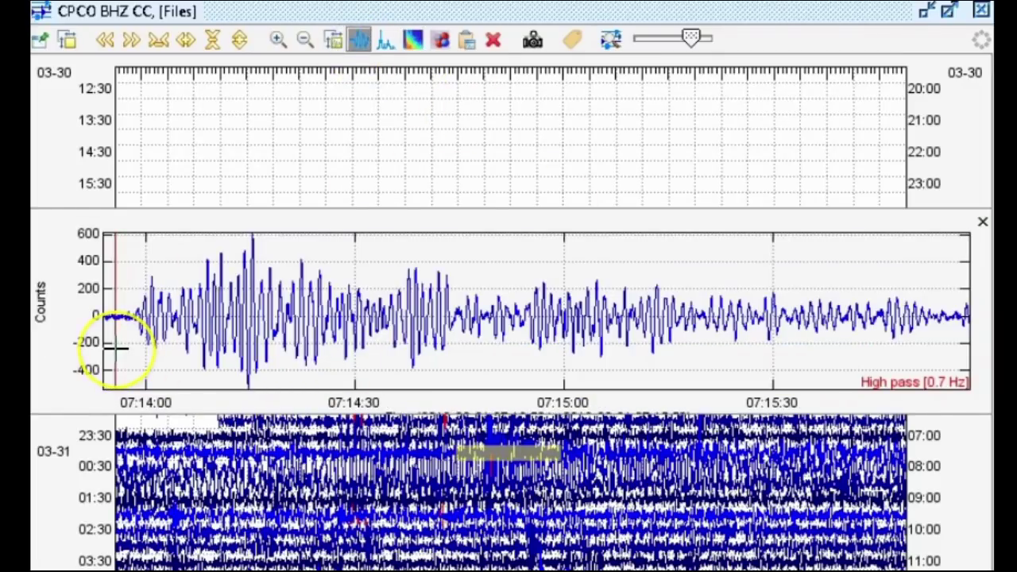
click(115, 347)
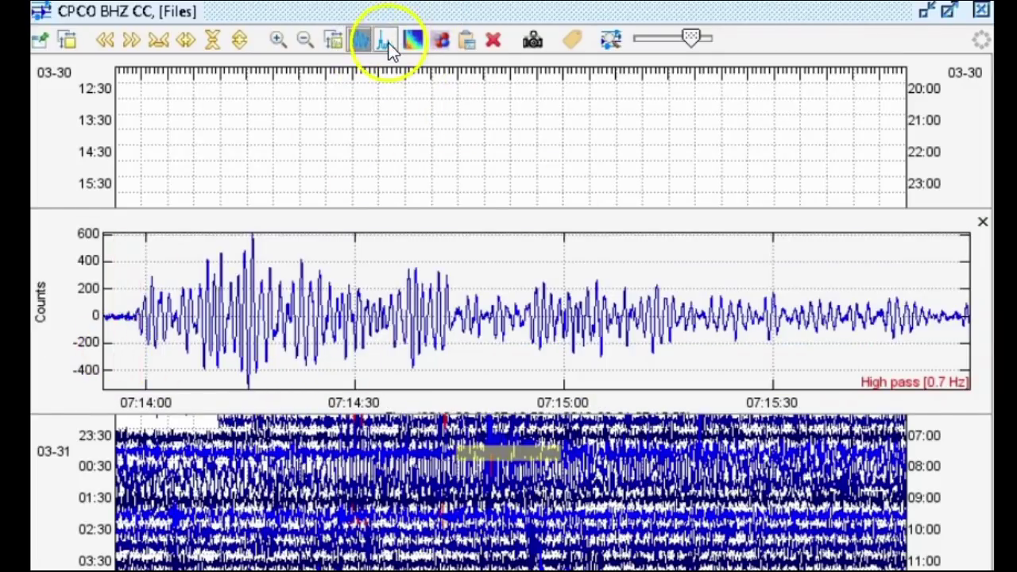
click(388, 42)
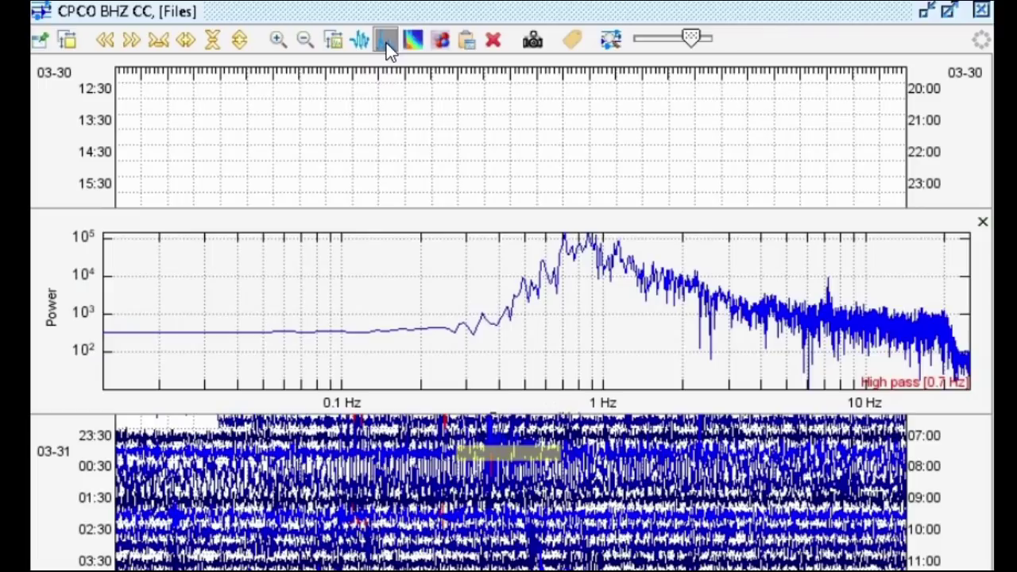
Turn off Log power while keeping Log frequency on for the 07:14 event's spectrum
click(334, 40)
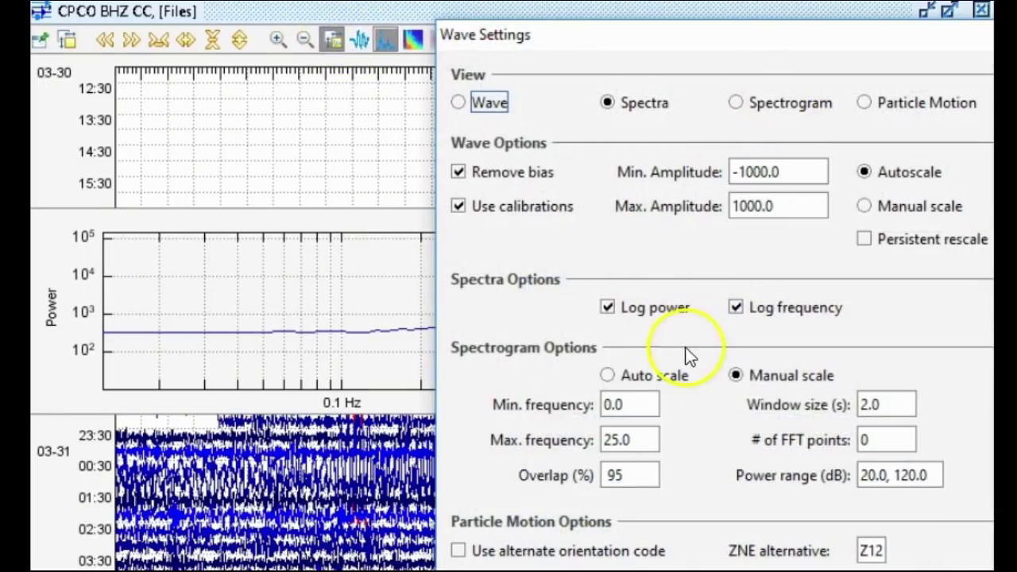
click(624, 308)
click(791, 307)
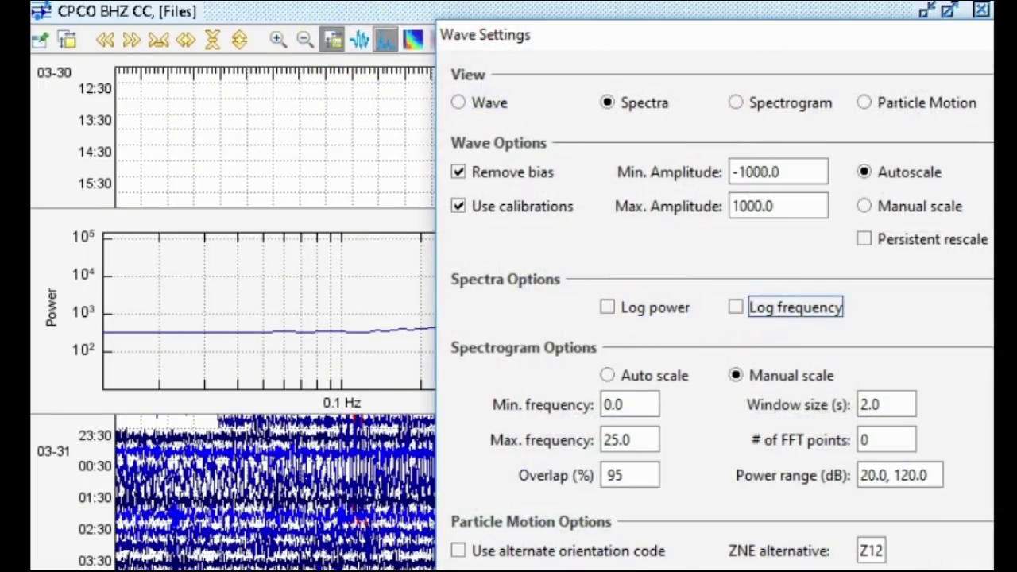
click(798, 308)
key(Return)
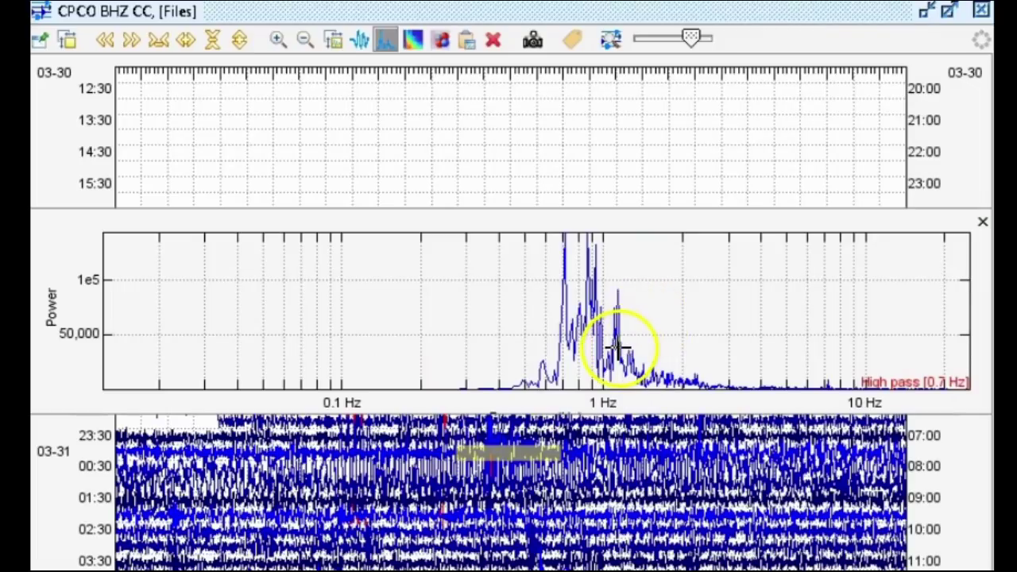
Turn Log power back on in the wave settings and set the view to Spectrogram
click(334, 42)
click(640, 307)
click(778, 104)
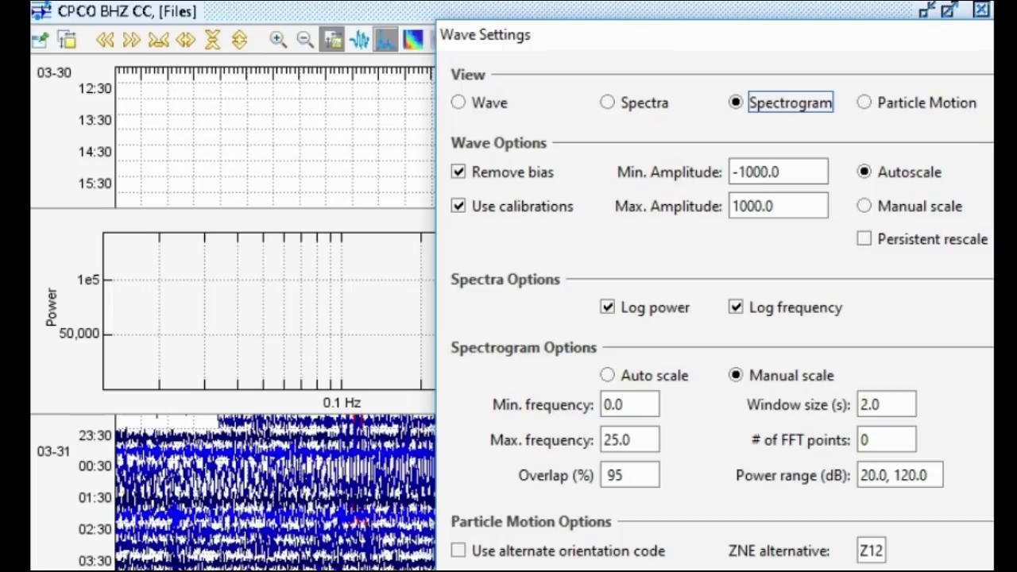
key(Return)
Reopen the clip around the 07:14 event as a waveform and zoom in from about 07:13:40 to 07:16:20
click(629, 432)
click(517, 448)
click(359, 40)
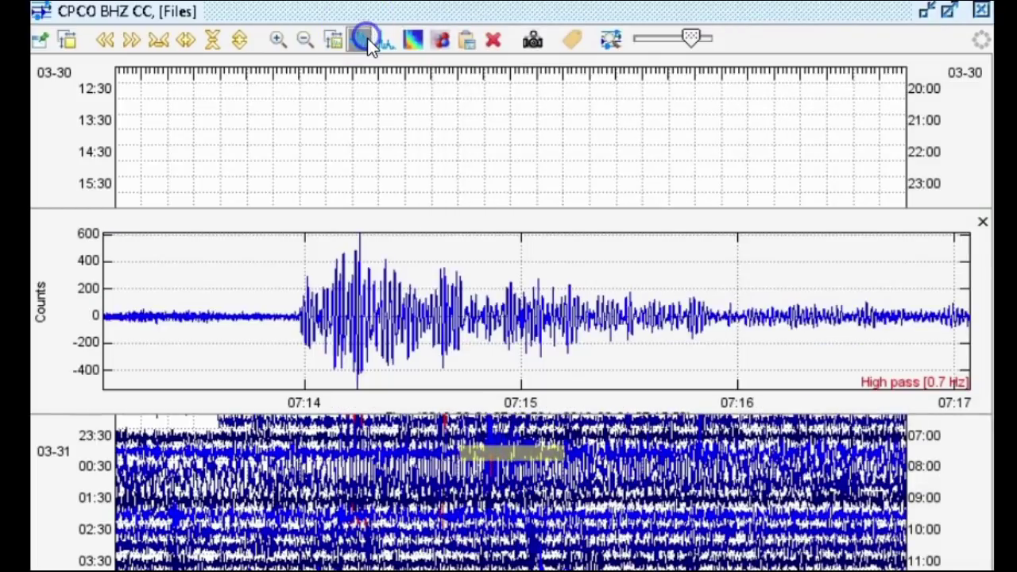
click(227, 317)
drag(228, 316, 806, 310)
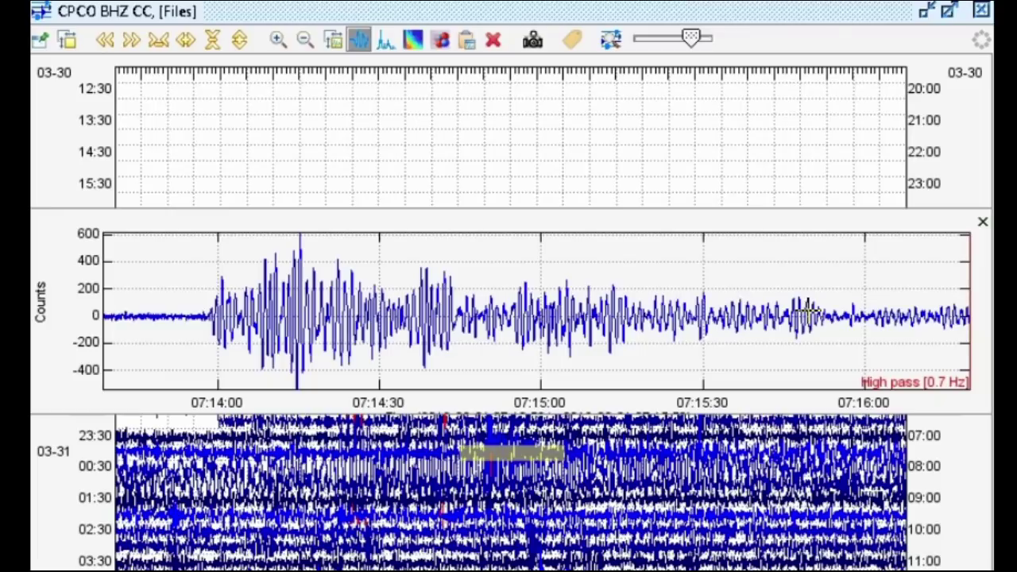
Close the 07:14 event's clip and reopen a window spanning about 07:13 to 07:17 on the trace
drag(522, 451, 524, 452)
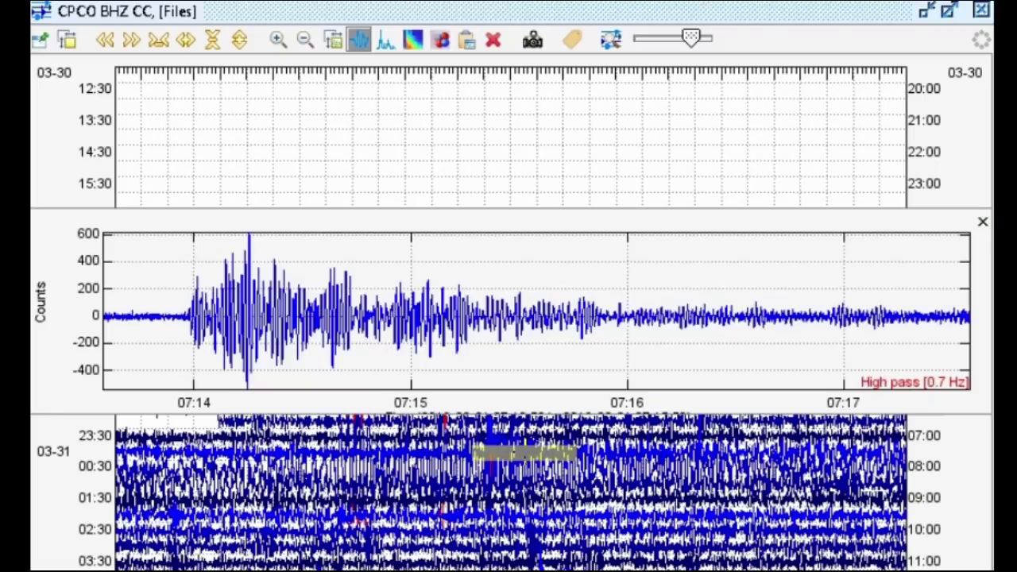
click(983, 222)
drag(491, 451, 515, 451)
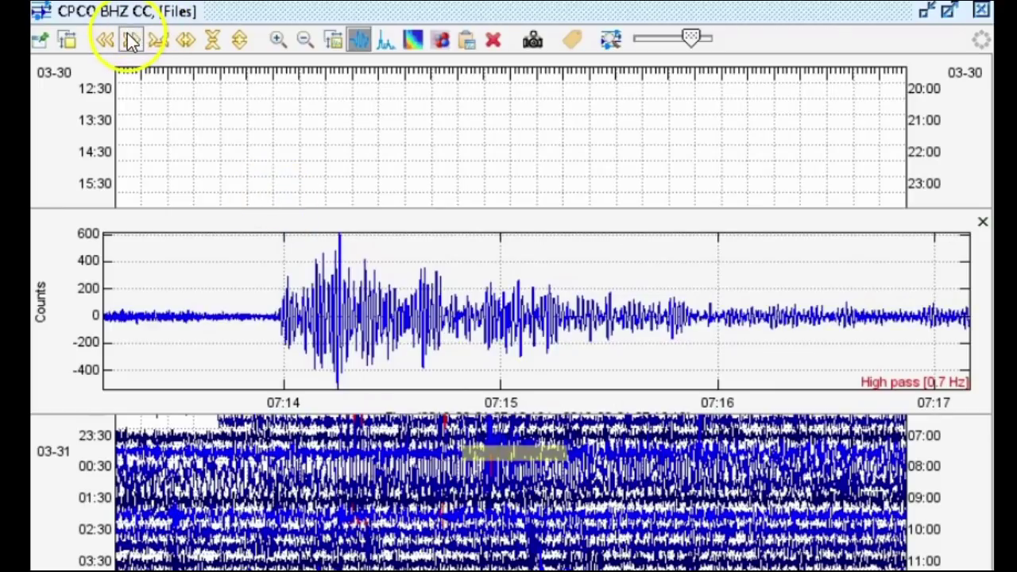
Step forward through the spectrogram and zoom in on the event from about 07:26:30 to past 07:27:30
click(131, 40)
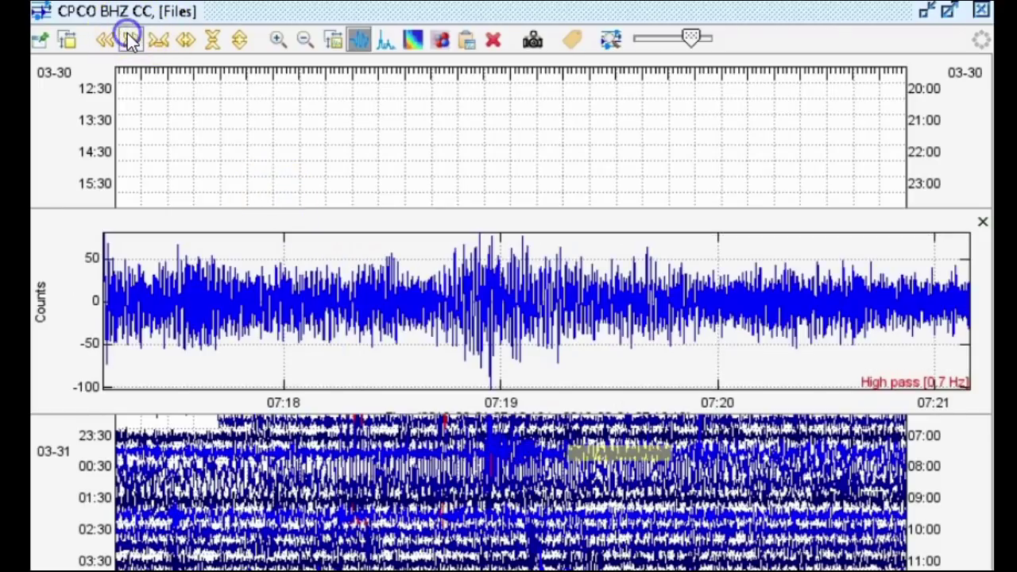
click(413, 39)
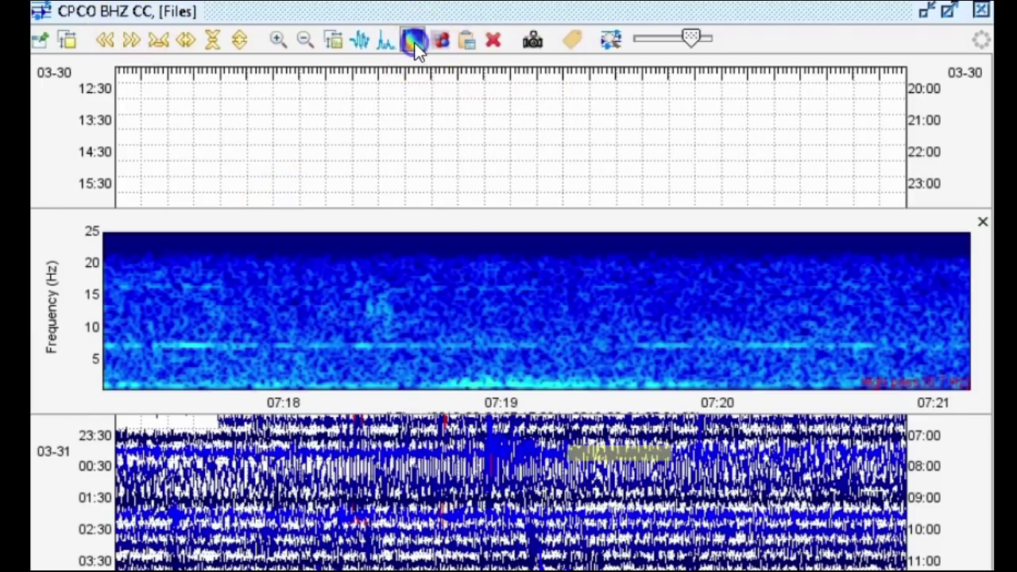
click(131, 41)
click(131, 45)
click(107, 42)
drag(421, 340, 620, 341)
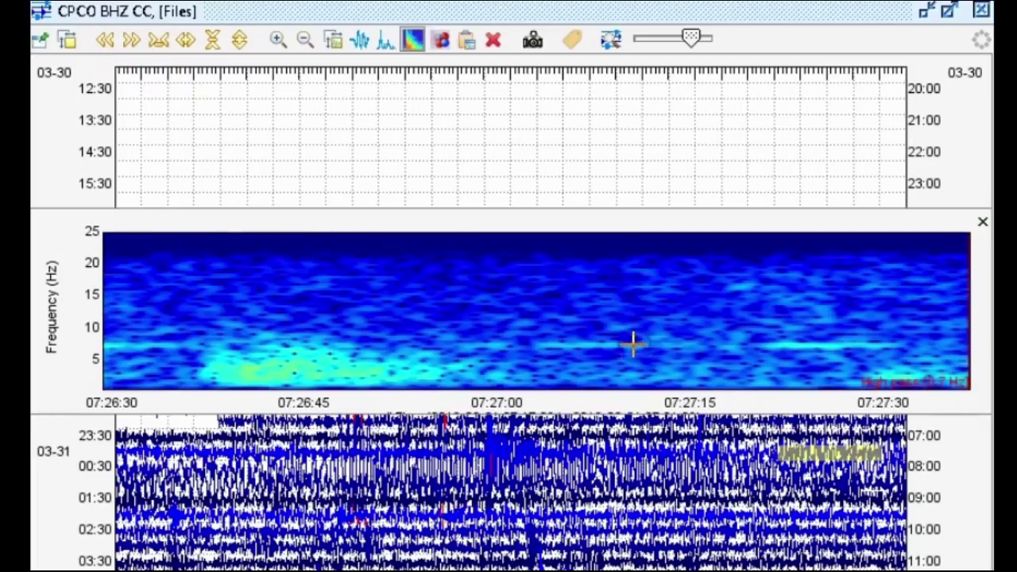
View the 07:26 event as a waveform, narrow it to about 07:26:34 to 07:27:05, and plot its spectrum
click(359, 39)
drag(211, 331, 163, 329)
click(385, 40)
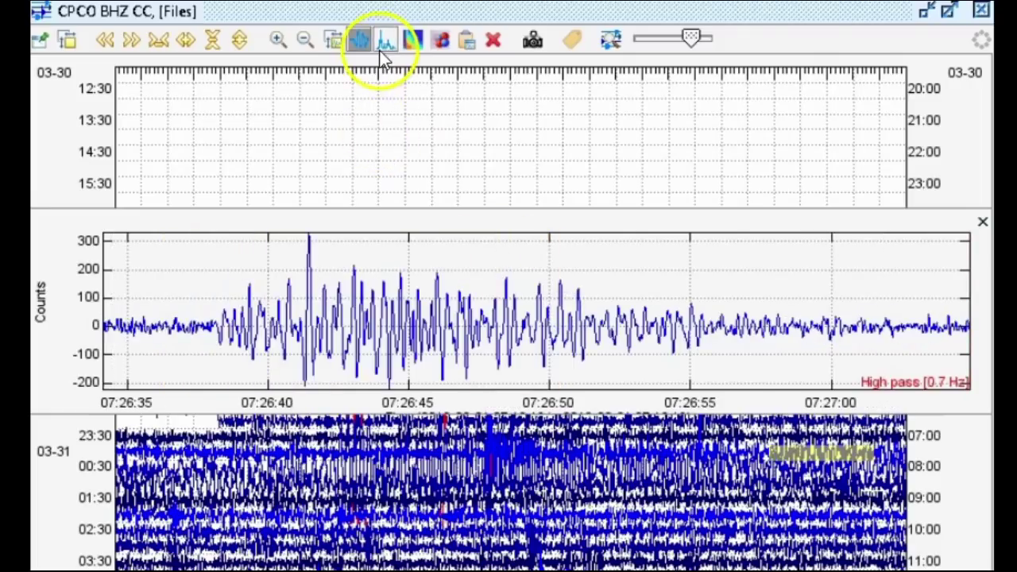
Turn off both Log power and Log frequency for the 07:26 event's spectrum
click(334, 40)
click(648, 307)
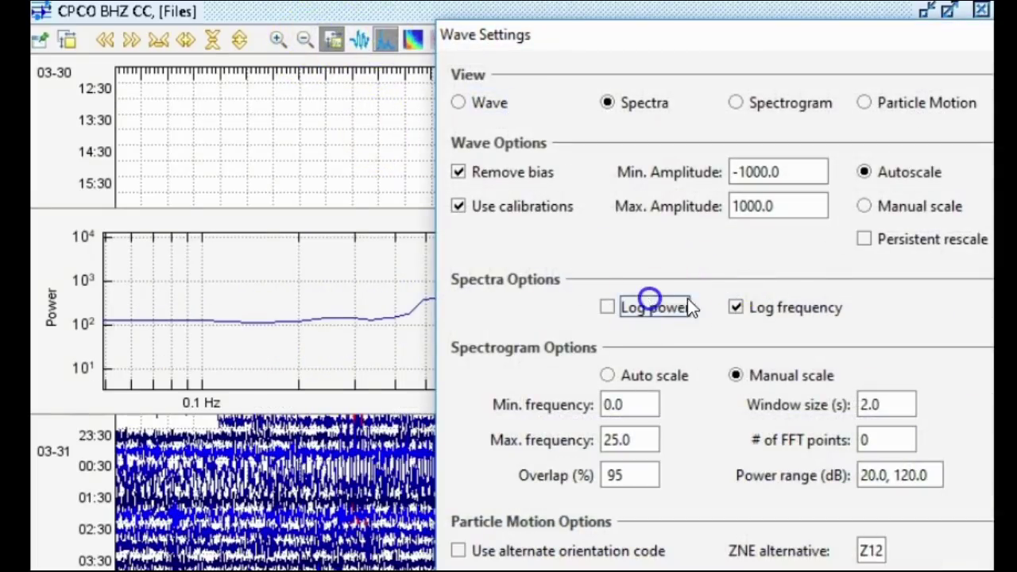
click(736, 307)
key(Return)
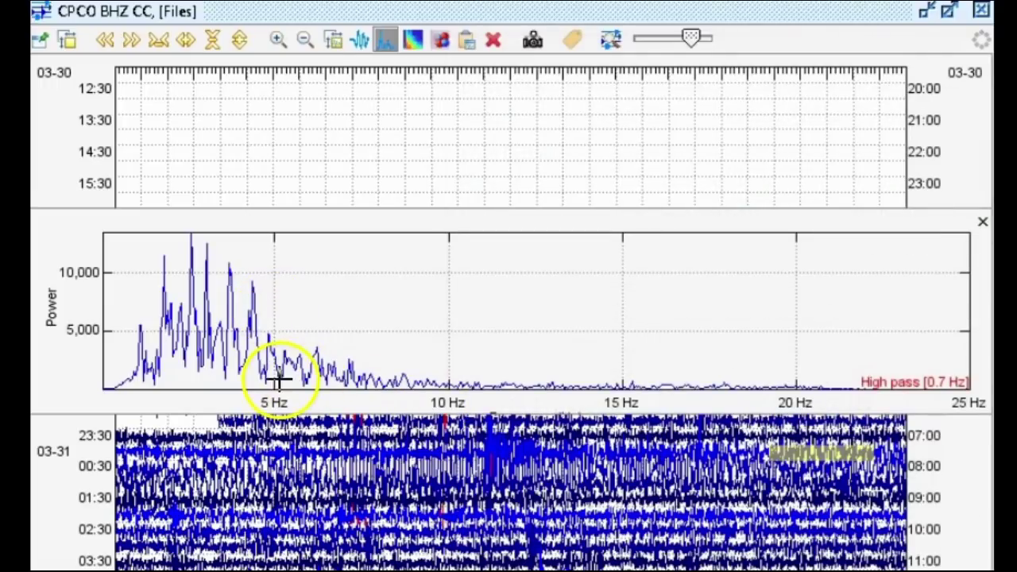
Turn Log frequency back on for the 07:26 event's spectrum
click(332, 40)
click(788, 308)
key(Return)
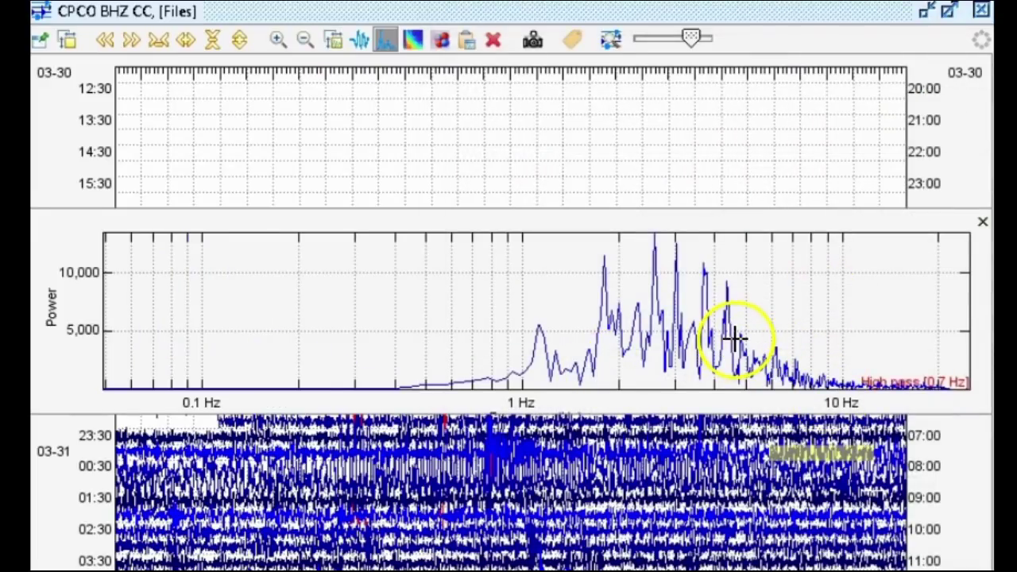
Re-enable Log power in the wave settings and return the view to Spectrogram
click(331, 40)
click(633, 297)
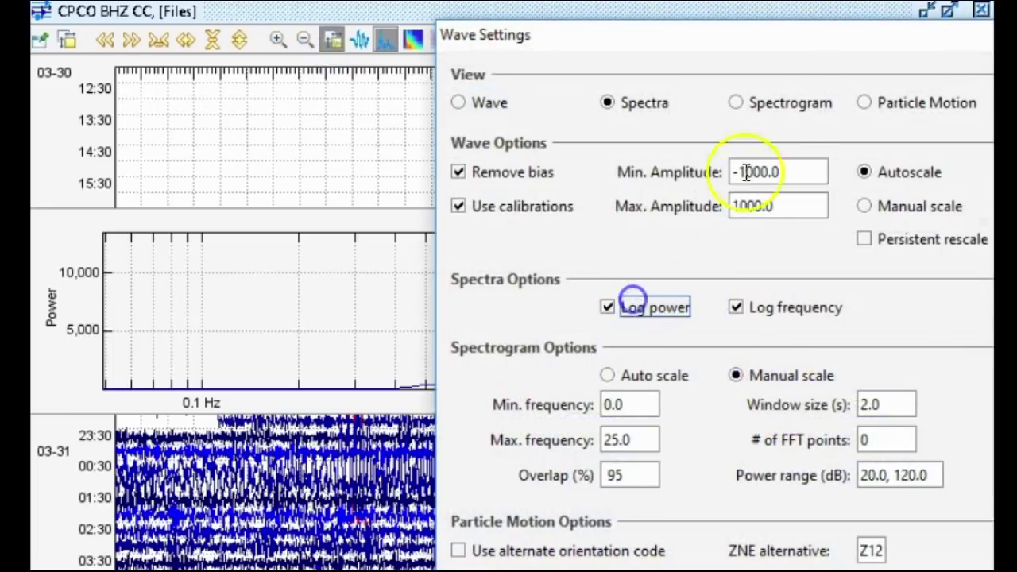
click(790, 105)
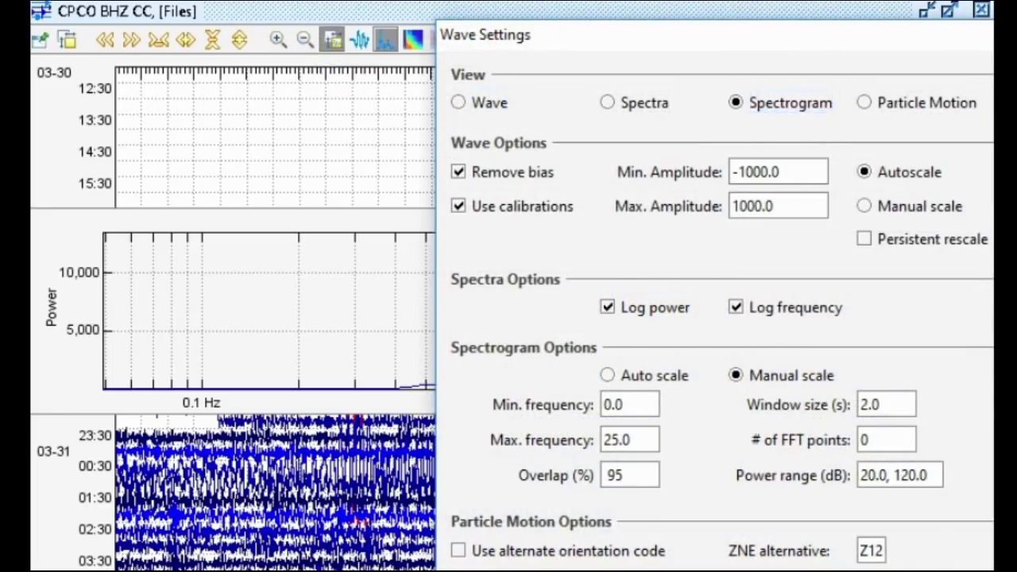
key(Return)
Reopen the spectrogram near 07:27, step forward to about 07:38, and recentre the clip around 07:40
drag(813, 460, 819, 458)
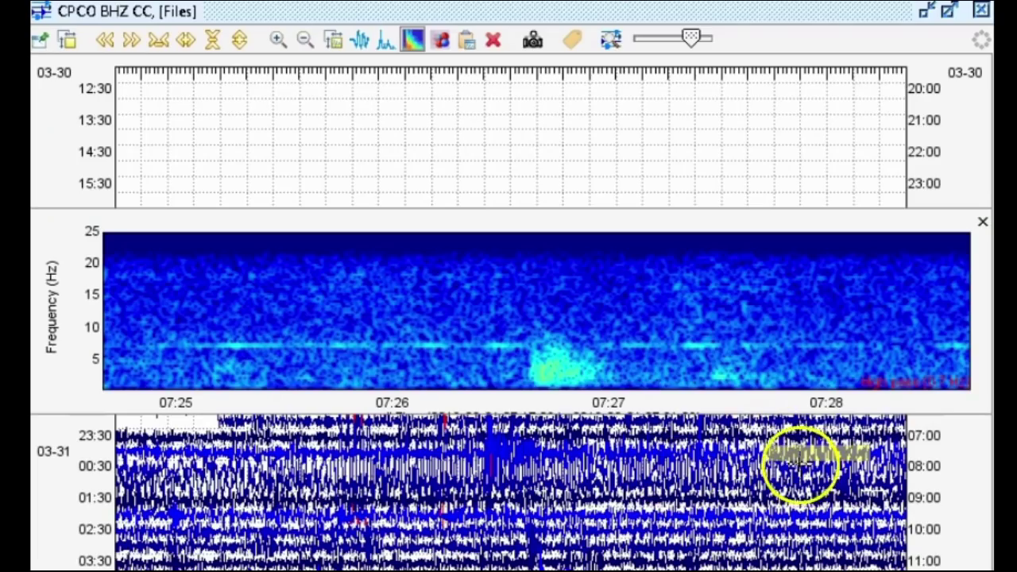
key(Escape)
click(809, 453)
click(129, 40)
click(129, 39)
click(130, 40)
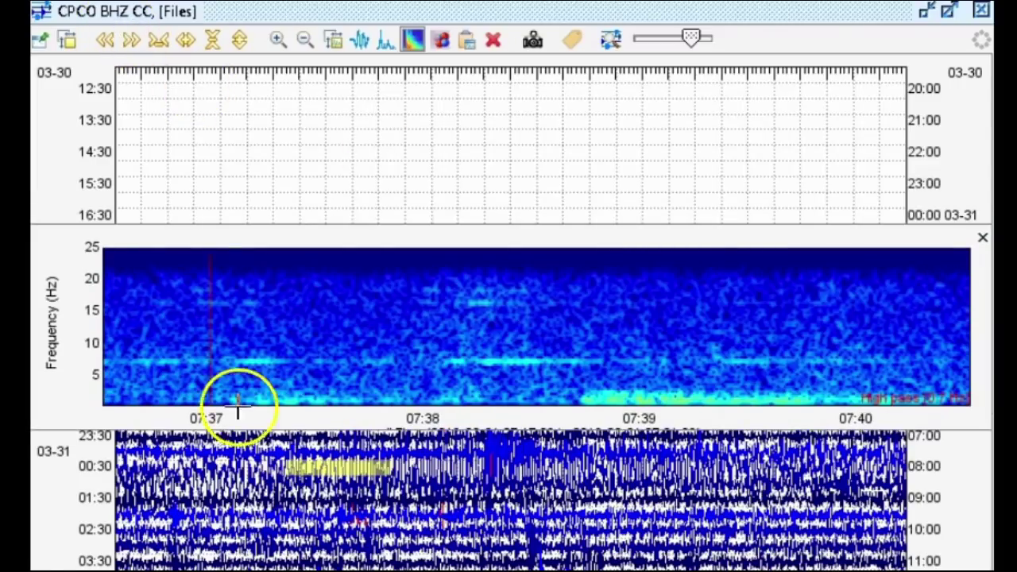
click(373, 468)
click(387, 468)
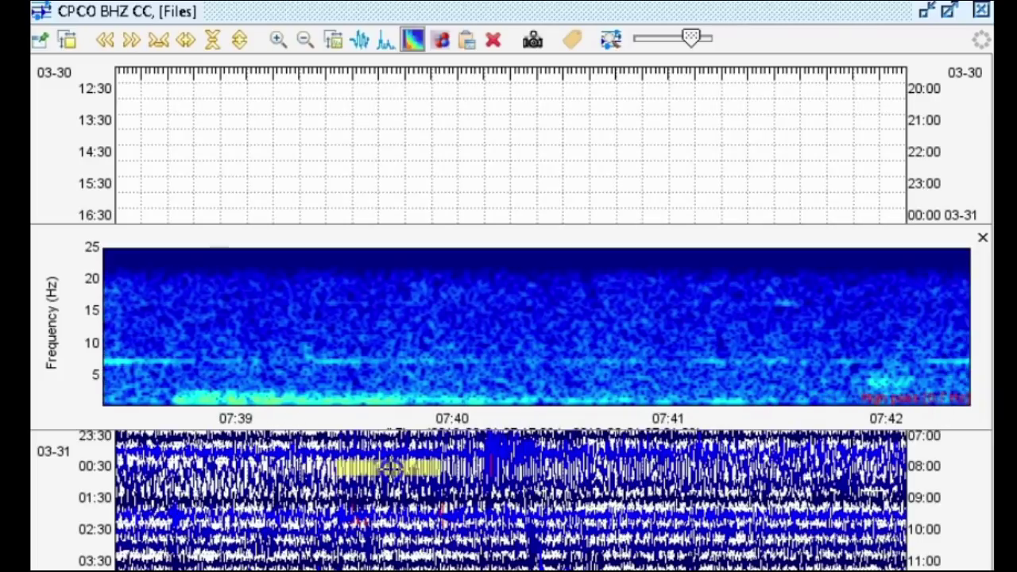
Step the spectrogram forward window by window from about 07:40 to about 09:00 to look for further events
click(123, 47)
click(123, 47)
click(122, 48)
click(122, 48)
click(122, 48)
click(123, 47)
click(122, 48)
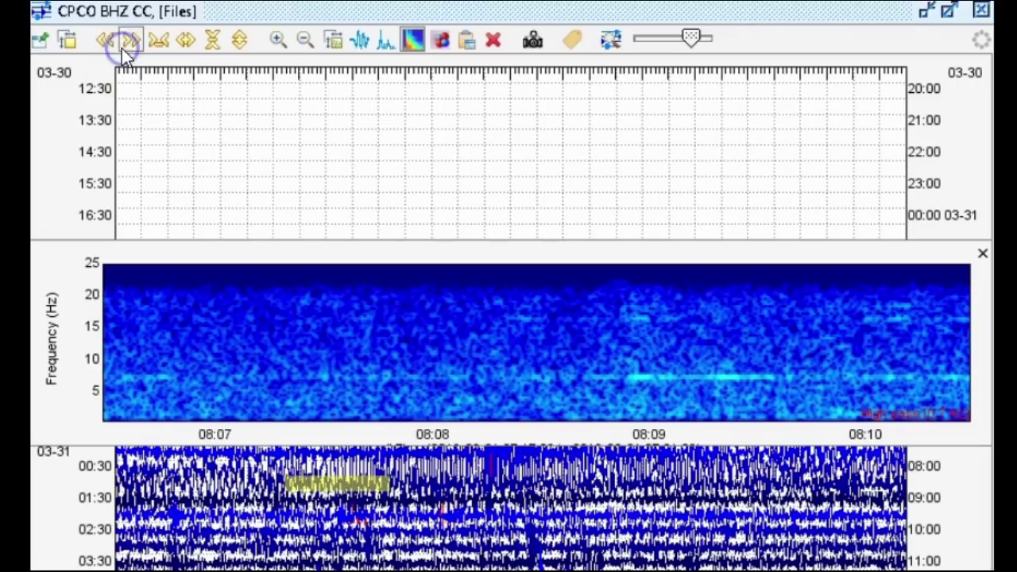
click(121, 49)
click(121, 48)
click(122, 48)
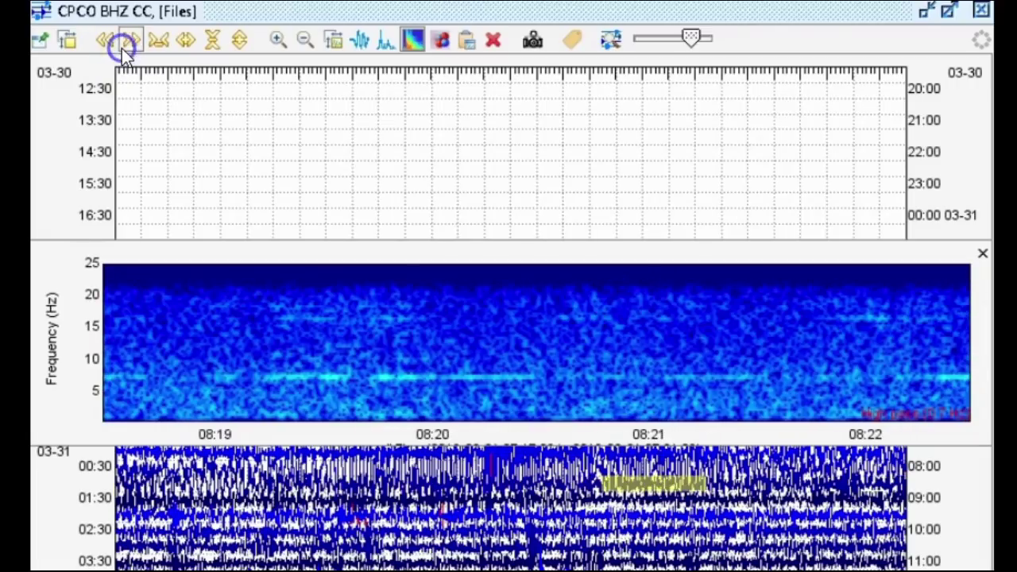
click(122, 49)
click(122, 49)
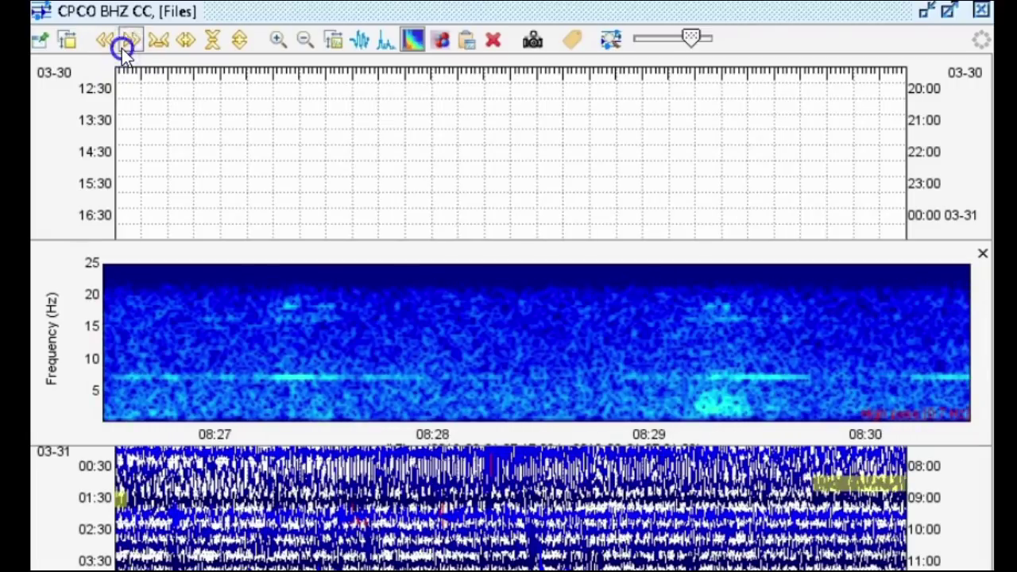
click(121, 48)
click(122, 49)
click(122, 49)
click(121, 48)
click(121, 48)
click(121, 48)
click(128, 41)
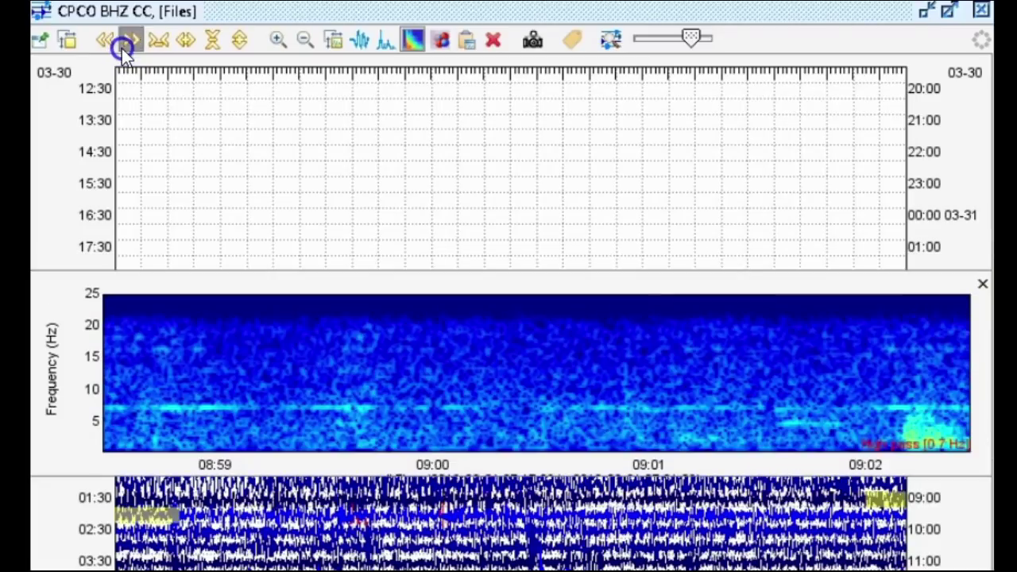
Step forward to the 09:02 event, recentre and zoom in on it, and view its waveform from about 09:02:07 to 09:02:35
click(127, 42)
drag(229, 517, 209, 516)
drag(200, 426, 291, 426)
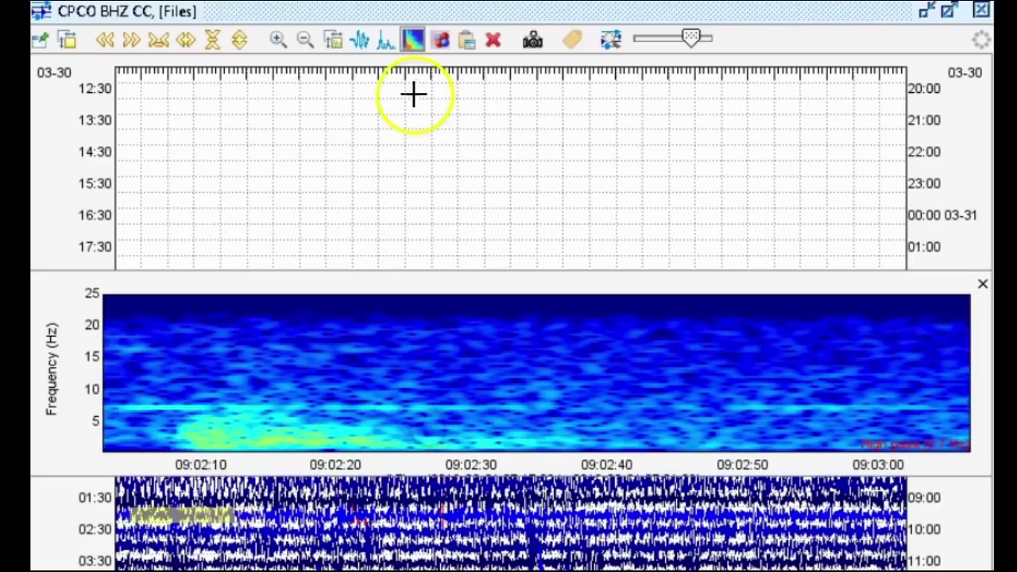
click(360, 39)
drag(152, 408, 545, 377)
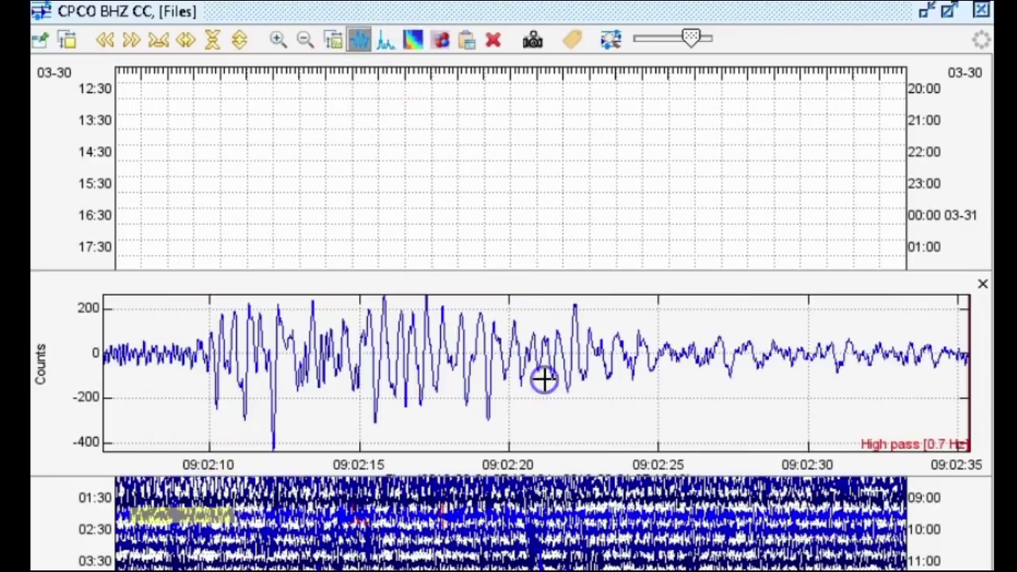
Show the 09:02 event's spectrum with Log power turned off
click(383, 40)
click(332, 40)
click(673, 309)
key(Return)
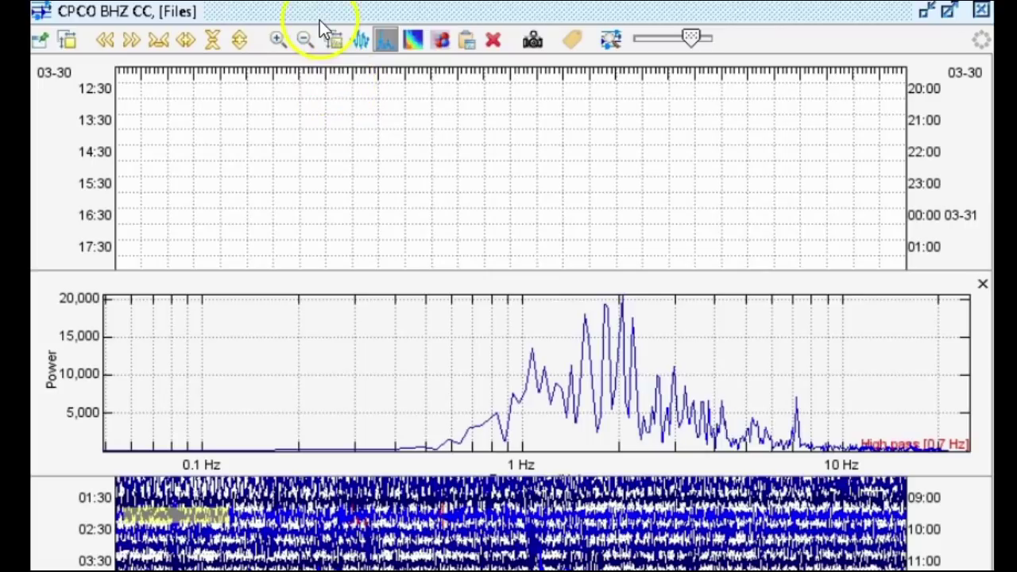
Turn Log power back on for the 09:02 clip and switch its view to Spectrogram
click(334, 39)
click(640, 310)
click(791, 101)
key(Return)
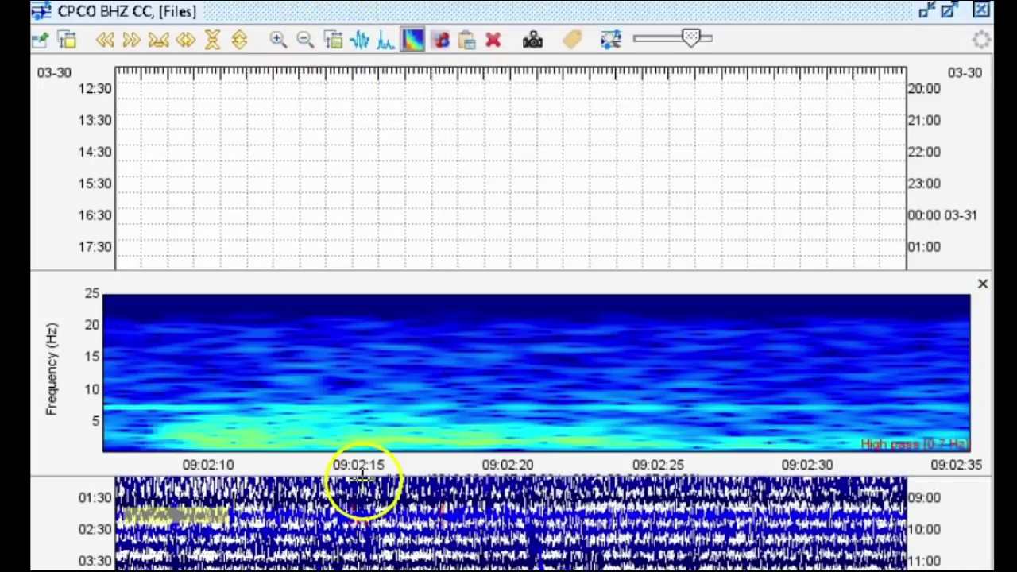
Recentre the spectrogram around 09:03 and step forward window by window to just past 10:10, looking for further events
click(197, 514)
drag(196, 515, 201, 515)
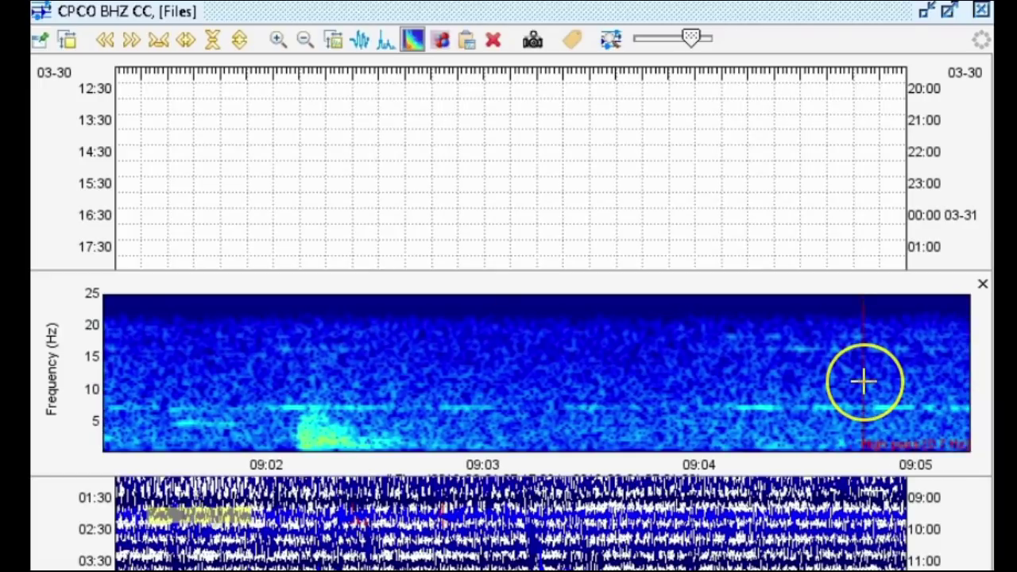
click(132, 39)
click(133, 41)
click(133, 40)
click(133, 39)
click(133, 39)
click(133, 39)
click(133, 40)
click(132, 40)
click(132, 40)
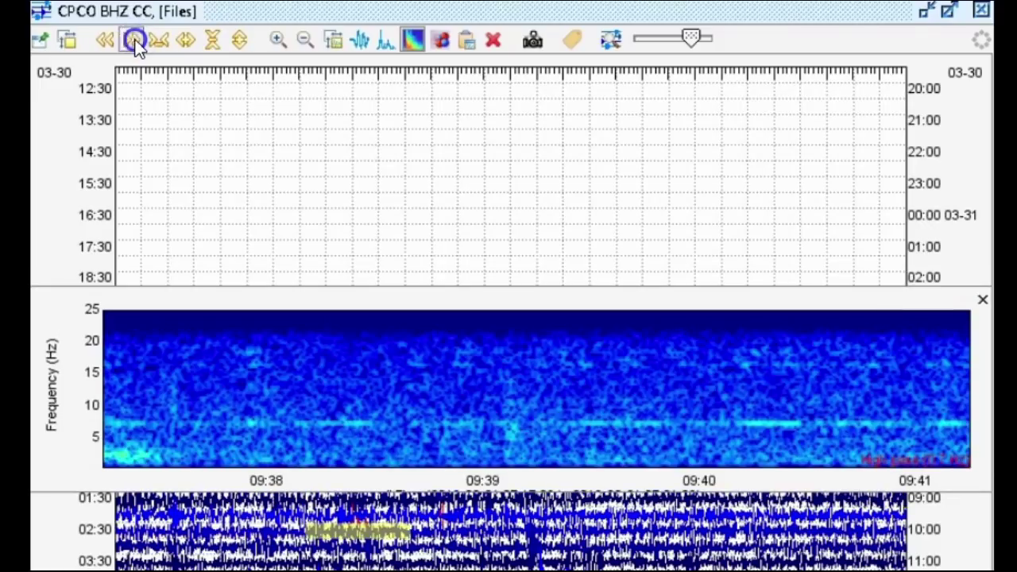
click(133, 40)
click(133, 40)
click(133, 40)
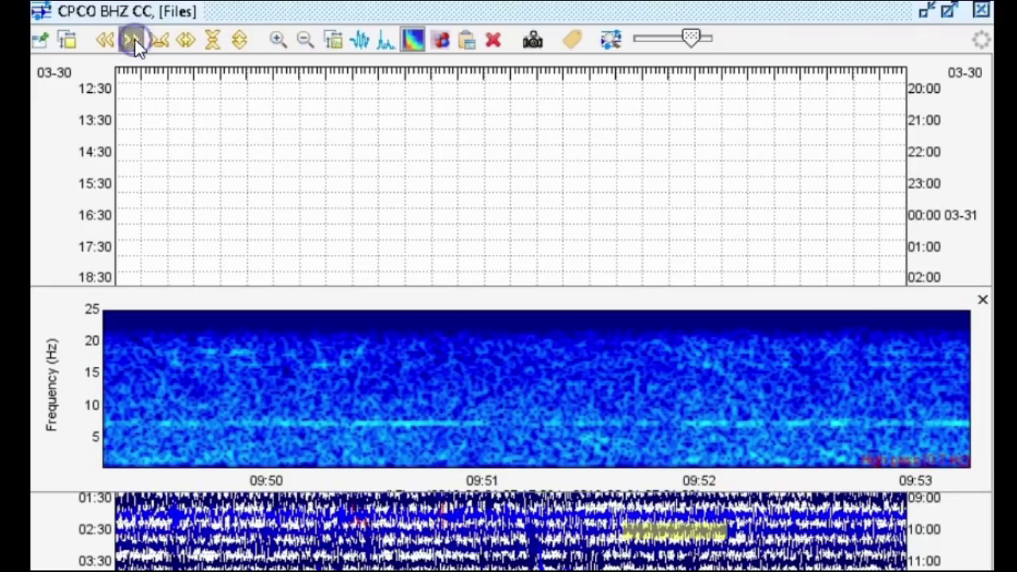
click(133, 40)
click(132, 40)
click(133, 40)
click(133, 39)
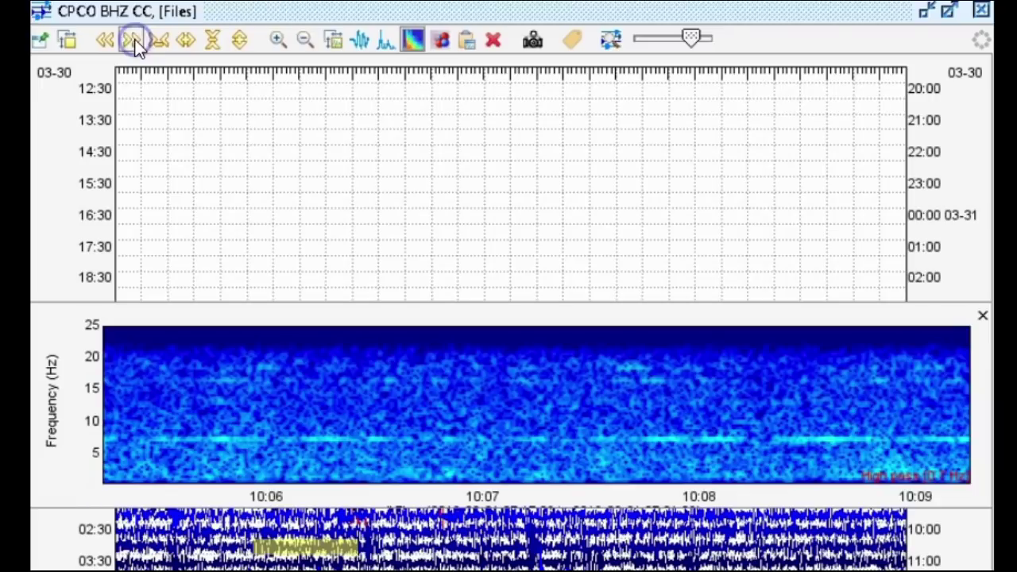
click(132, 40)
click(133, 40)
Go back to the event near 10:09:30, zoom in to about 10:09:22–10:10:05, and view its waveform
click(104, 40)
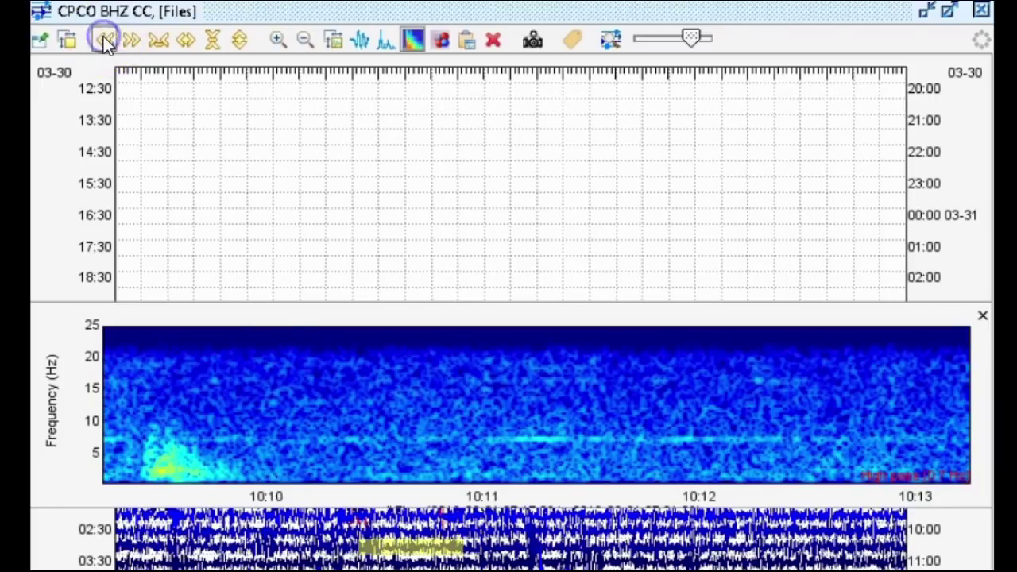
drag(124, 401, 285, 412)
click(362, 40)
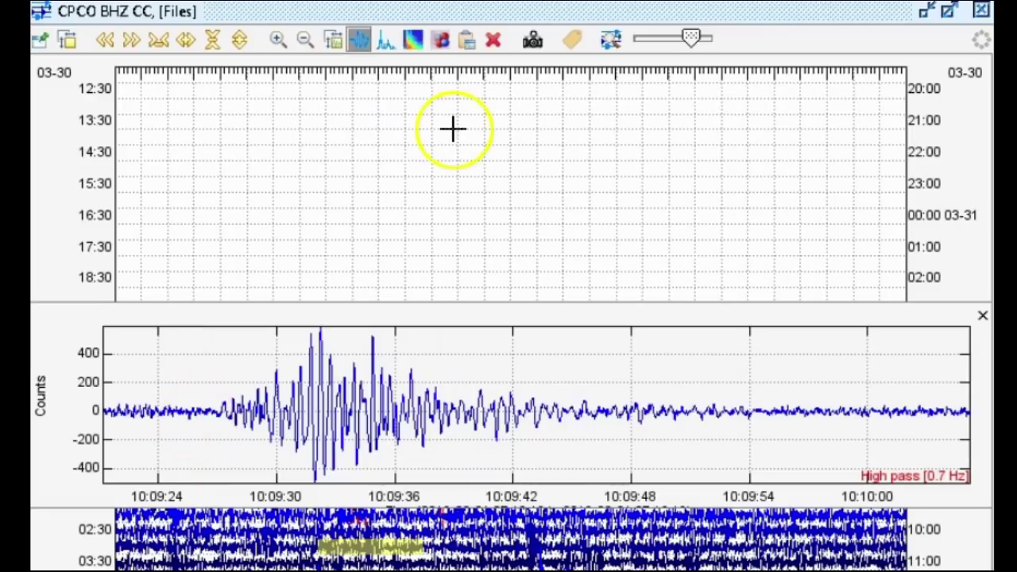
Display the 10:09 event's spectrum with Log power disabled and examine its peaks
click(387, 40)
click(333, 40)
click(656, 310)
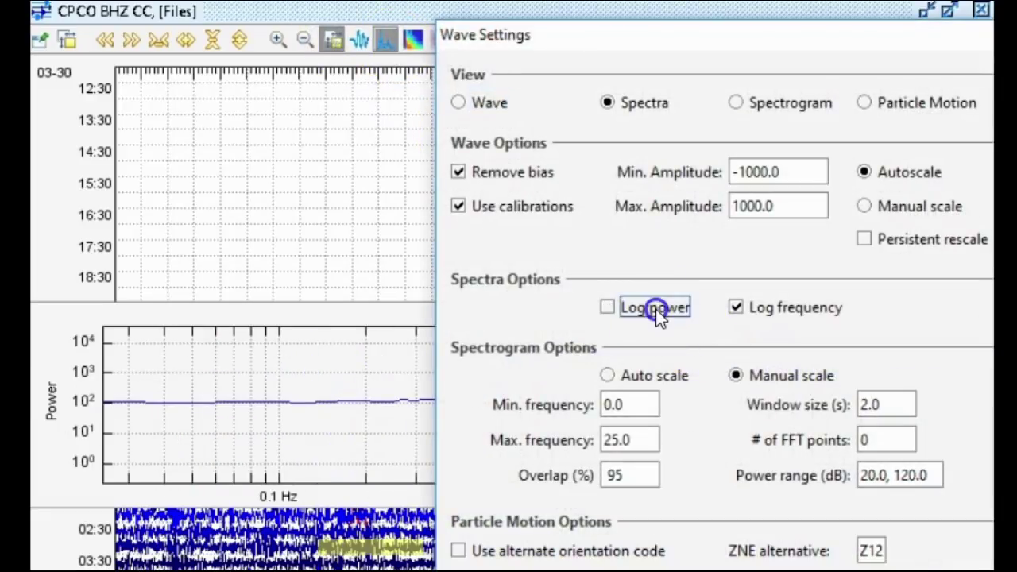
key(Return)
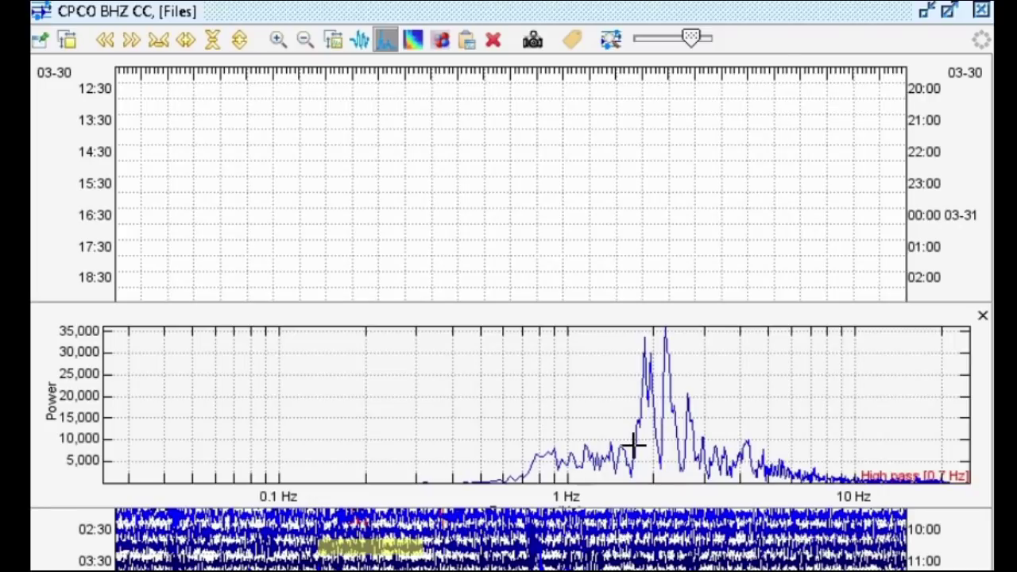
click(704, 437)
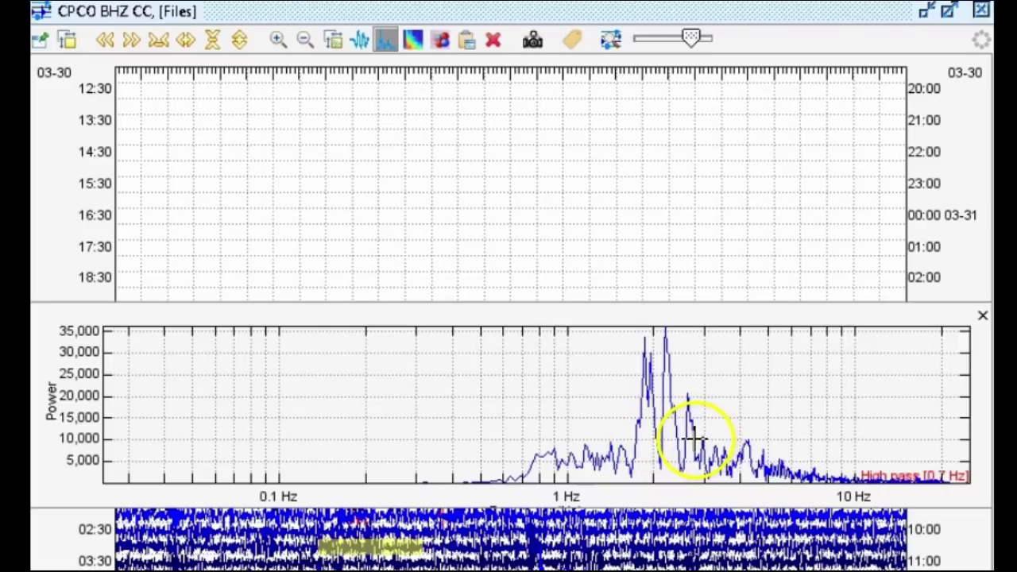
Re-enable Log power in the wave settings and return the 10:09 event to Spectrogram view
click(335, 38)
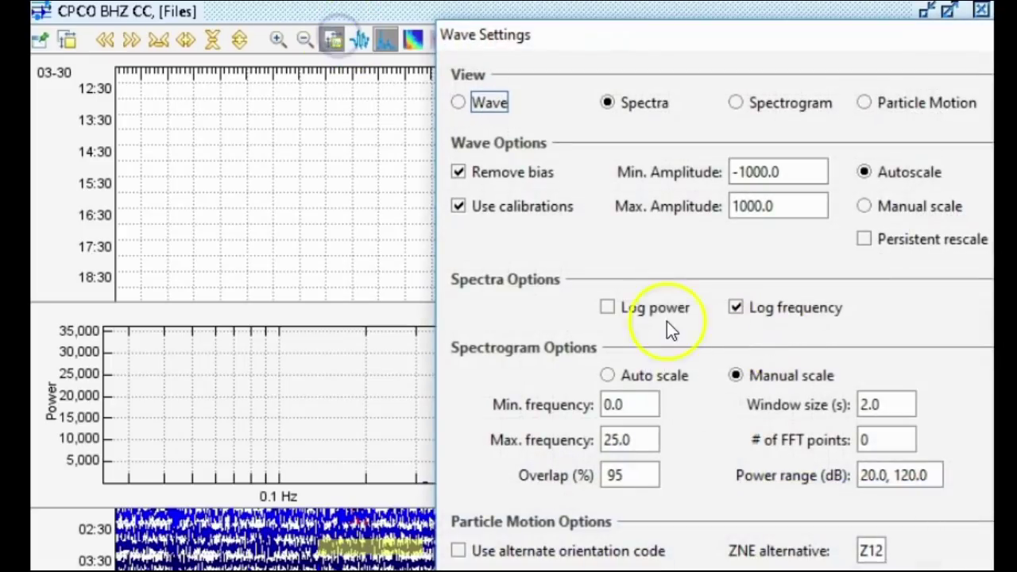
click(652, 315)
click(819, 111)
key(Return)
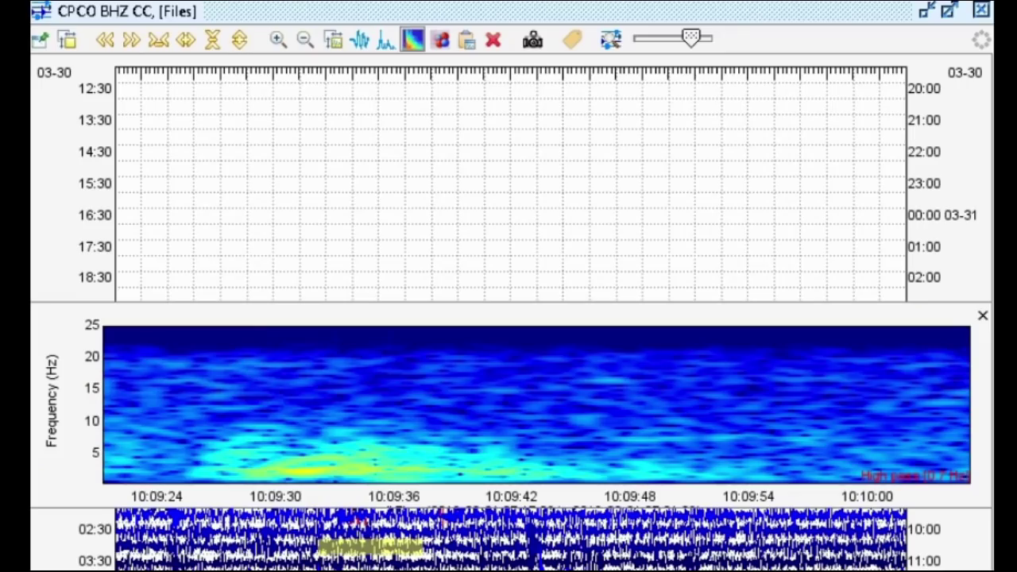
Reopen the spectrogram after 10:09, move on to about 10:15, zoom in on the event near 10:15:45, and view its waveform
click(370, 538)
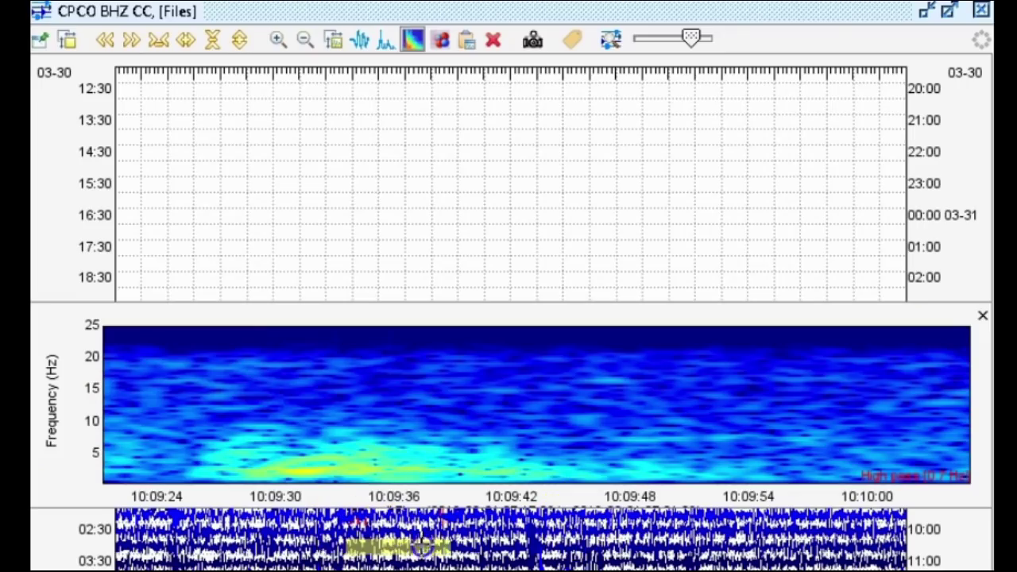
click(523, 545)
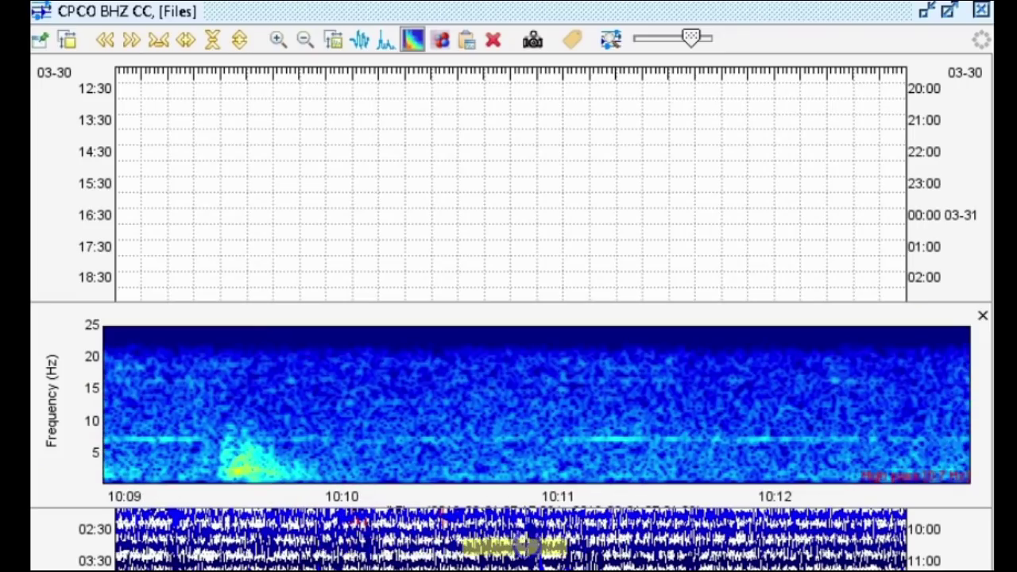
click(517, 547)
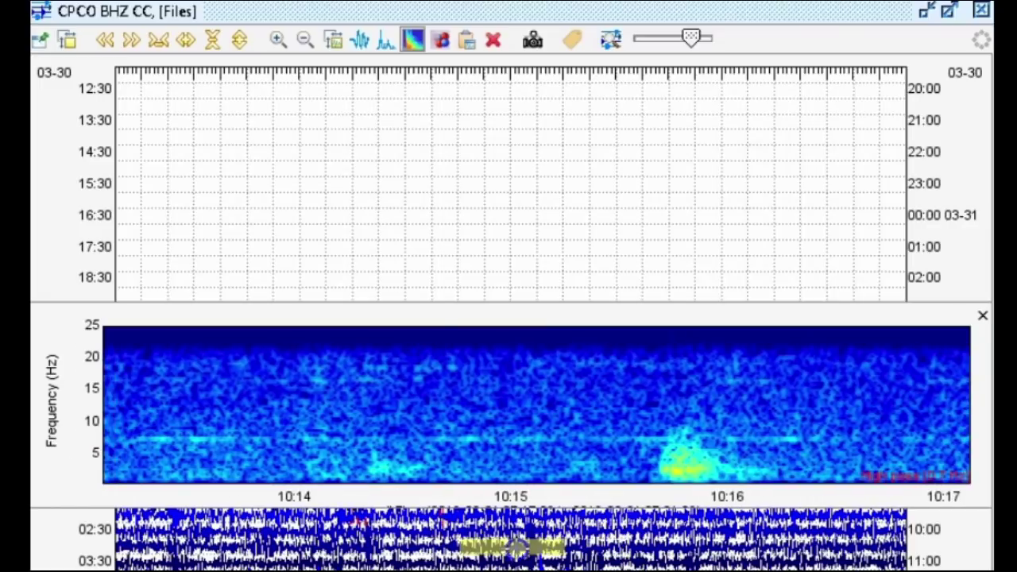
drag(490, 432, 691, 465)
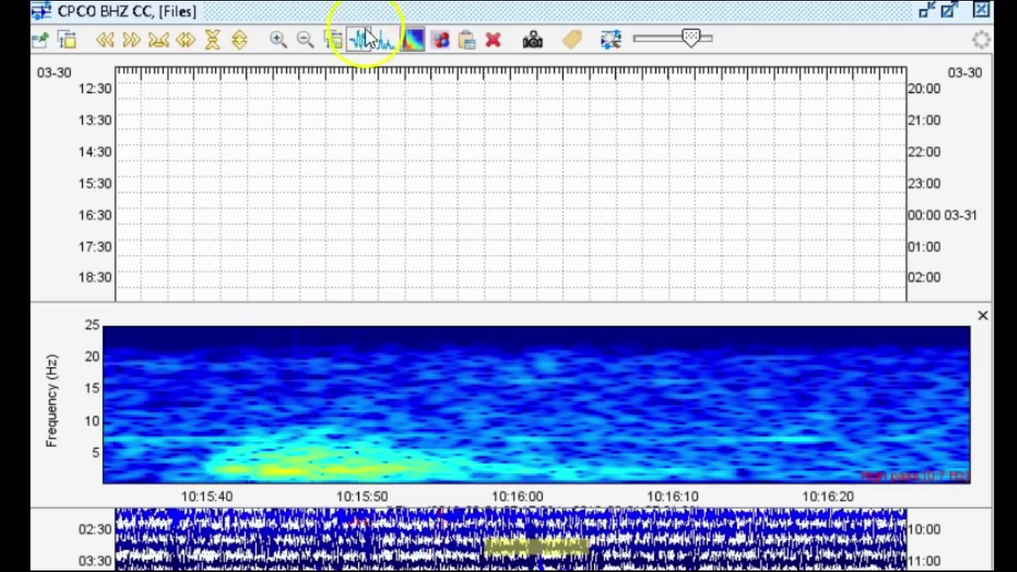
click(361, 40)
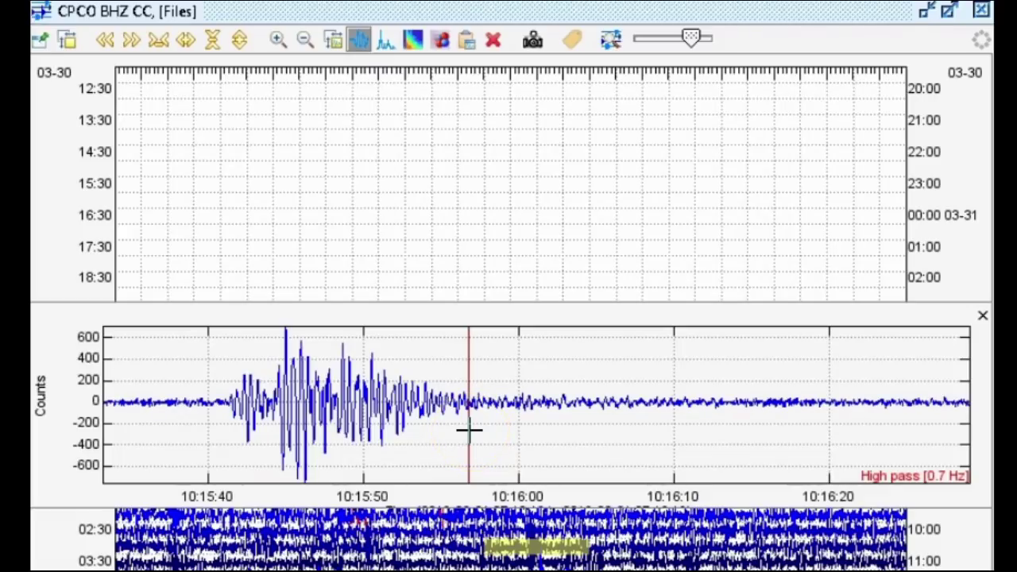
Show the 10:15 event's spectrum with Log power turned off
click(386, 40)
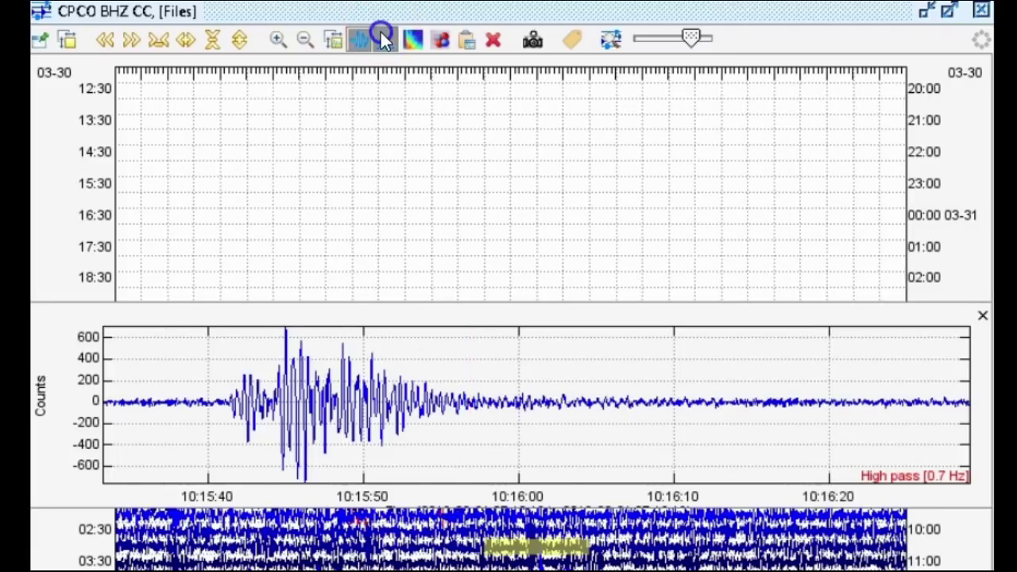
click(332, 40)
click(665, 309)
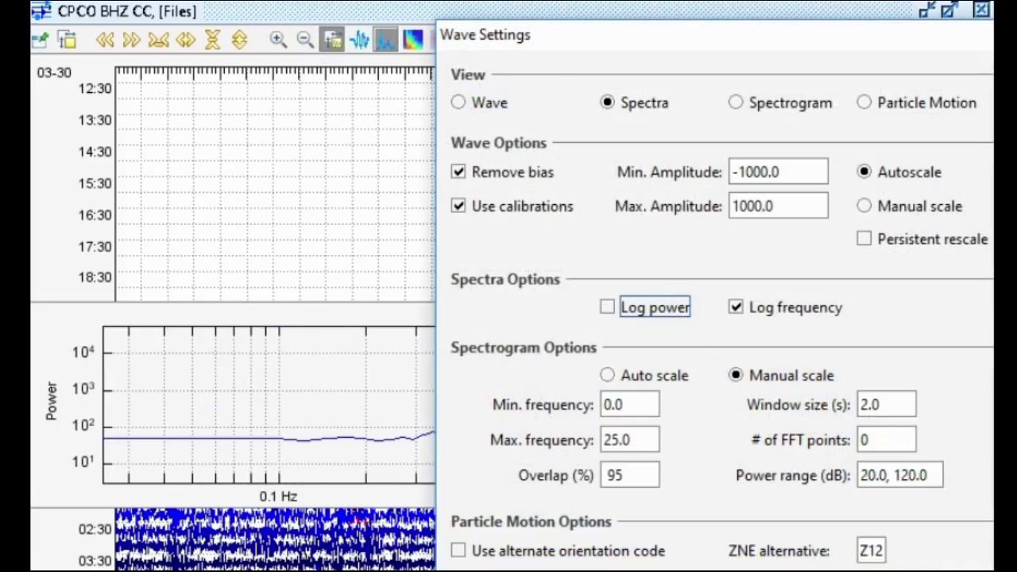
key(Return)
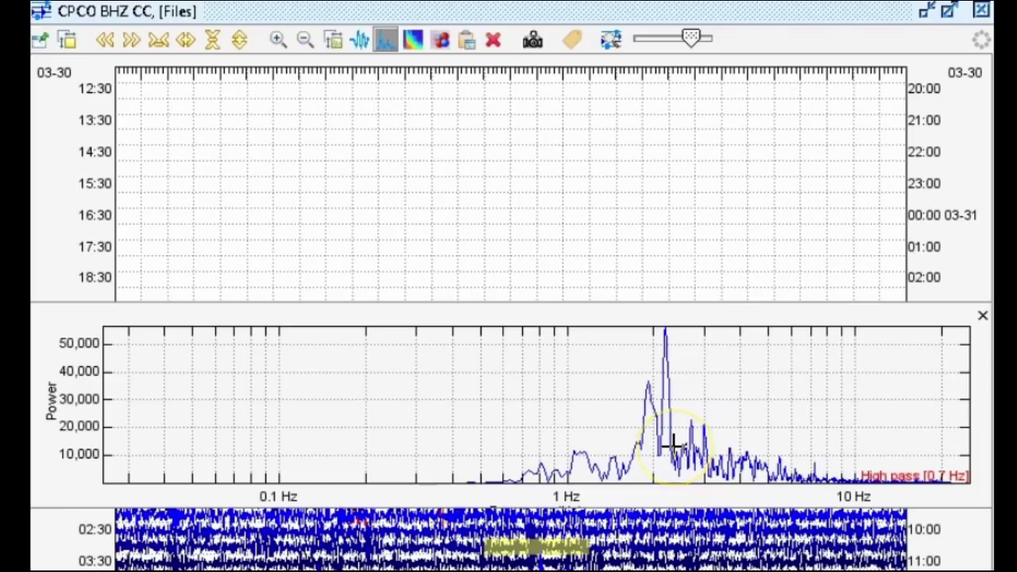
Turn Log power back on in the wave settings and set the 10:15 event's view to Wave
click(333, 40)
click(657, 306)
click(789, 103)
click(487, 103)
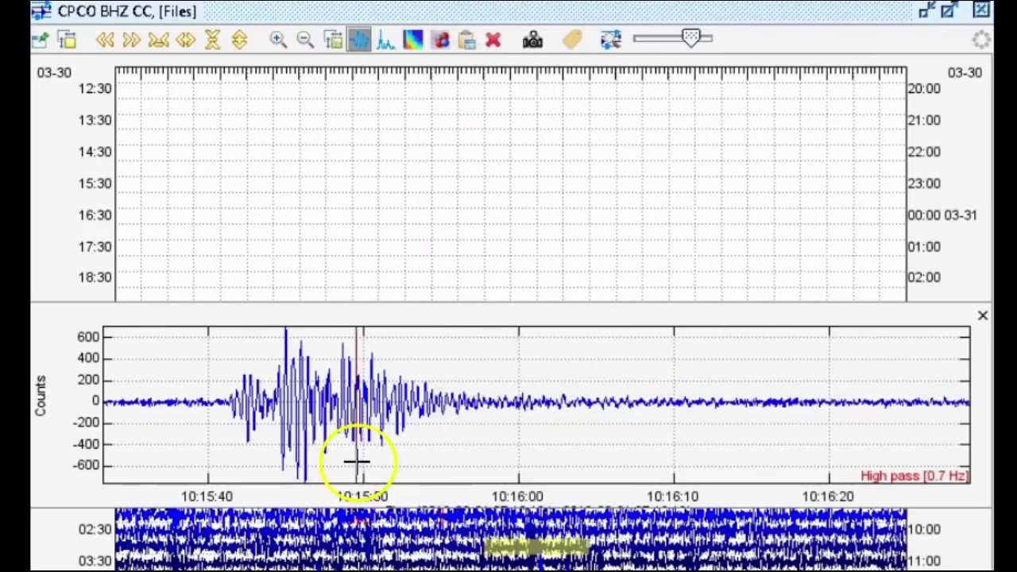
Zoom the waveform to about 10:15:39–10:16:05, then reopen the clip and reframe it to about 10:15:34–10:16:13
drag(184, 413, 597, 405)
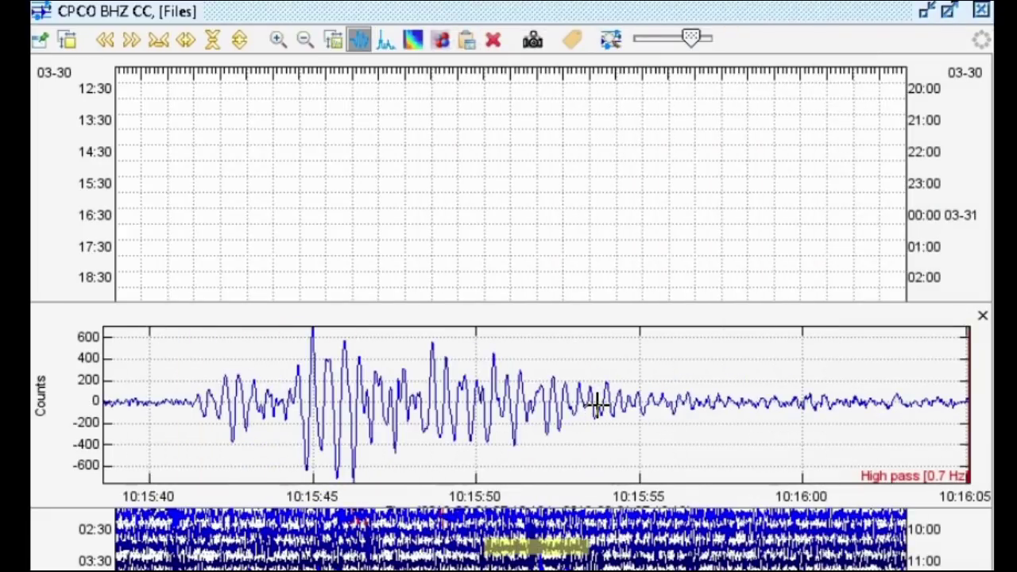
click(540, 548)
drag(411, 438, 554, 431)
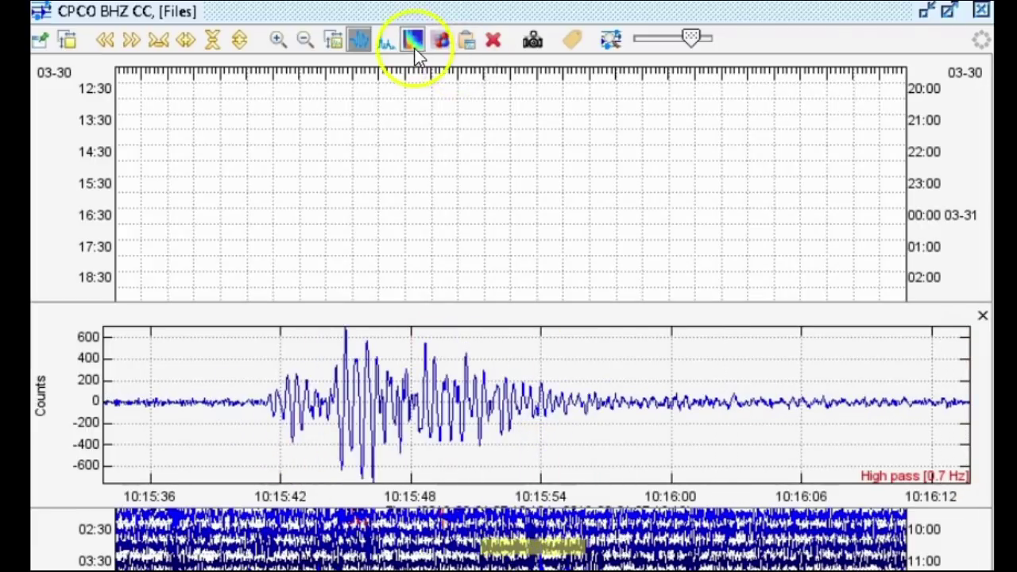
Switch to the spectrogram, recentre it around 10:17, and step forward to the window from about 10:31 to 10:35
click(413, 43)
drag(585, 545, 562, 546)
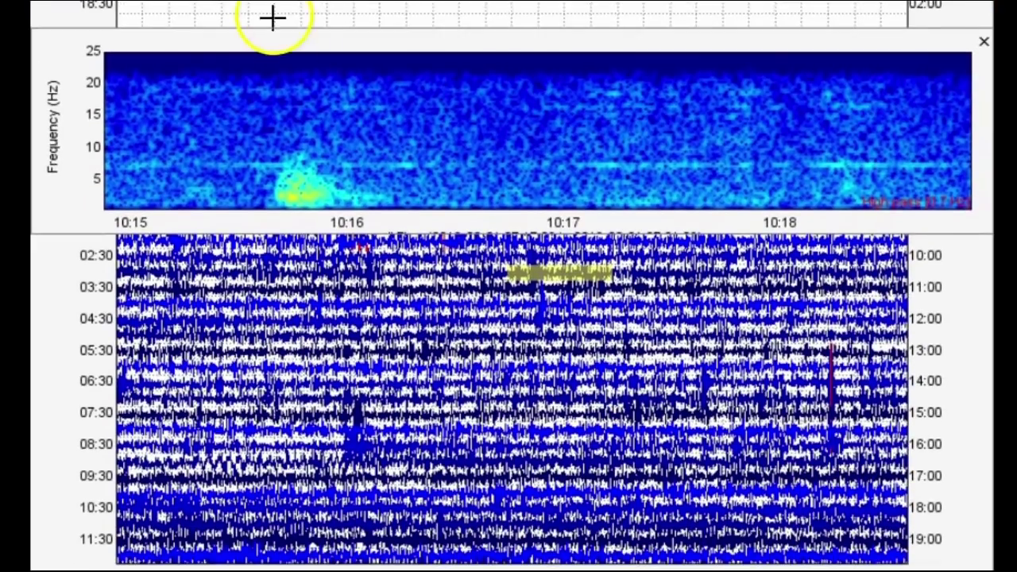
key(Right)
key(Right)
key(Right)
key(Right)
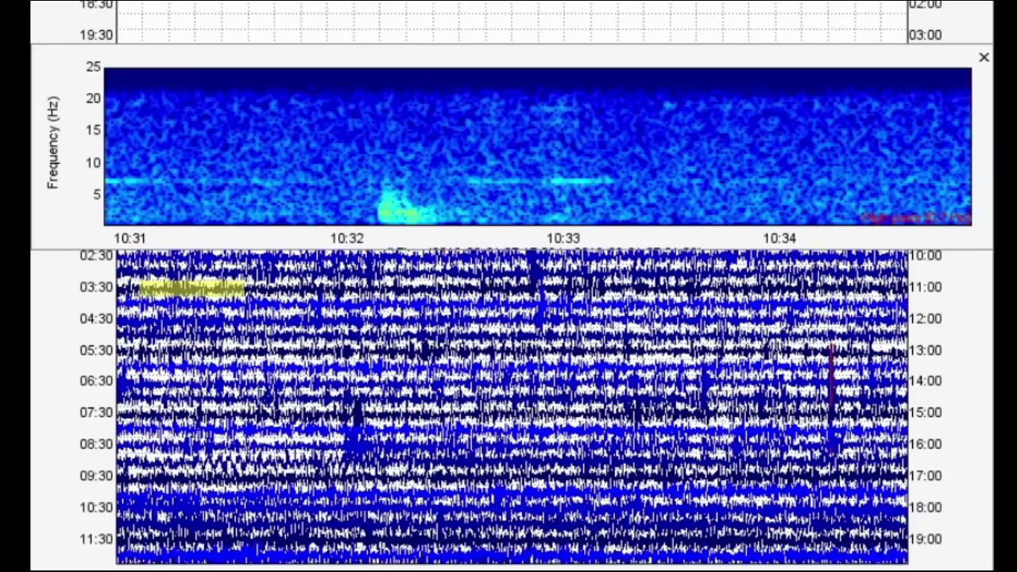
Zoom in on the 10:32 event to view its waveform, then reopen the wider spectrogram from about 10:31 to 10:35
drag(365, 177, 502, 191)
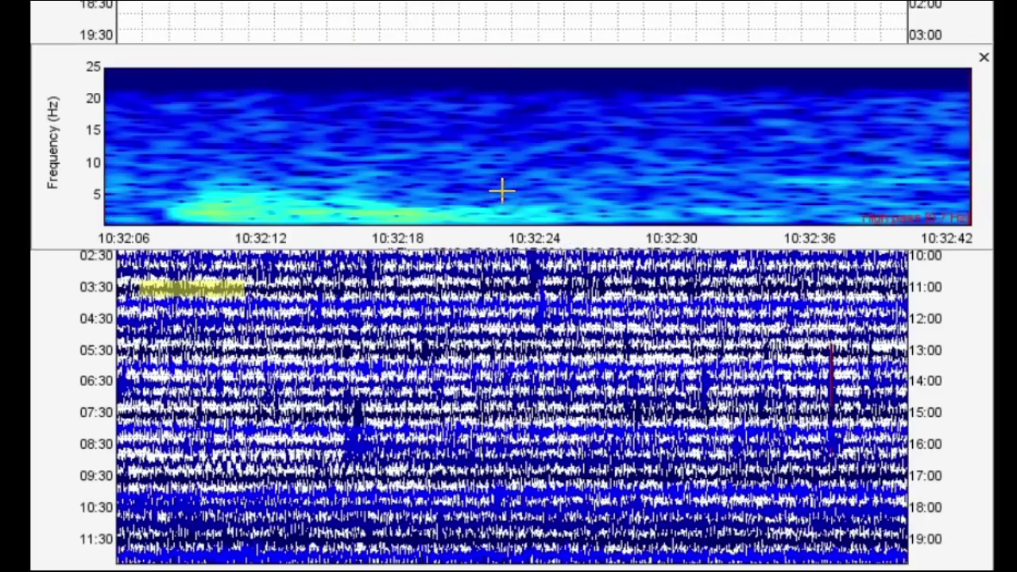
key(w)
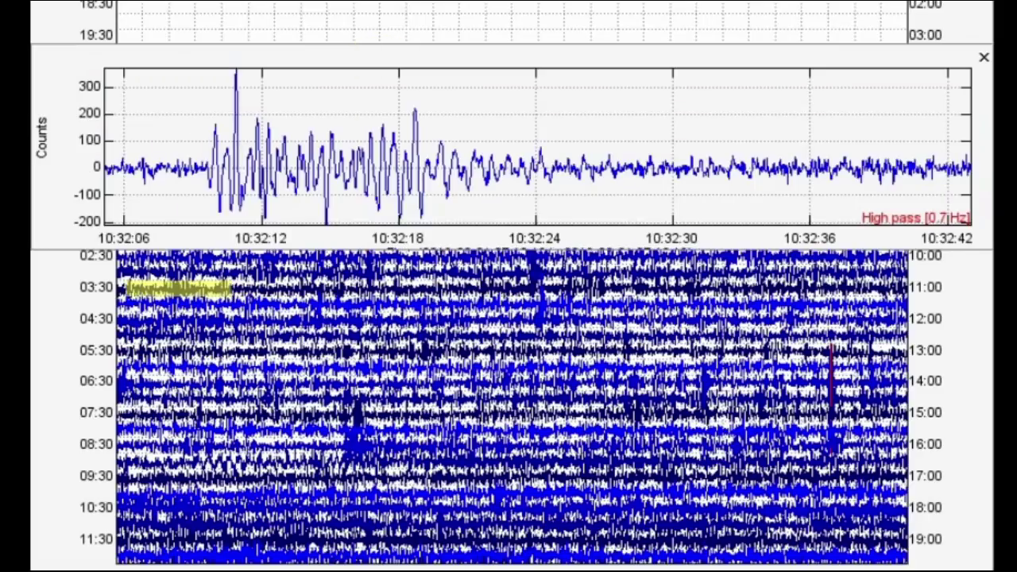
click(388, 48)
key(g)
click(212, 285)
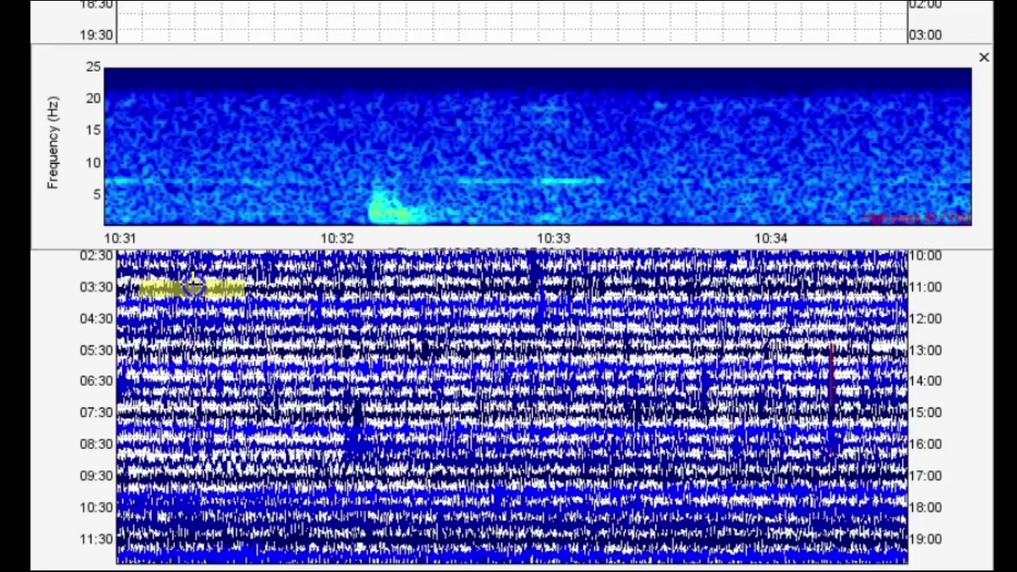
Zoom in on the event again at about 10:32:03–10:32:43 and view its waveform and spectrum
drag(348, 182, 494, 172)
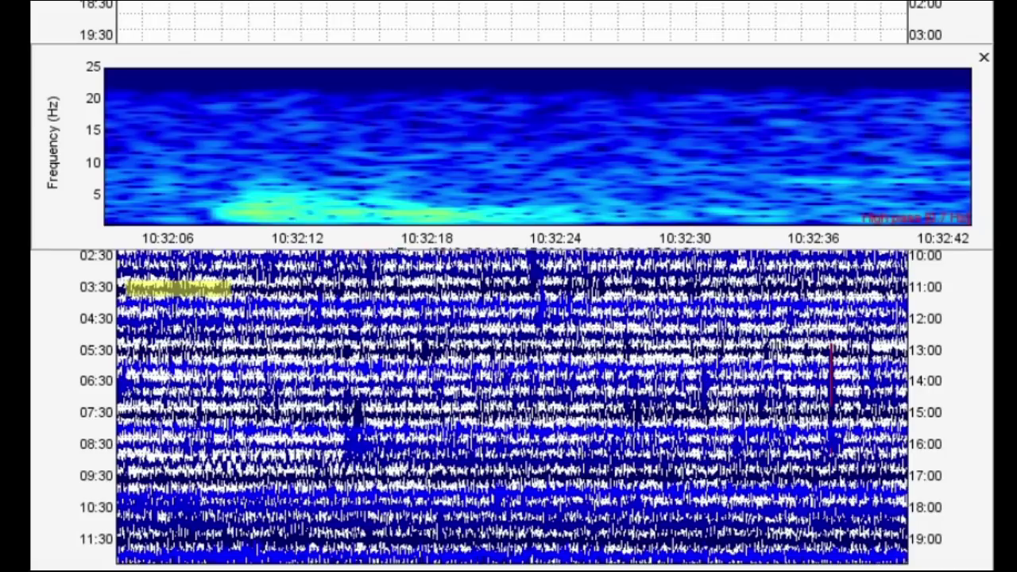
key(w)
key(s)
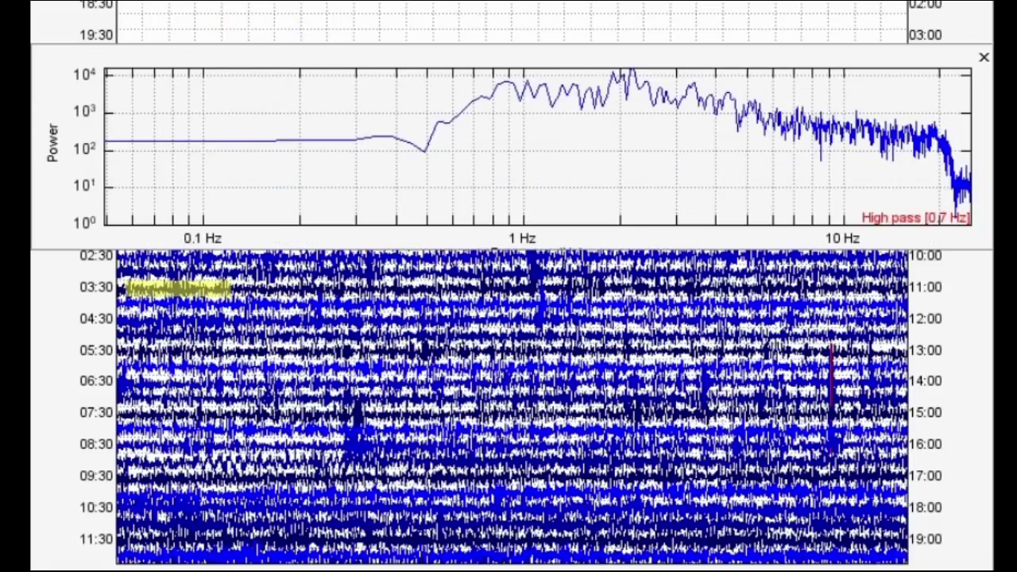
Turn off Log power in the wave settings for the 10:32 event's spectrum
key(o)
click(611, 33)
click(849, 553)
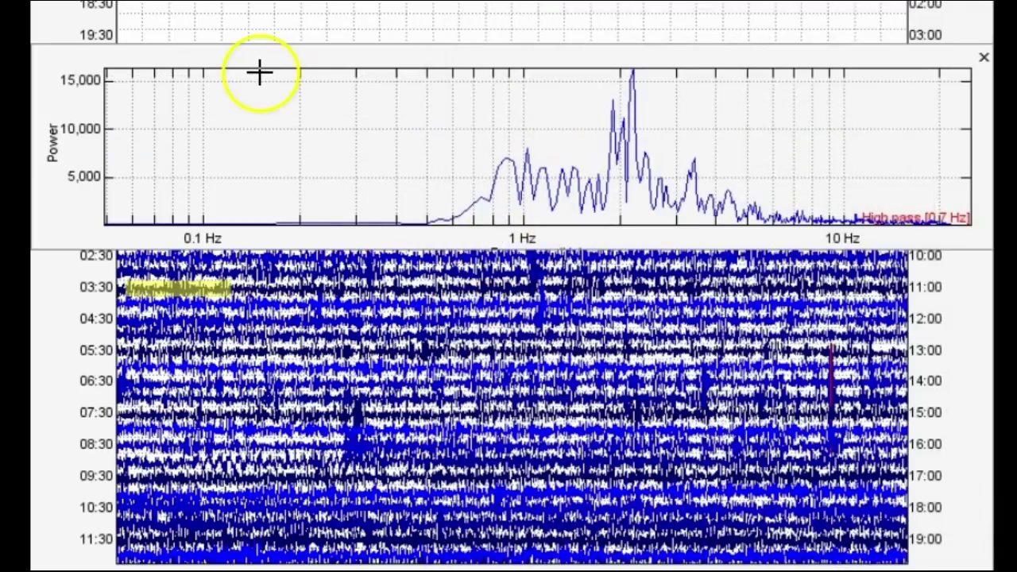
Turn Log power back on in the wave settings
key(o)
click(659, 33)
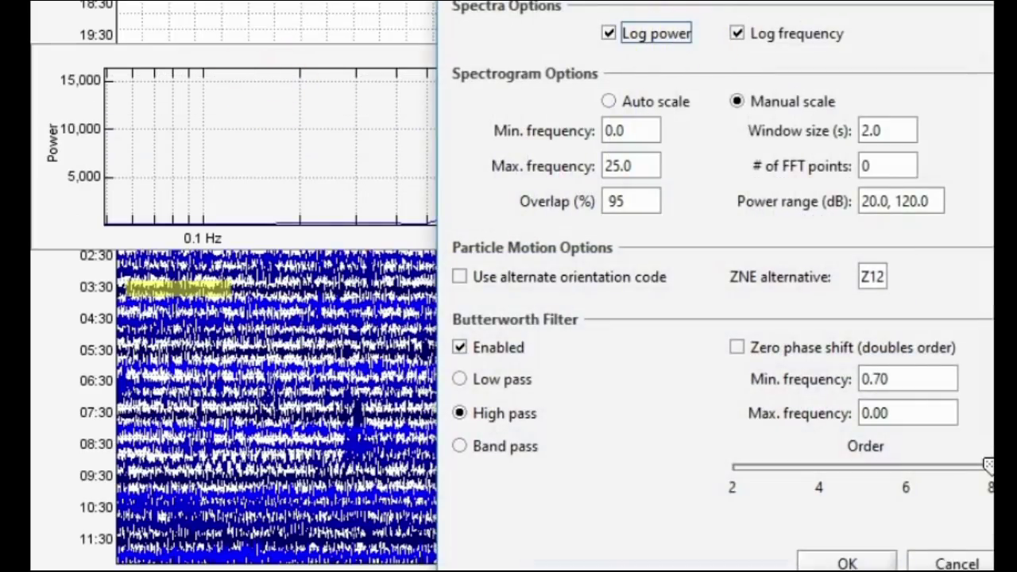
click(874, 554)
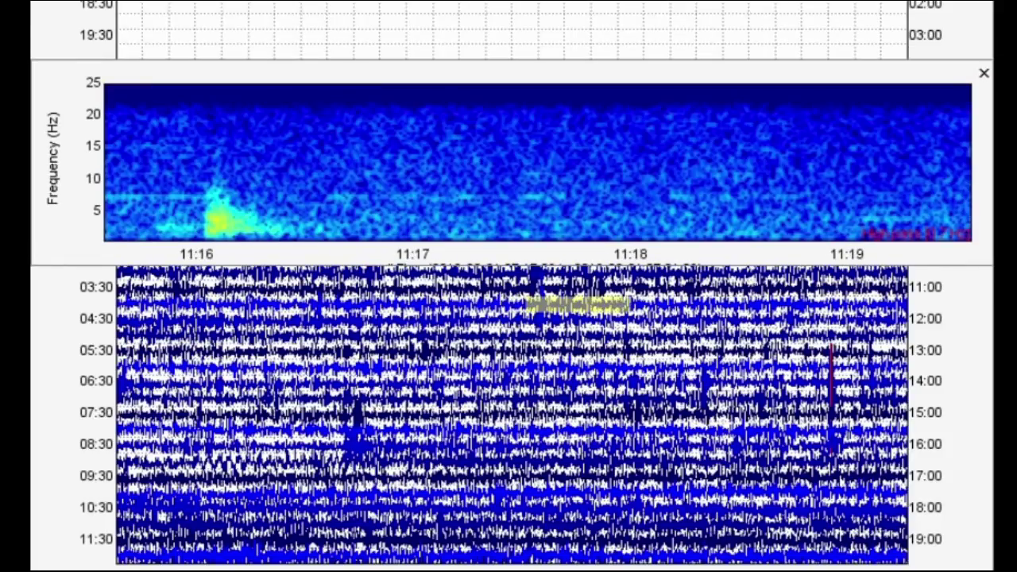
Zoom in on the 11:16 event in the spectrogram, view its waveform, then reopen the wider waveform from about 11:14 to 11:18
drag(149, 166, 263, 157)
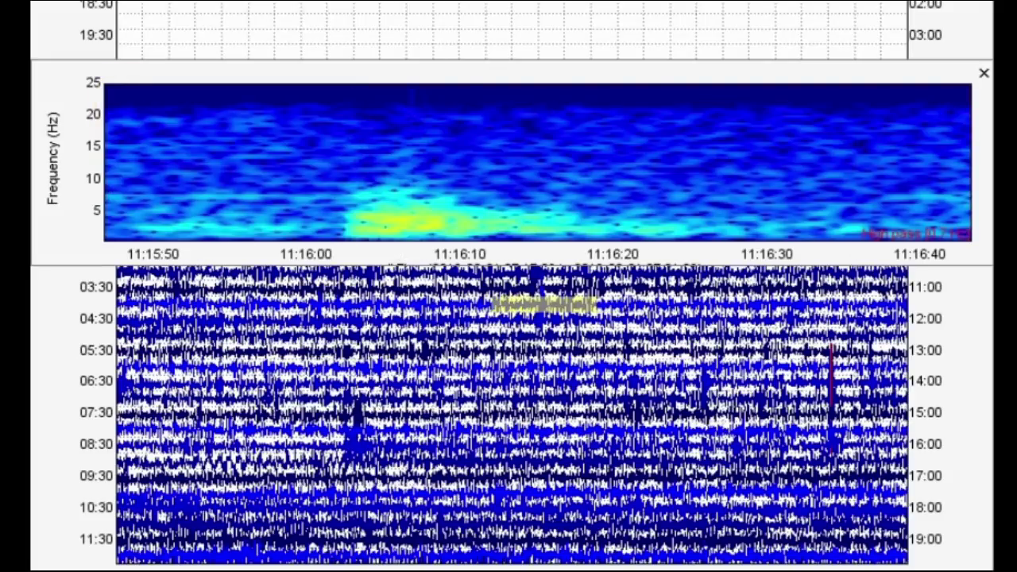
drag(345, 170, 707, 148)
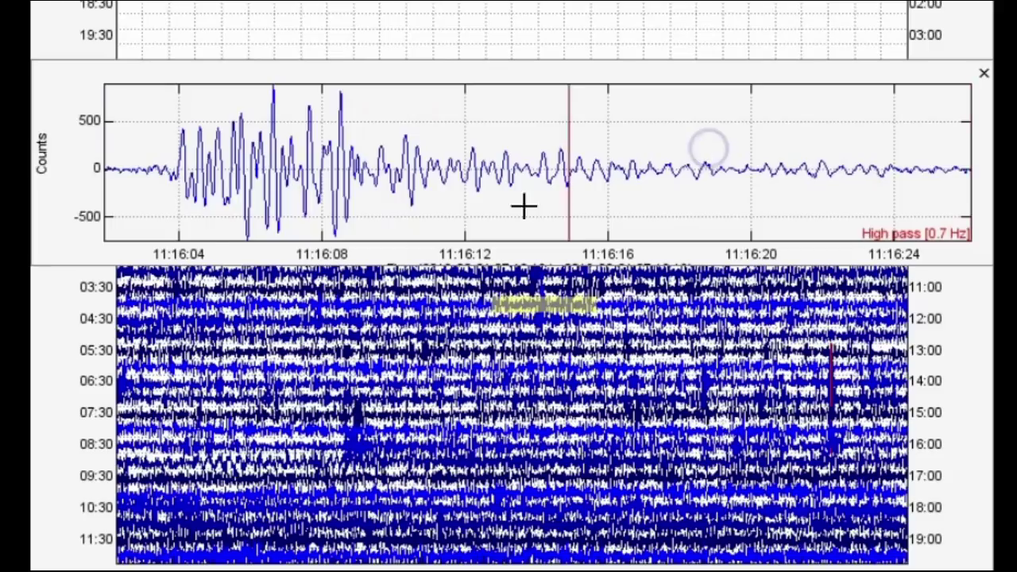
drag(527, 306, 545, 304)
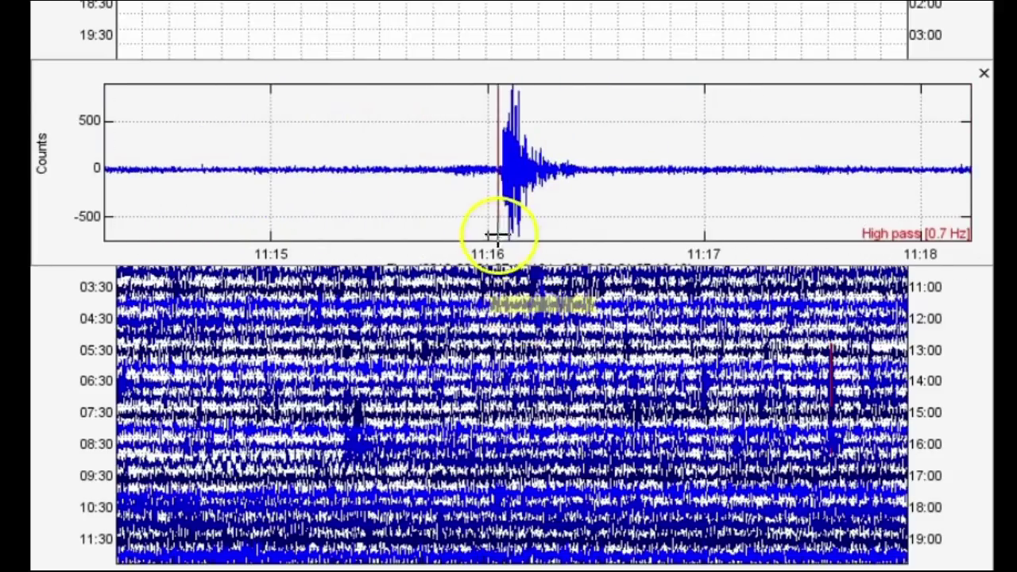
Zoom in on the event at about 11:16:00–11:16:36 and turn off Log power for its spectrum
drag(498, 234, 613, 214)
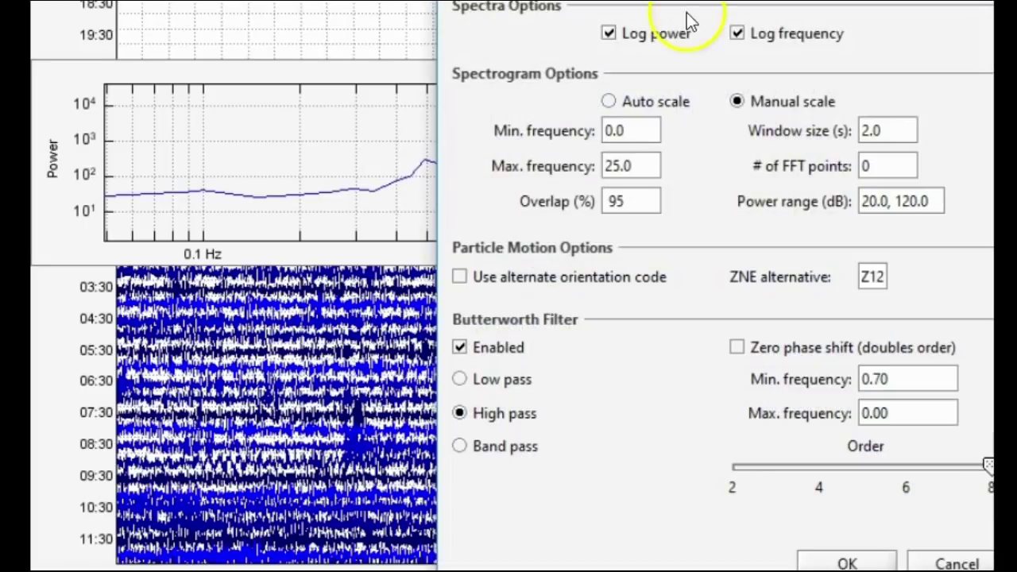
click(683, 31)
click(852, 561)
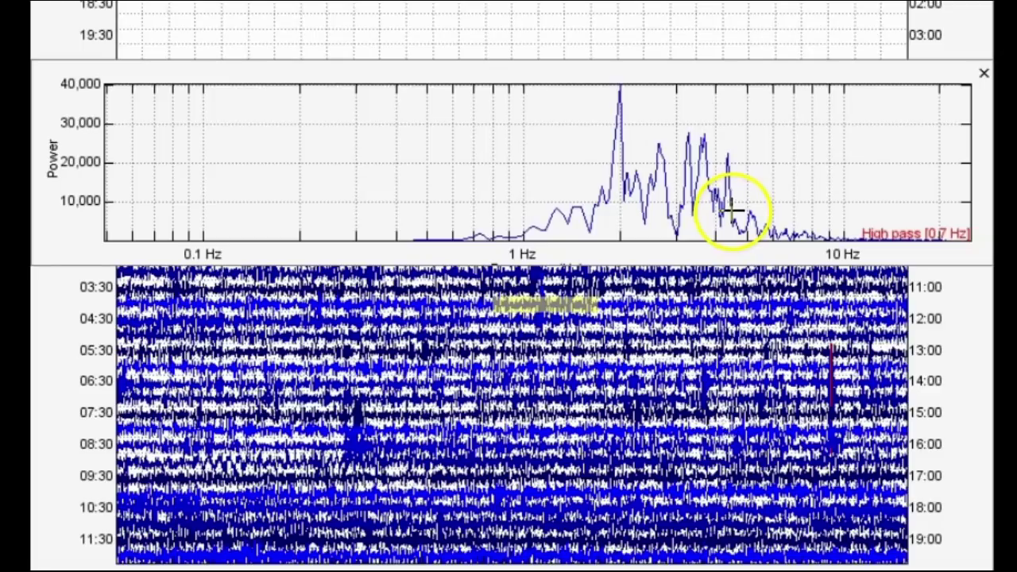
Return to the 11:16 event's waveform and turn Log power back on in the wave settings
key(w)
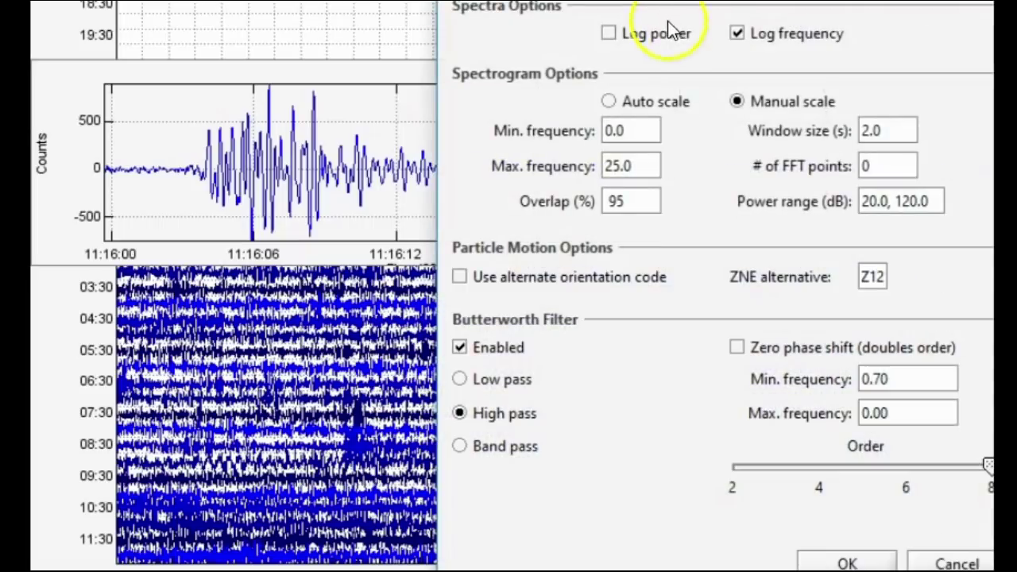
click(659, 33)
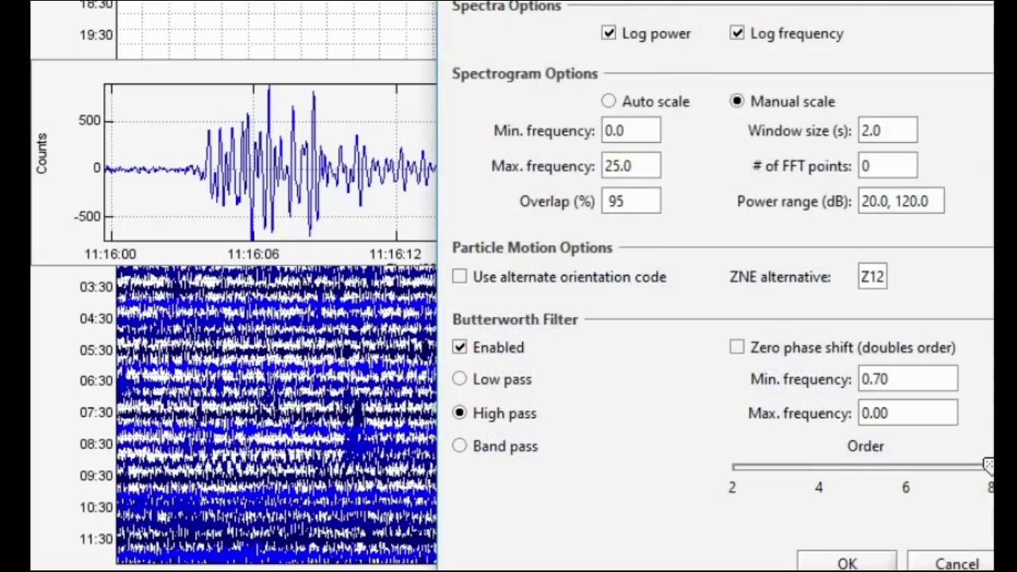
click(847, 561)
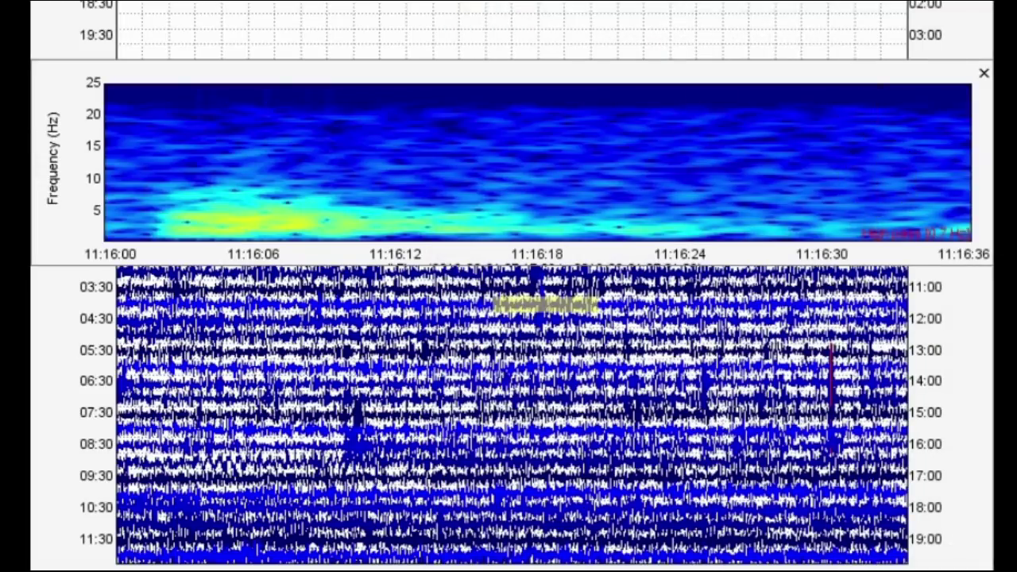
Browse forward to the 13:30 event, zoom in on it to about 13:30:00–13:30:58, and turn off Log power for its spectrum
click(552, 302)
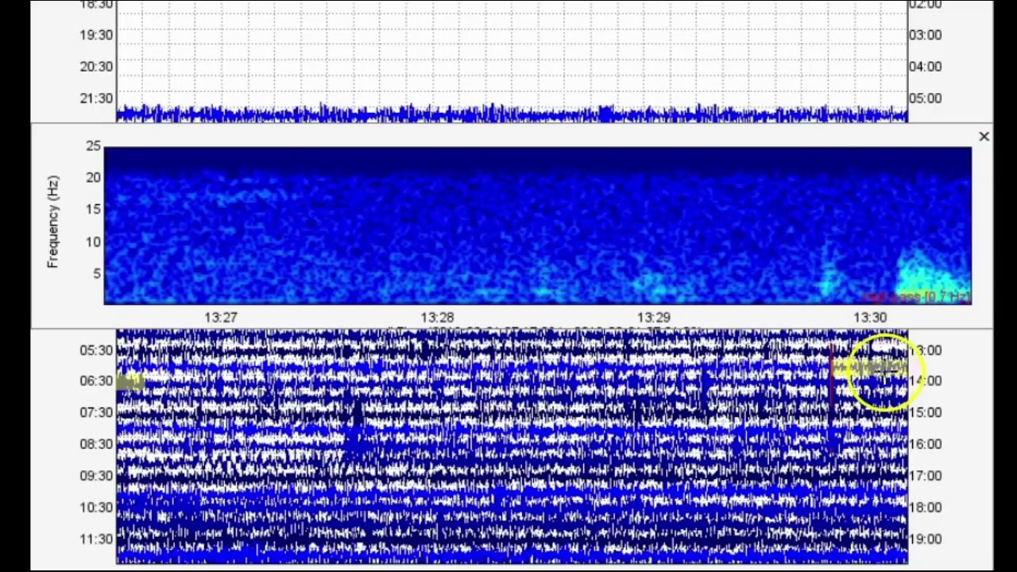
drag(565, 256, 759, 259)
key(w)
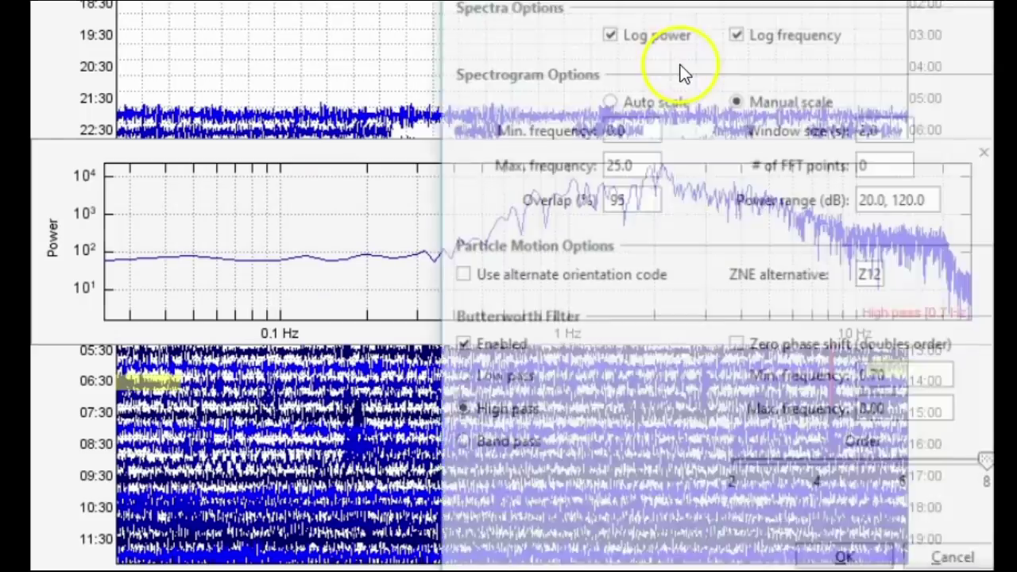
click(656, 36)
click(847, 562)
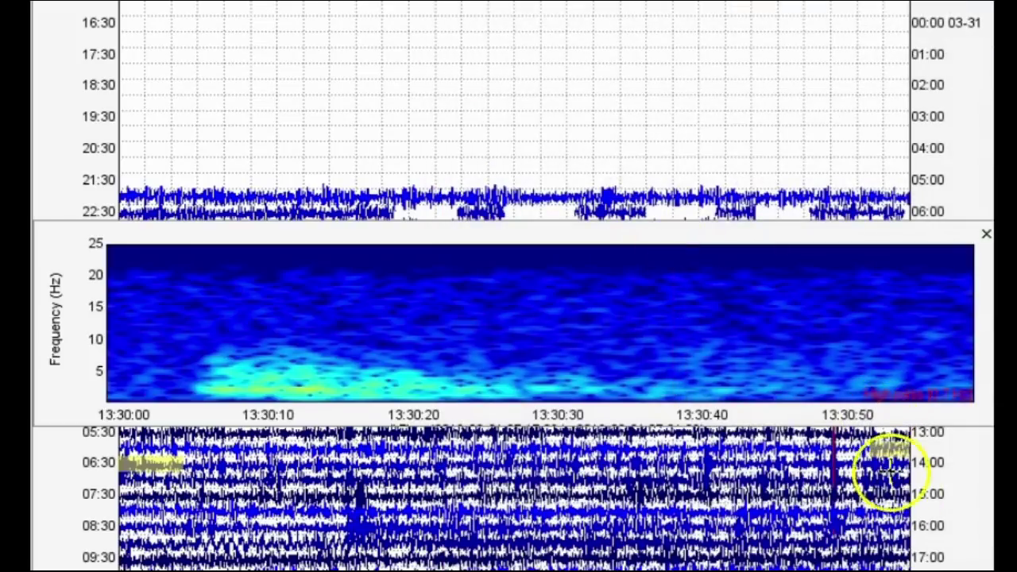
Browse the spectrogram forward to the 13:44 event and zoom in on its waveform from about 13:44:35 to 13:45:00
click(897, 451)
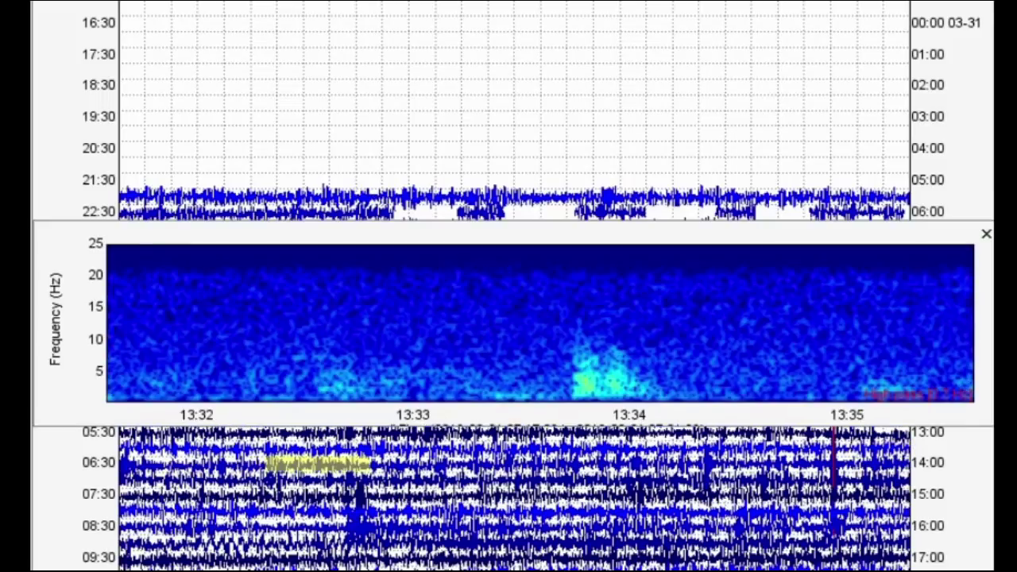
drag(313, 340, 491, 347)
key(w)
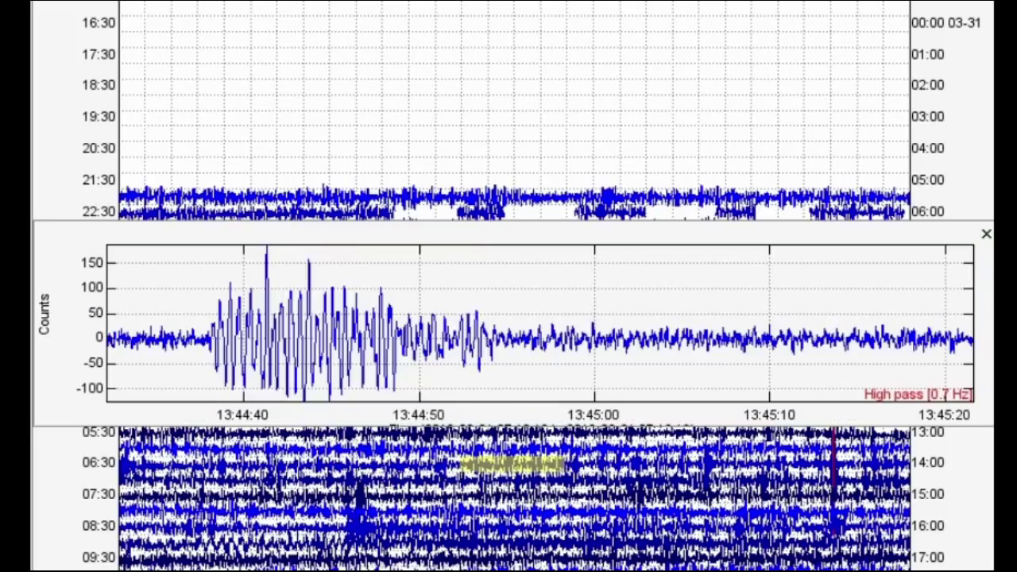
drag(163, 336, 597, 329)
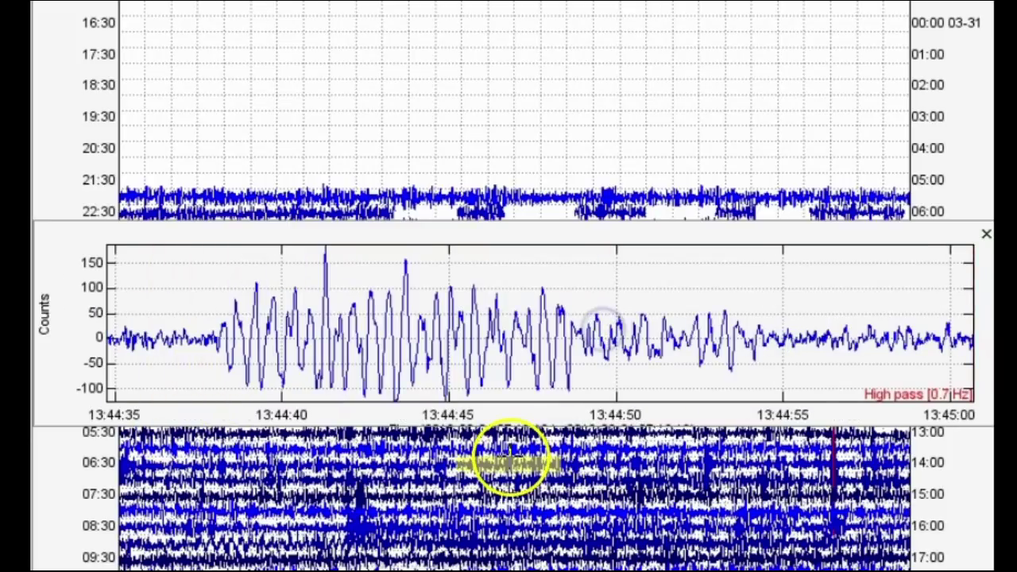
Inspect the signals before the 13:44 event, then show the waveform window from about 13:41 to 13:44:45
drag(505, 462, 451, 463)
drag(363, 374, 596, 371)
drag(191, 368, 595, 362)
drag(493, 449, 455, 465)
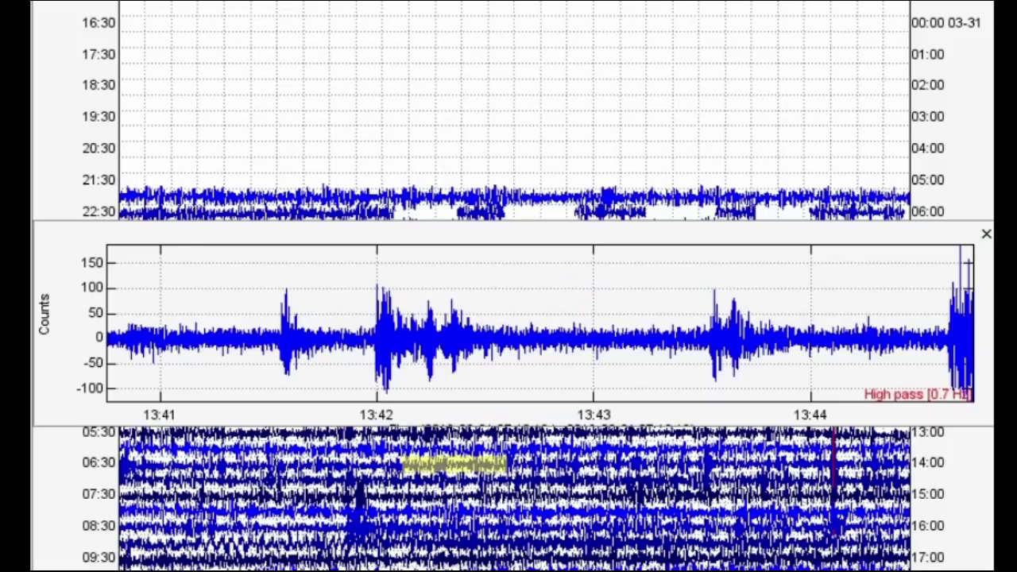
Switch to the spectrogram, widen it to about 13:38–13:47, and zoom in on the stretch from about 13:39 to 13:45
key(g)
key(minus)
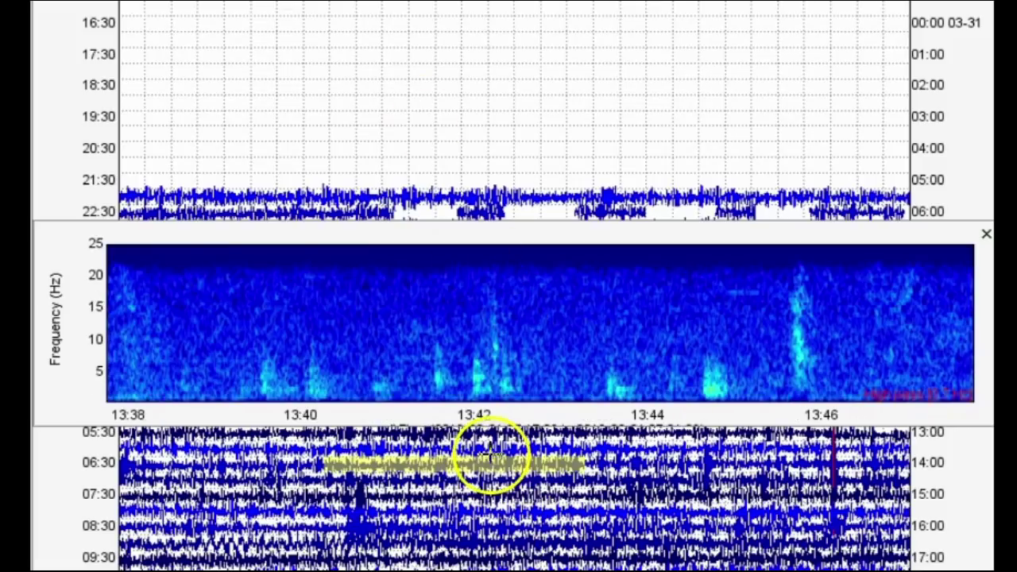
drag(253, 340, 752, 358)
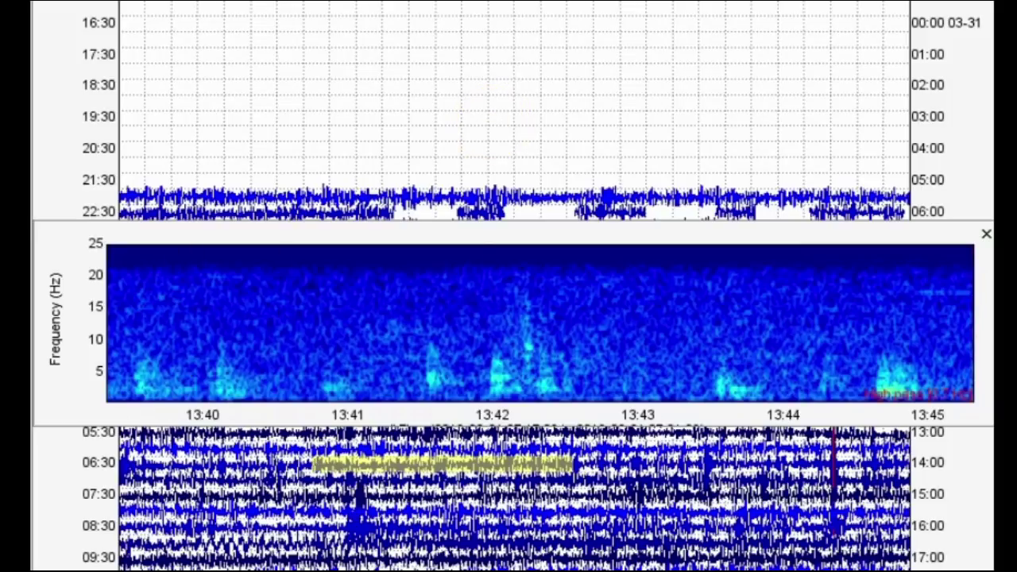
View the waveform, zoom in on the 13:44 event, then reopen the wider waveform from about 13:40 to 13:50
key(g)
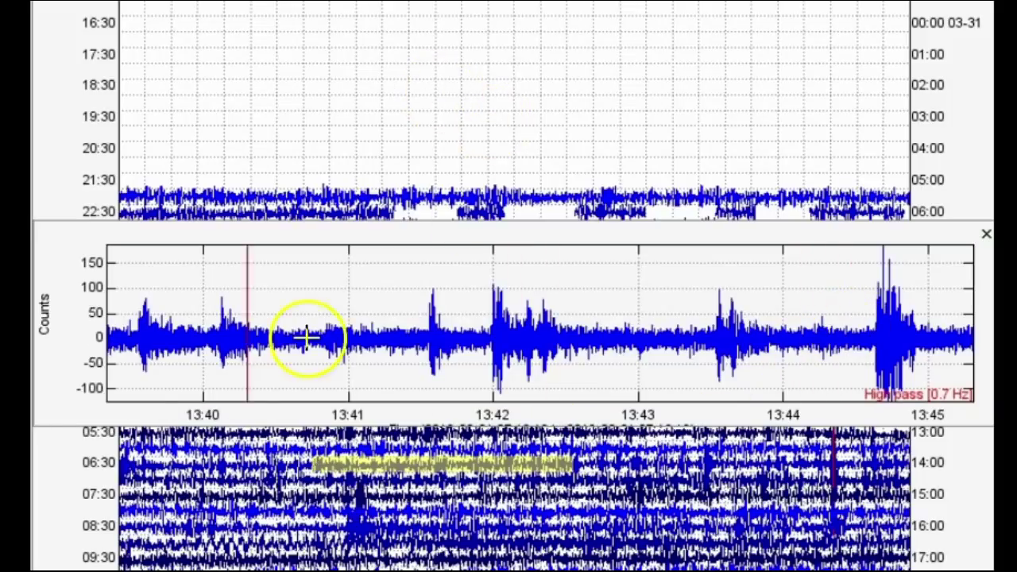
drag(824, 319, 951, 325)
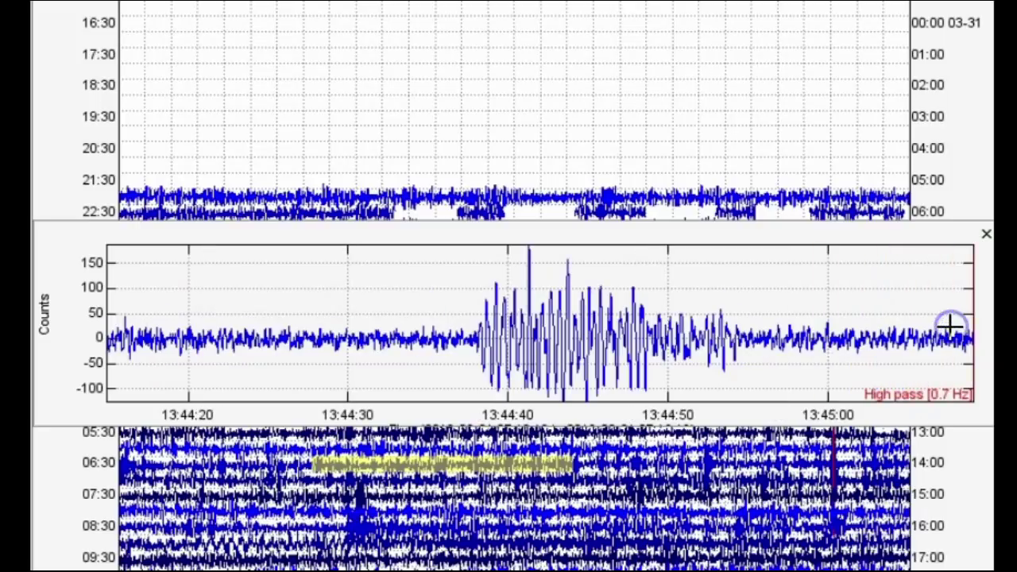
click(517, 465)
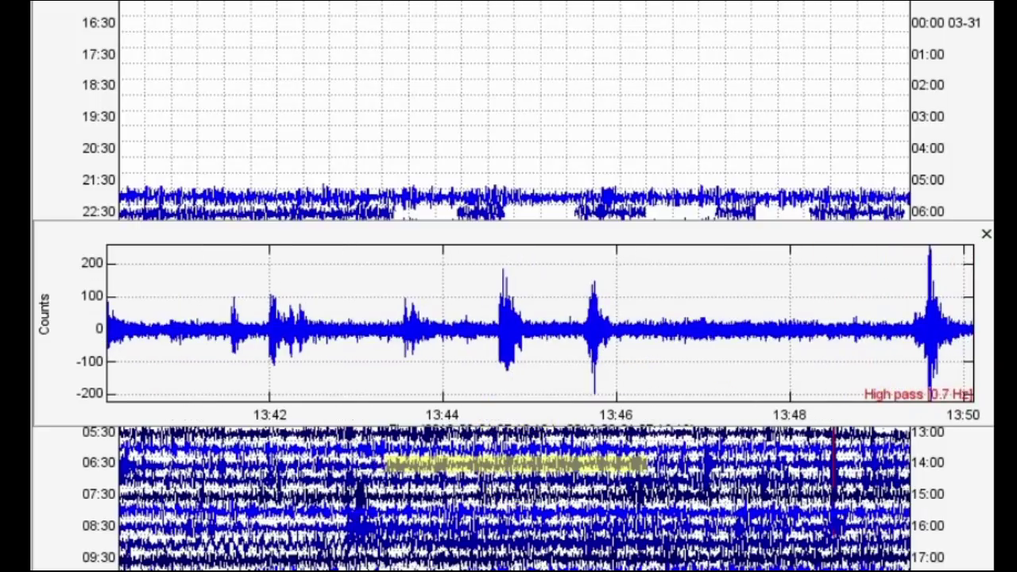
Step forward in the spectrogram to the 13:52 event and zoom in to view its waveform from about 13:52:02 to 13:52:58
key(g)
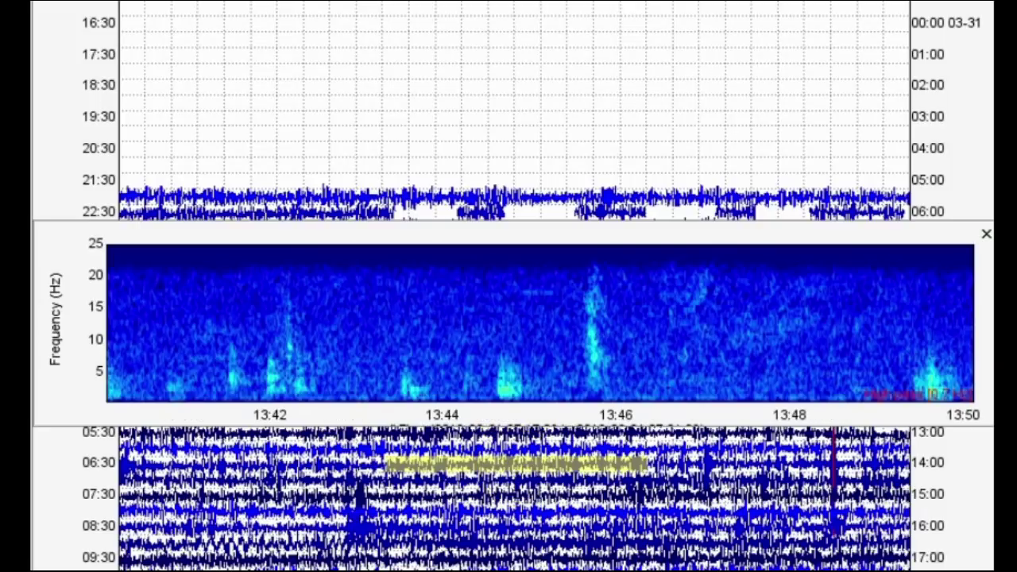
key(Right)
click(318, 411)
drag(246, 371, 378, 376)
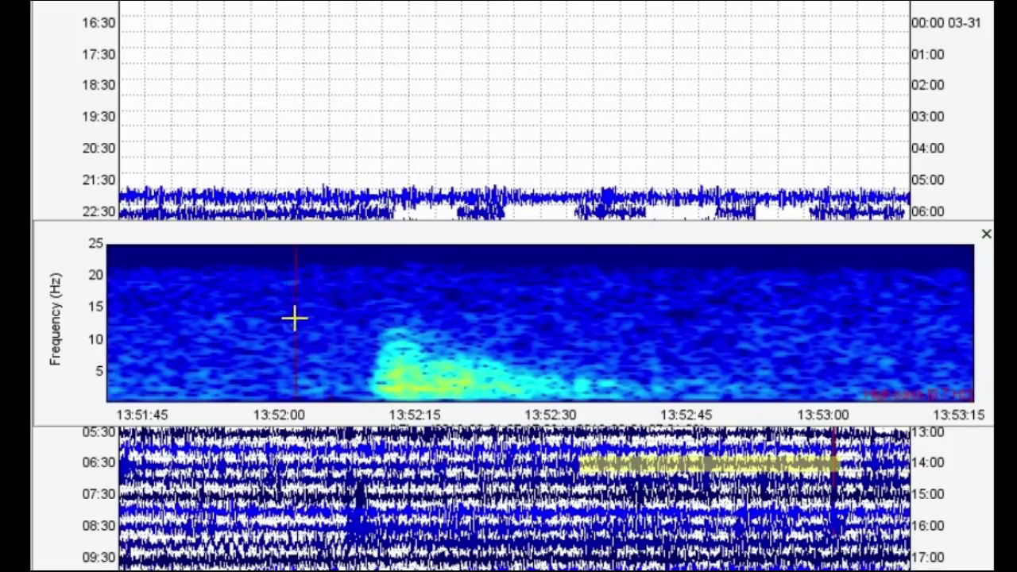
drag(297, 318, 801, 290)
key(w)
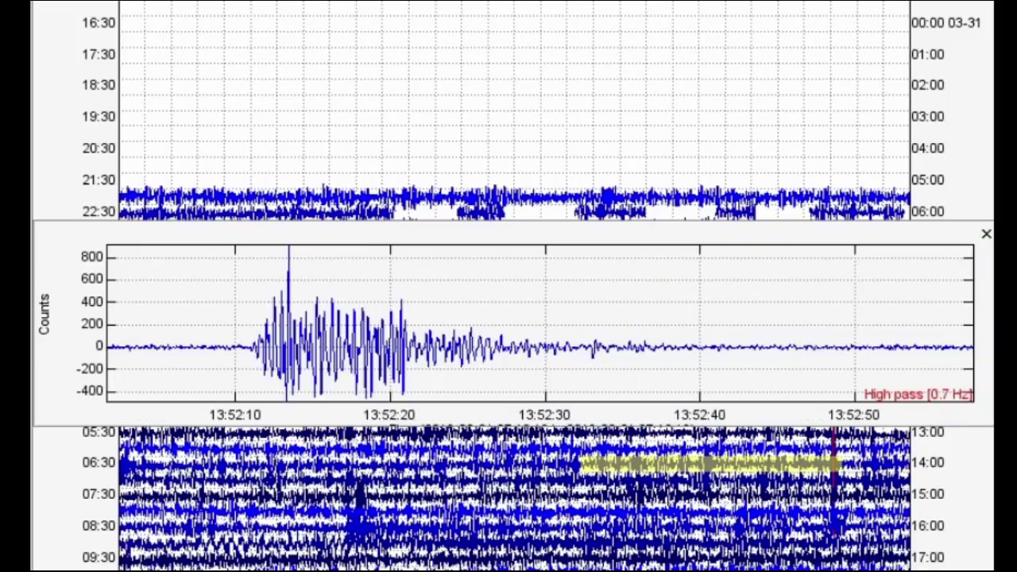
View the 13:52 event's spectrum and turn off Log power in the wave settings
key(s)
key(shift+slash)
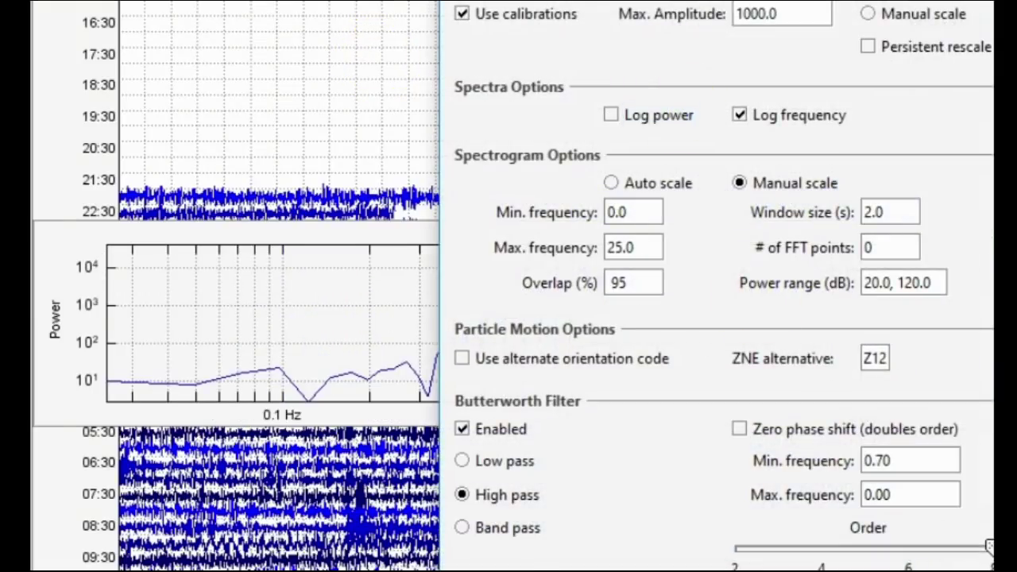
key(Return)
click(658, 347)
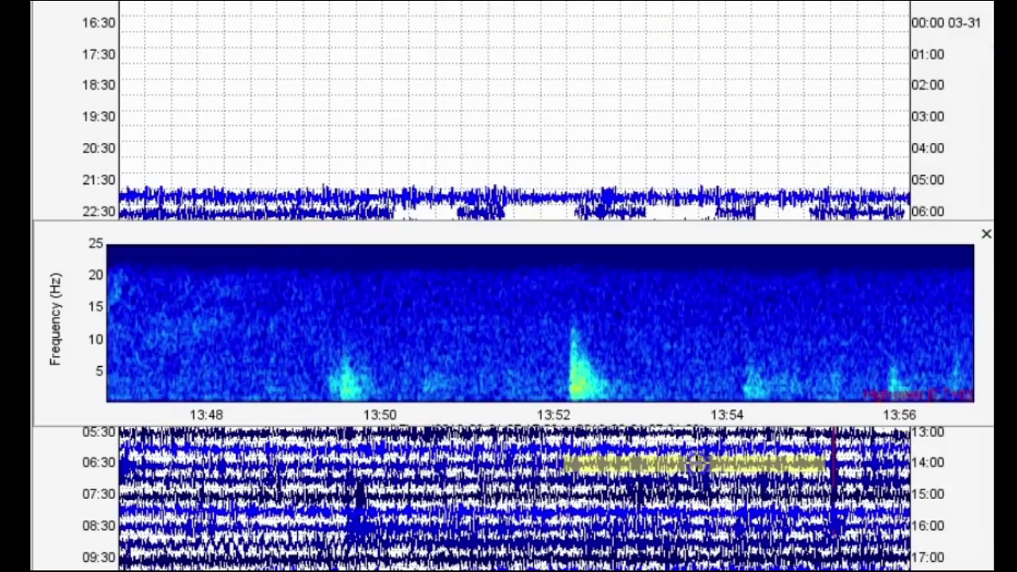
Move the spectrogram to about 13:51–14:00 and zoom in on the 13:58 event to view its waveform
drag(697, 464, 849, 465)
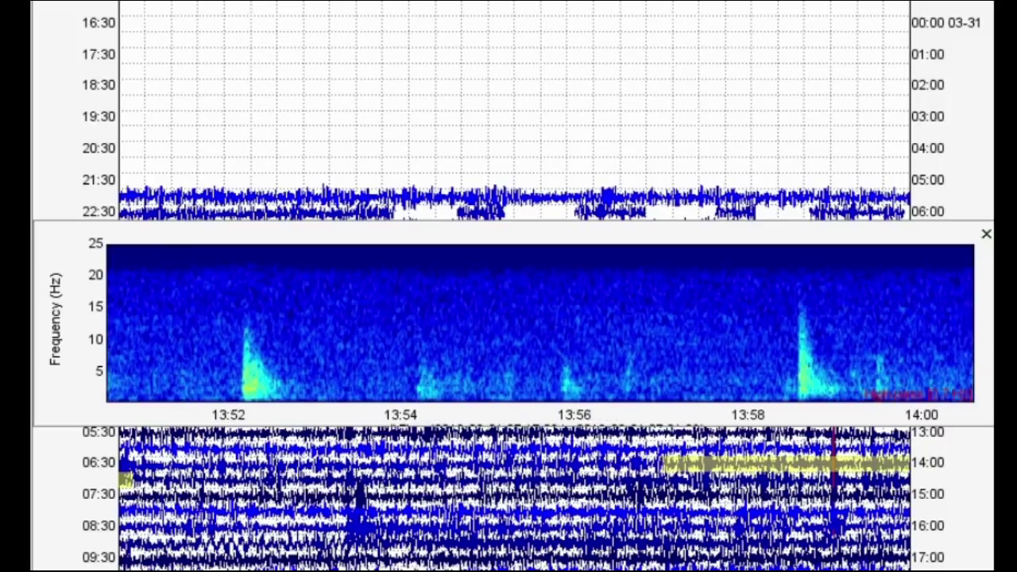
drag(747, 338, 914, 325)
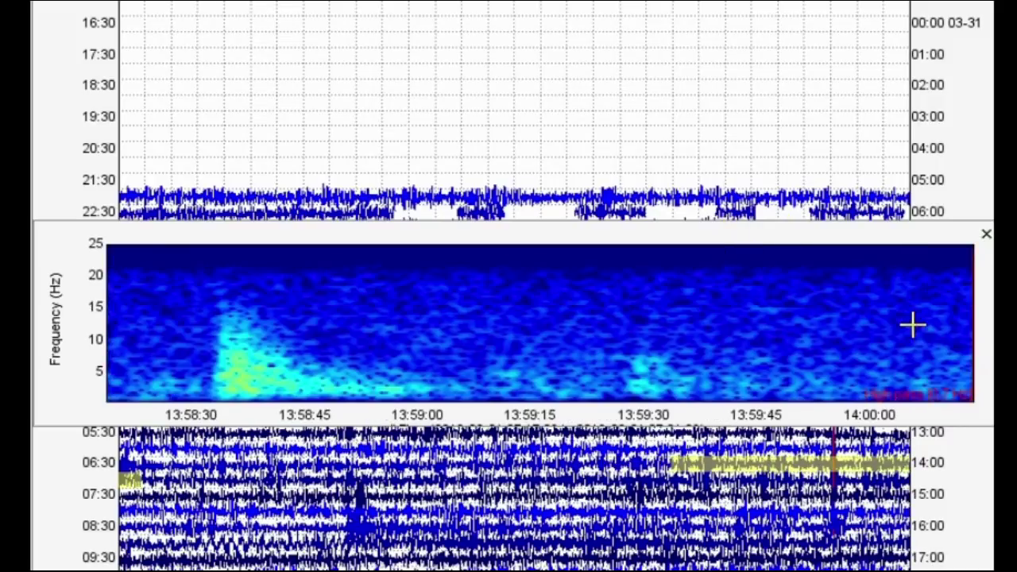
drag(166, 341, 553, 336)
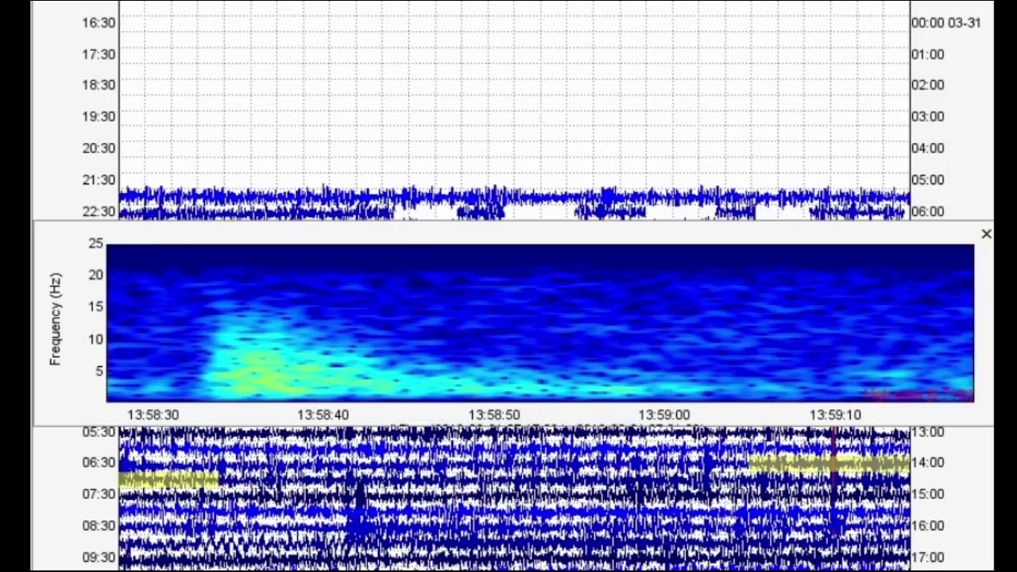
drag(222, 336, 624, 319)
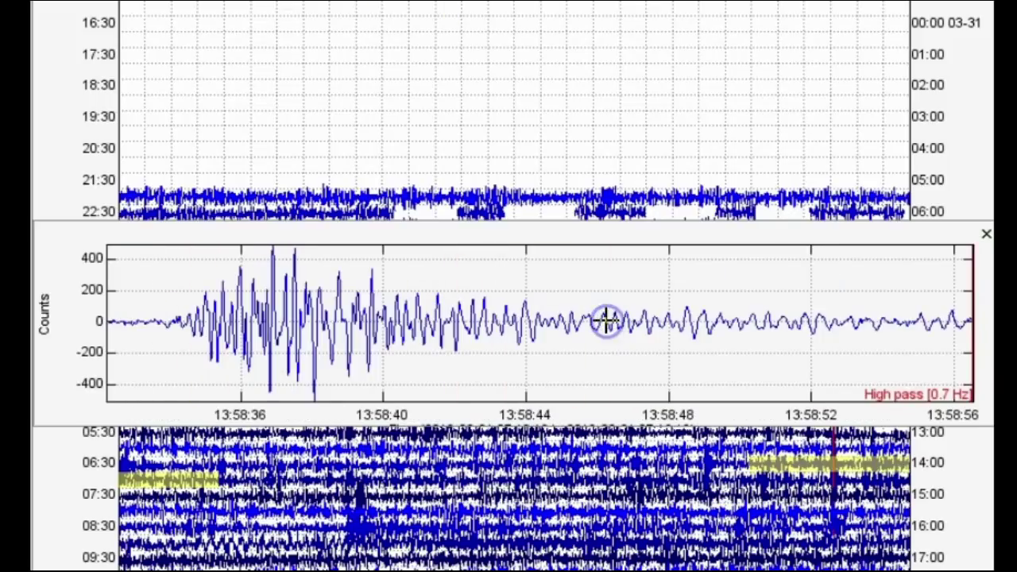
Reopen the wider window from about 13:58 to 14:07 and switch it to the spectrogram
click(182, 481)
drag(182, 482, 184, 483)
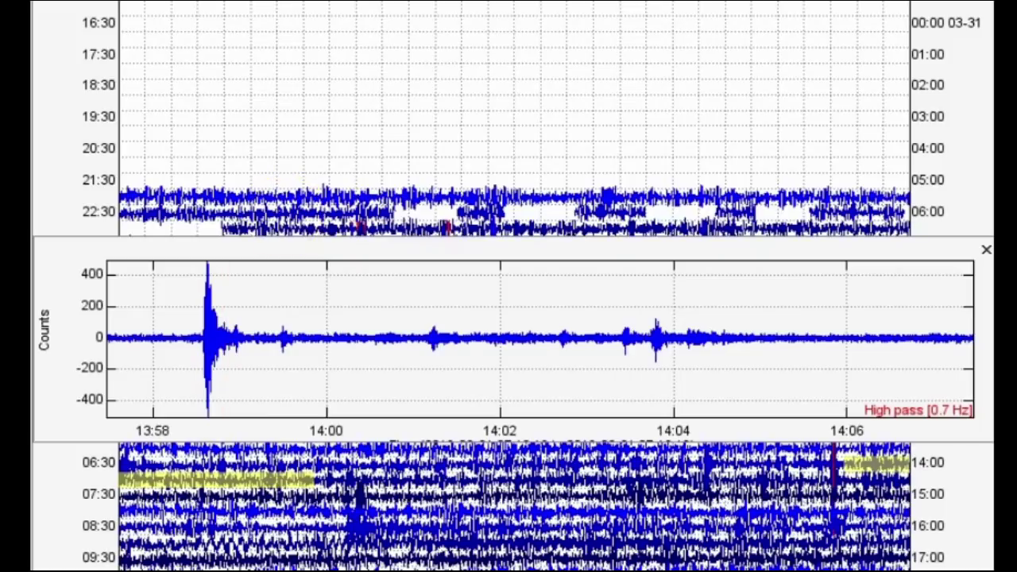
key(g)
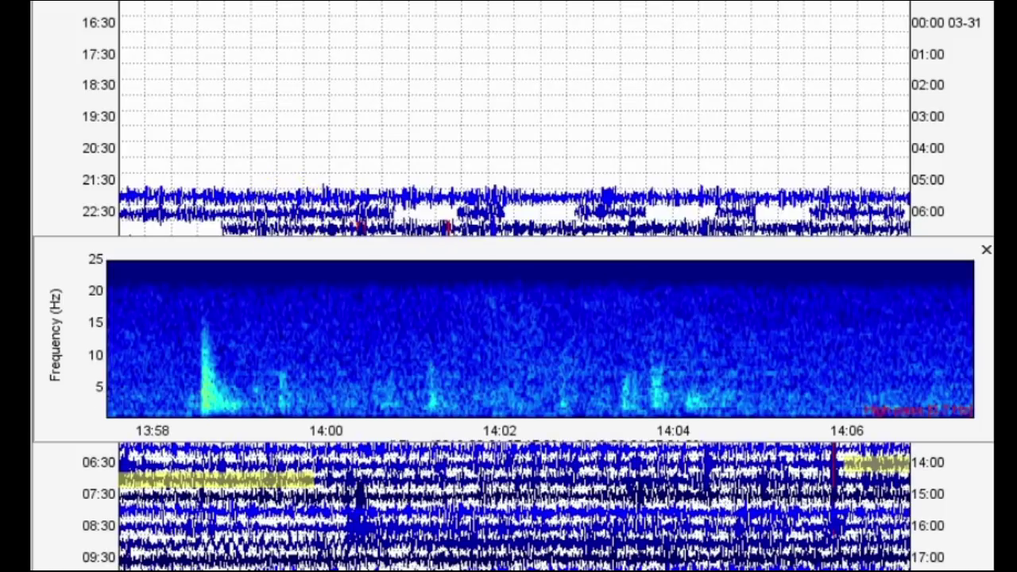
Step the spectrogram forward past 14:18 and recentre it on the 14:27 event, from about 14:22 to 14:32
key(Right)
key(Right)
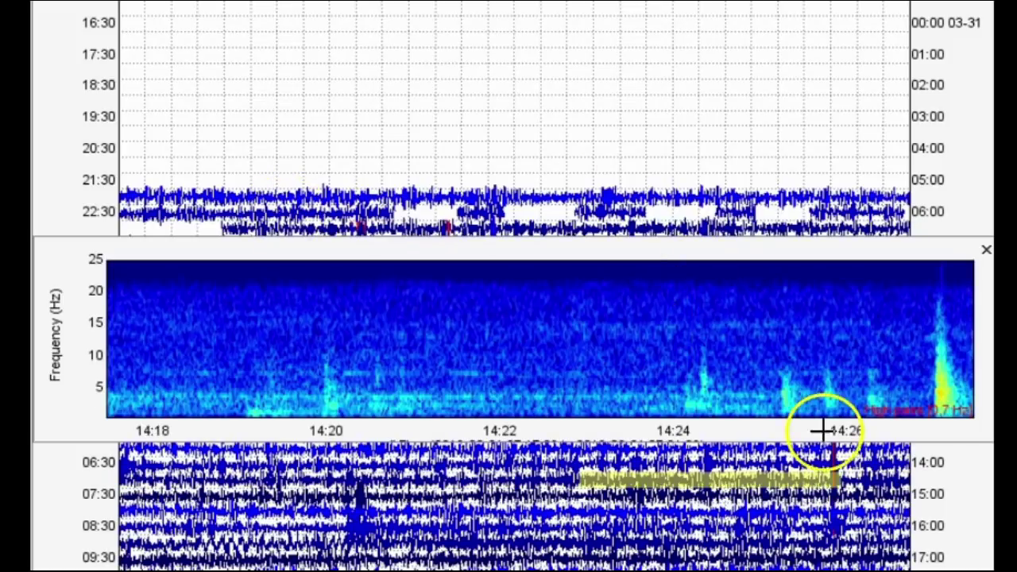
click(841, 483)
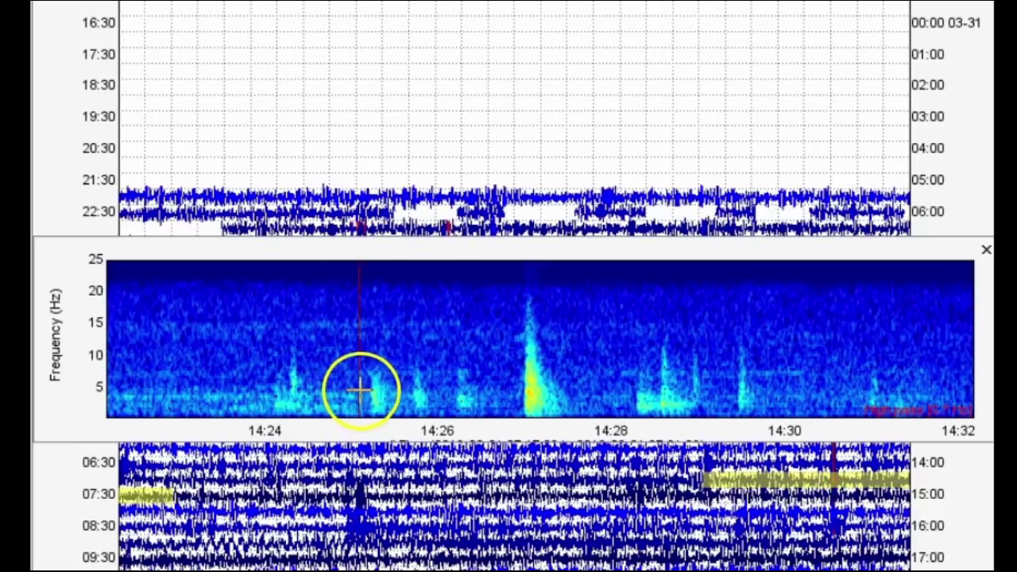
Zoom in on the 14:27 event and view its waveform from about 14:27:00 to 14:27:18
drag(354, 357, 765, 337)
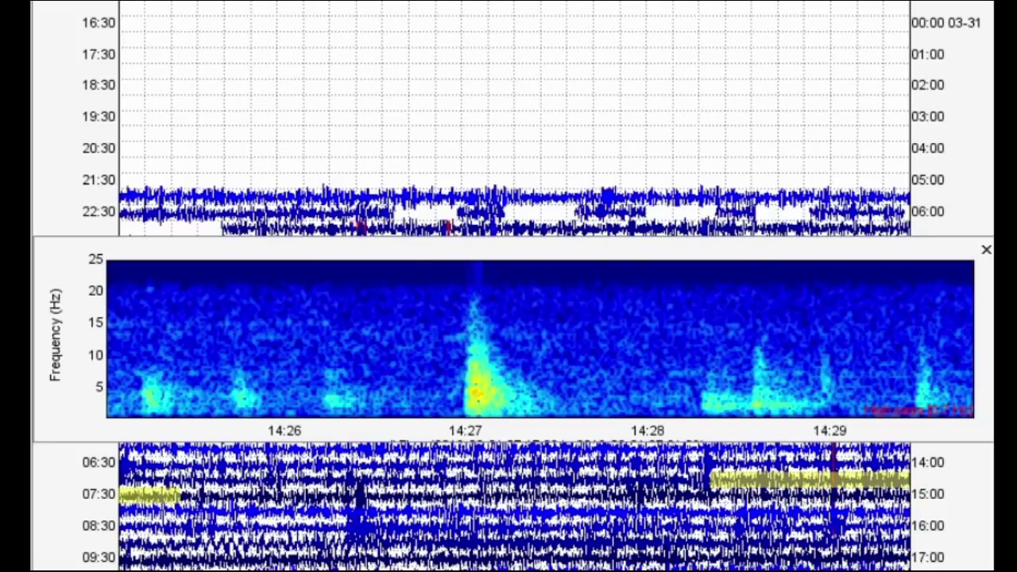
key(w)
drag(431, 347, 551, 364)
drag(380, 385, 770, 357)
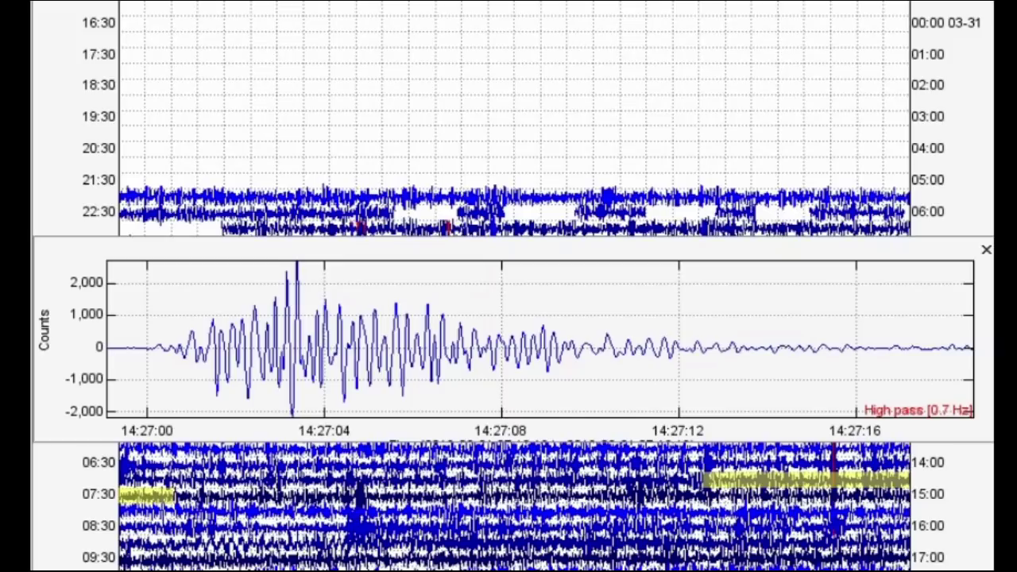
Reopen the wider spectrogram around 14:27, zoom in to about 14:26:55–14:27:35 and view that event's waveform
key(g)
click(830, 478)
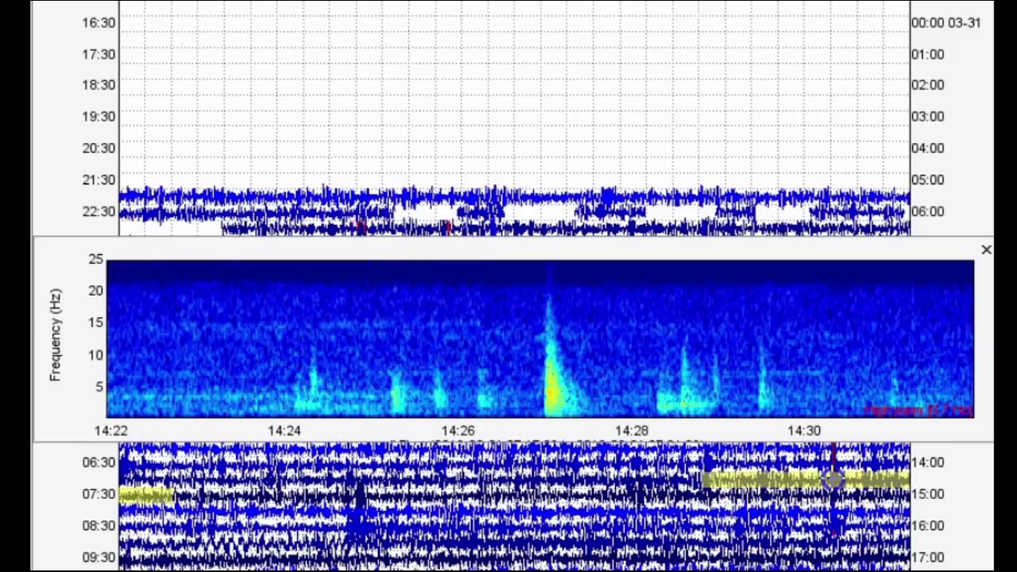
drag(501, 387, 617, 390)
click(340, 391)
drag(340, 391, 657, 377)
click(200, 357)
click(396, 348)
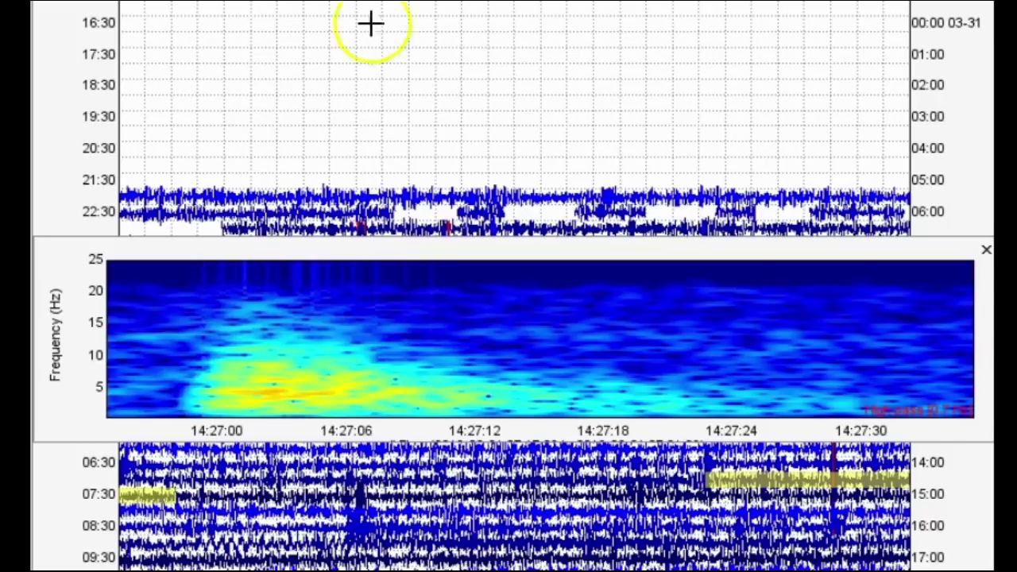
key(g)
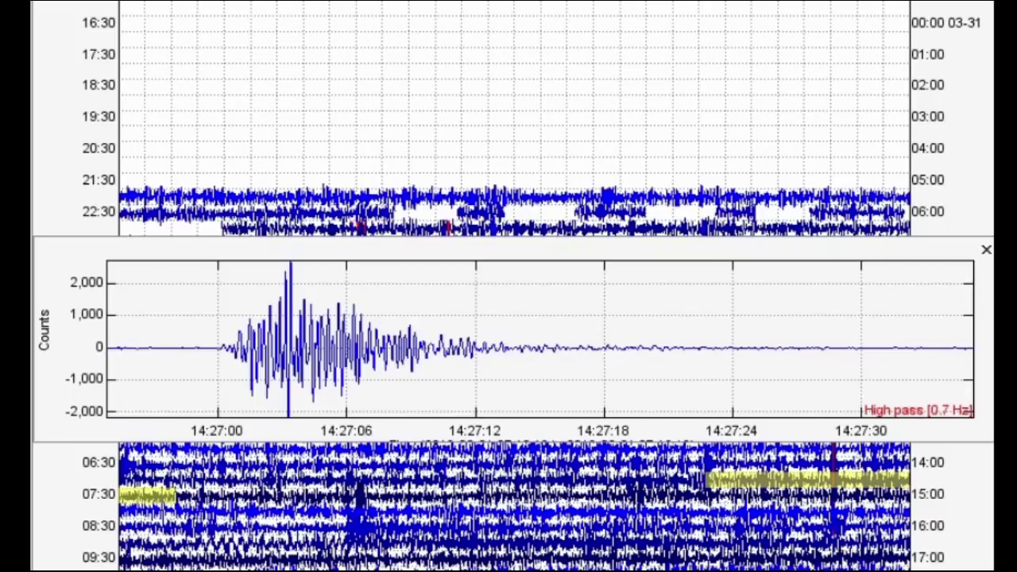
Return to the wider spectrogram and zoom in to about 14:28:10–14:30:05 to view the waveforms of the smaller events
key(g)
click(857, 480)
drag(572, 386, 723, 393)
key(w)
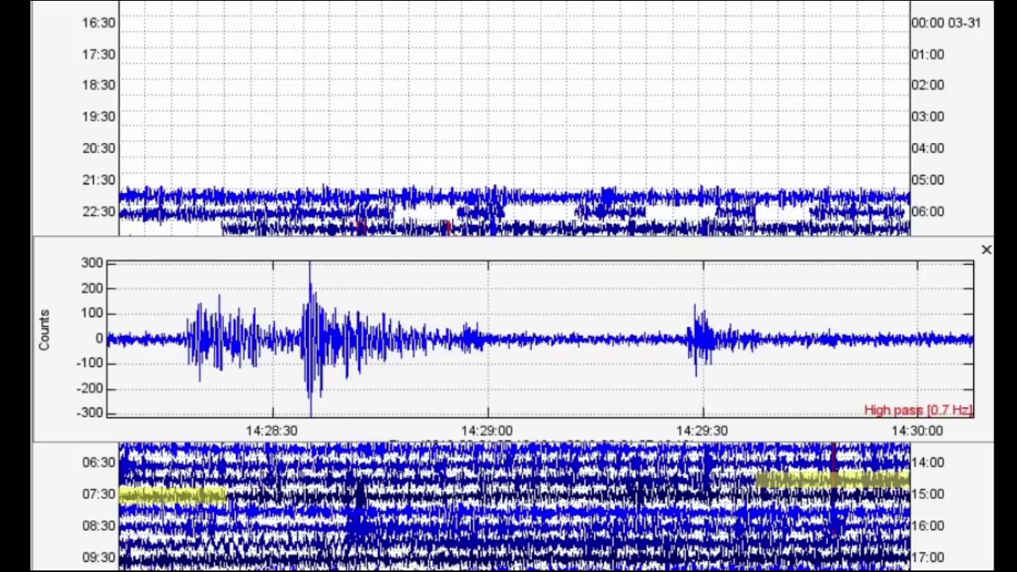
Restore the wide spectrogram window around 14:27 and advance it one window, to about 14:33–14:42
key(g)
click(850, 480)
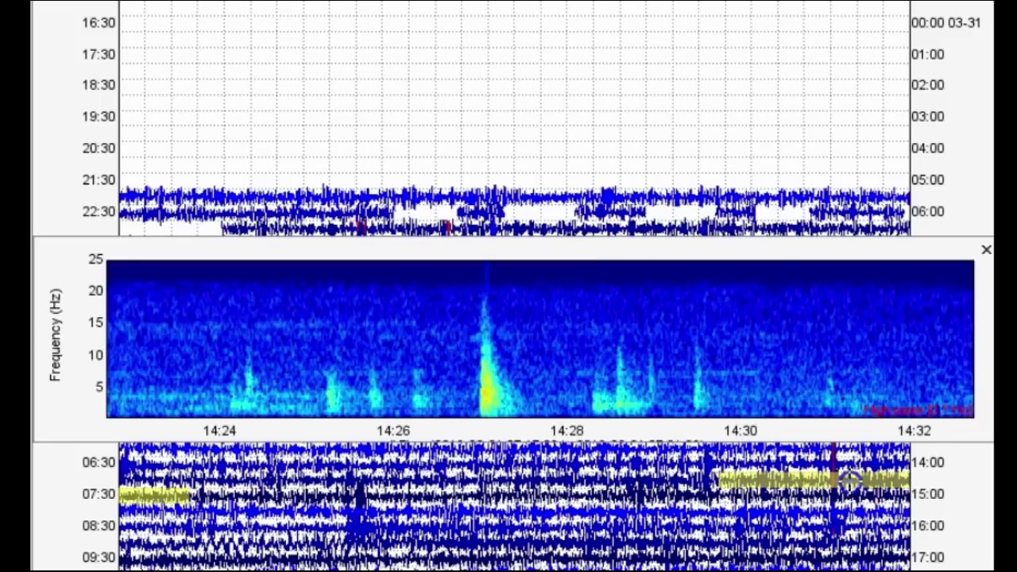
drag(850, 480, 851, 480)
key(Right)
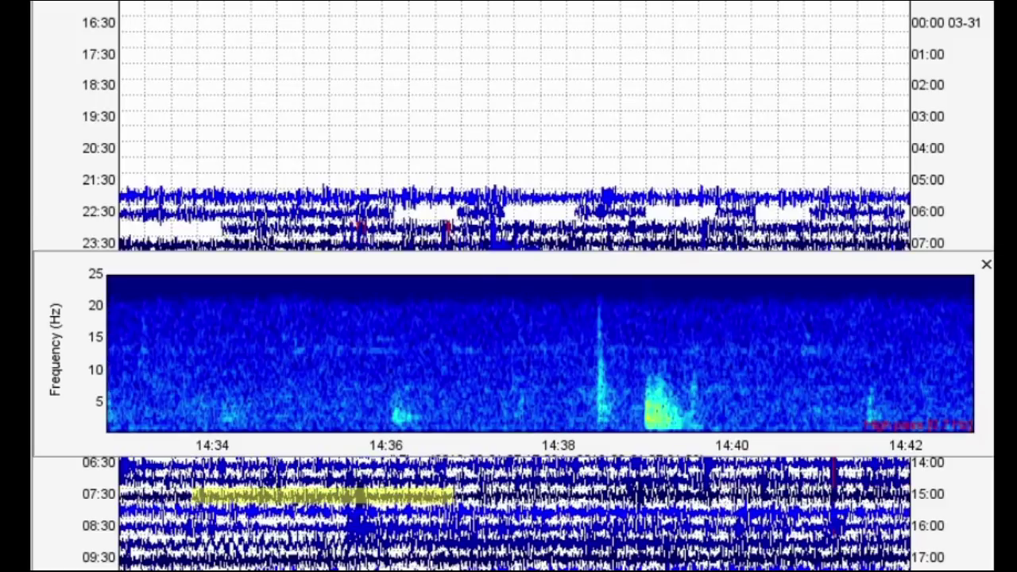
Zoom in on the 14:39 event, from about 14:38:50 to 14:40:20, and view its waveform
drag(634, 384, 761, 380)
click(266, 223)
key(w)
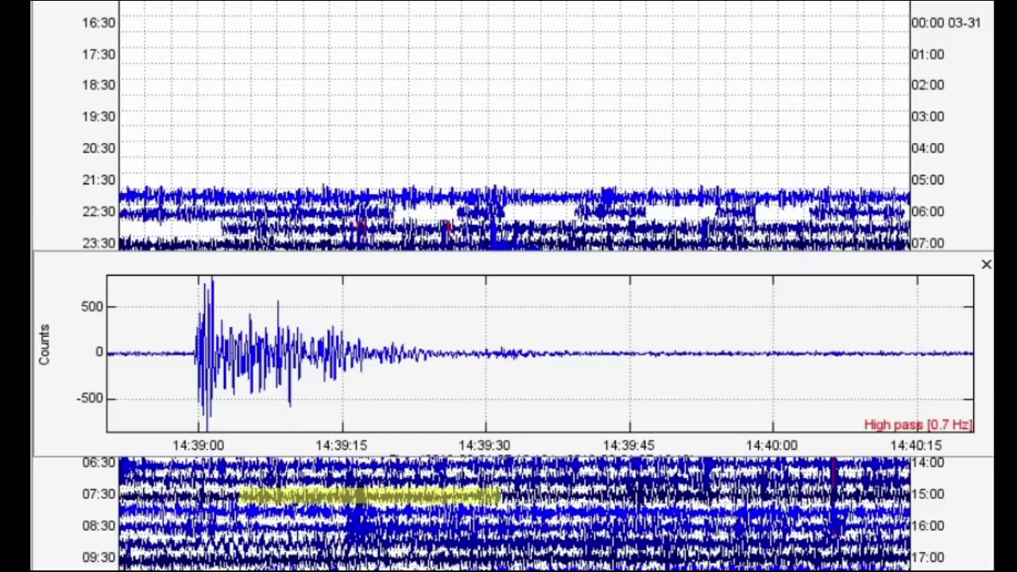
View the 14:39 event's spectrum and turn off Log power in the wave settings
key(s)
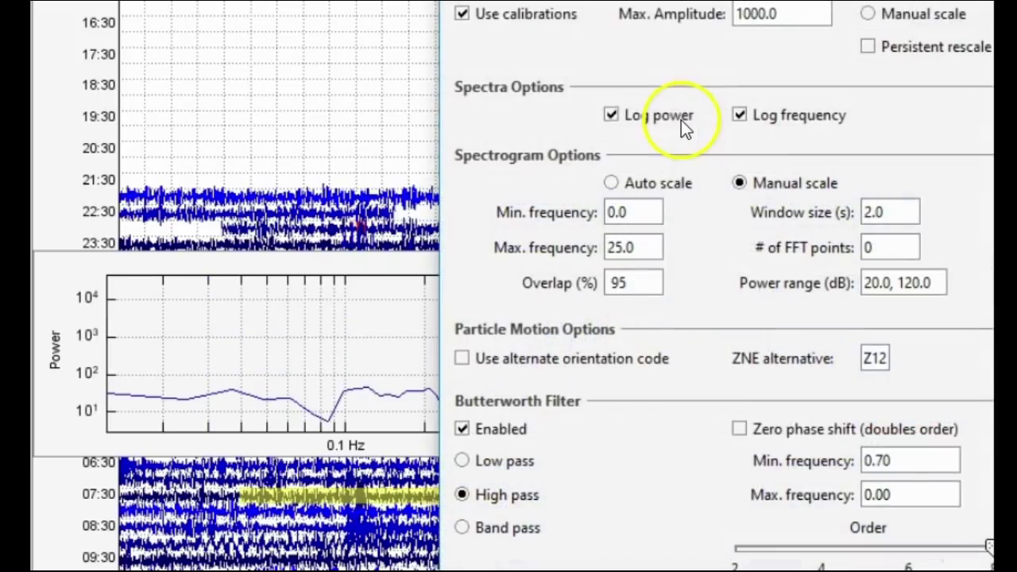
click(681, 120)
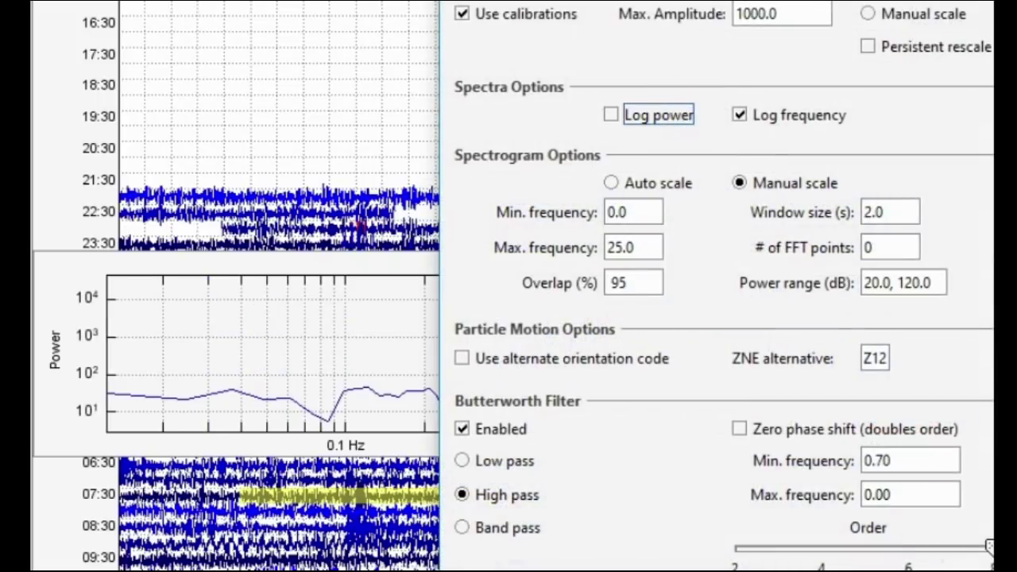
key(Return)
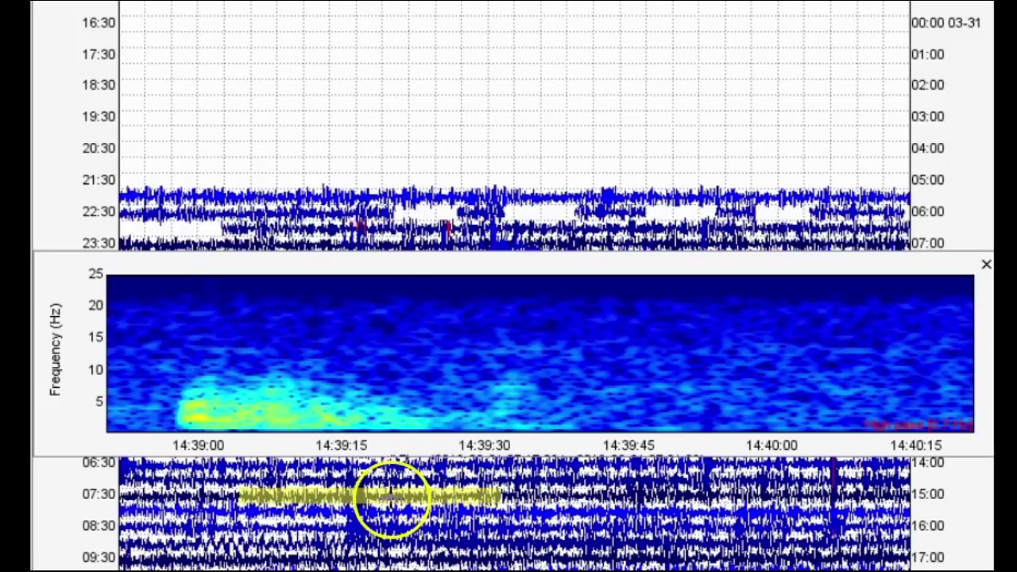
Reopen the wider spectrogram around 14:39 and step it forward to about 15:46–15:55
click(391, 497)
key(Right)
key(Right)
key(Right)
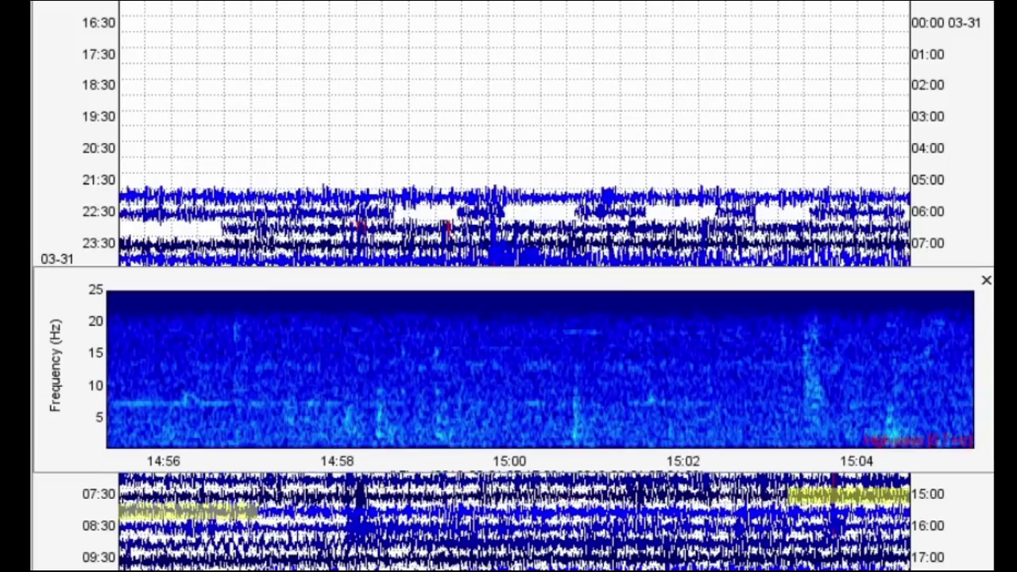
key(Right)
key(Right)
key(Right)
key(Right)
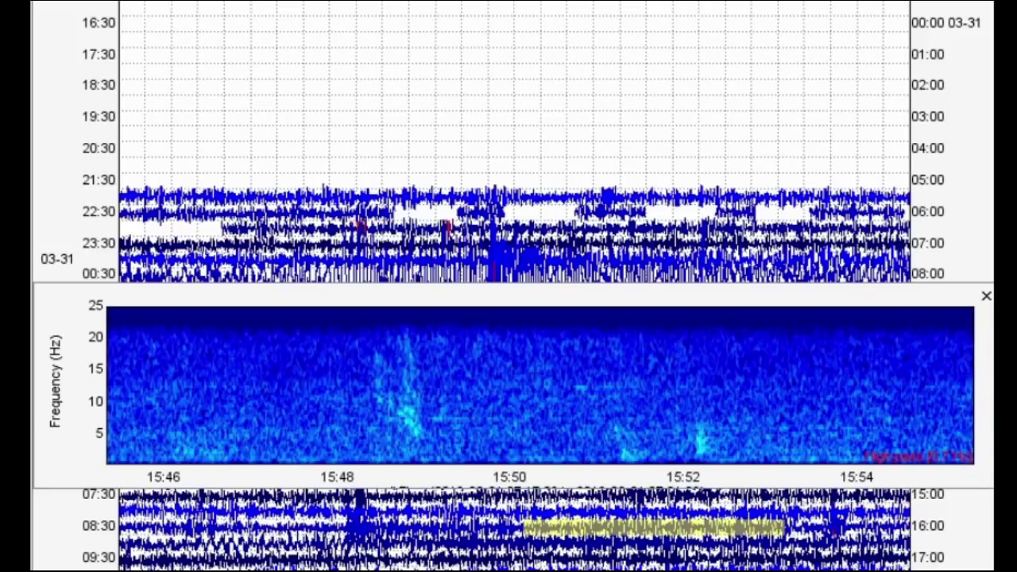
Step back one window and zoom in on the event near 15:38:40, viewing its waveform and spectrogram
key(Left)
key(w)
drag(360, 381, 552, 384)
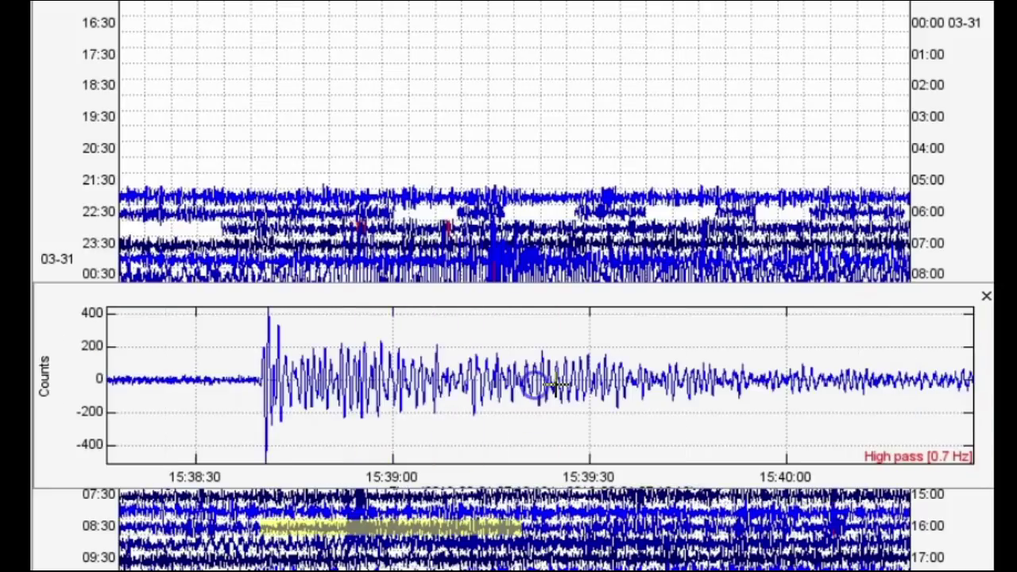
click(470, 166)
key(g)
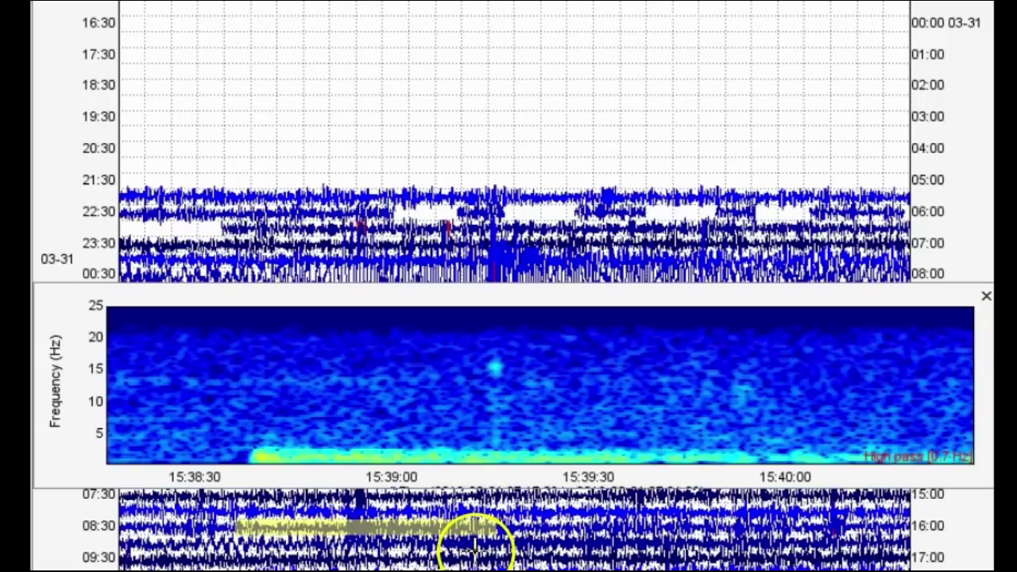
Reopen the wider spectrogram around 15:40 and step it forward window by window to about 18:16–18:25
drag(392, 523, 402, 524)
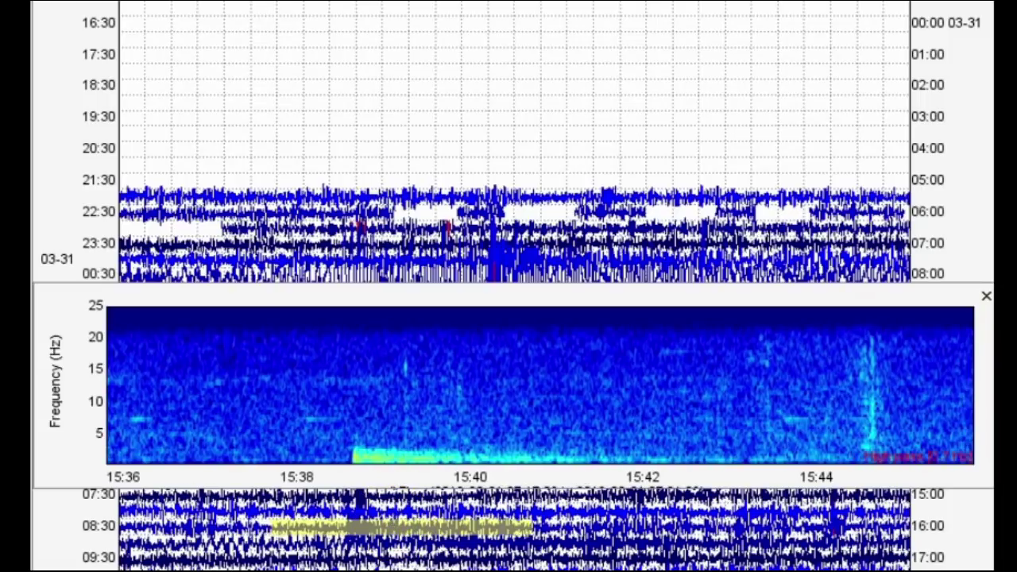
key(Right)
key(Right)
key(Right)
key(Right)
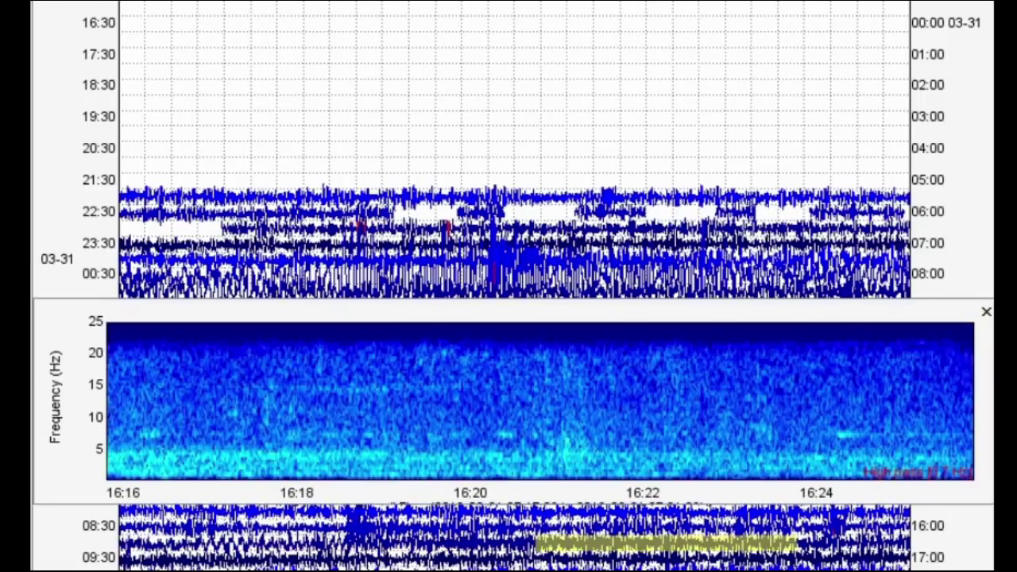
key(Right)
key(Right)
key(Right)
key(Right)
key(Right)
key(Right)
key(Right)
key(Right)
key(Right)
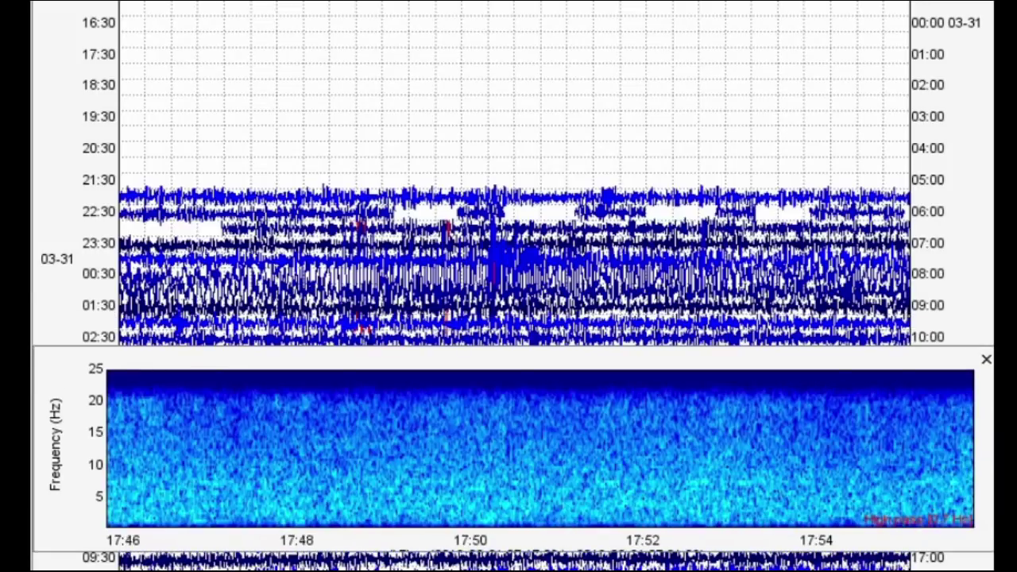
key(Right)
key(Right)
key(Right)
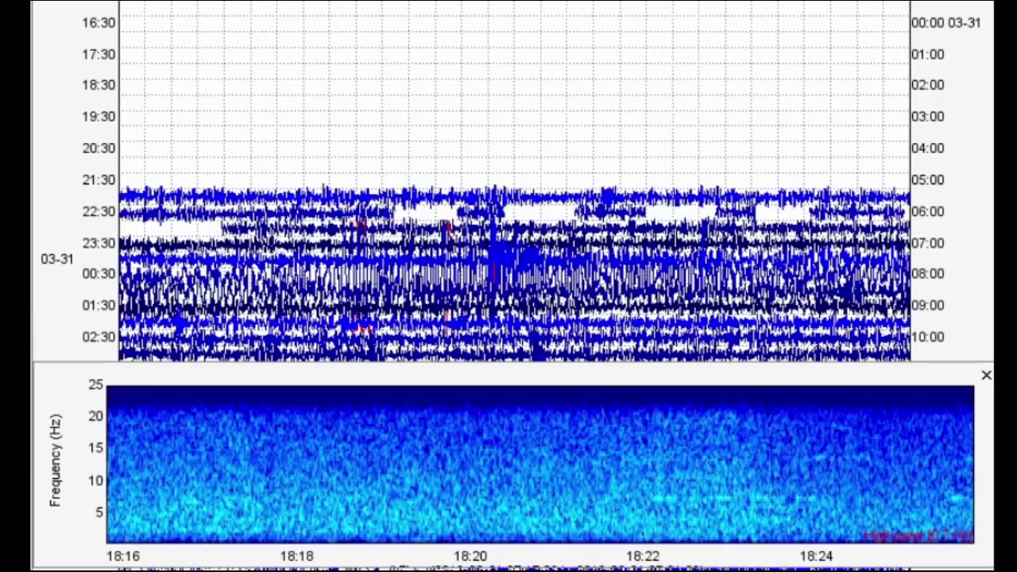
Inspect the 18:12 event's spectrogram from about 18:11:55 to 18:13:00 and leave that close-up
click(427, 224)
click(642, 450)
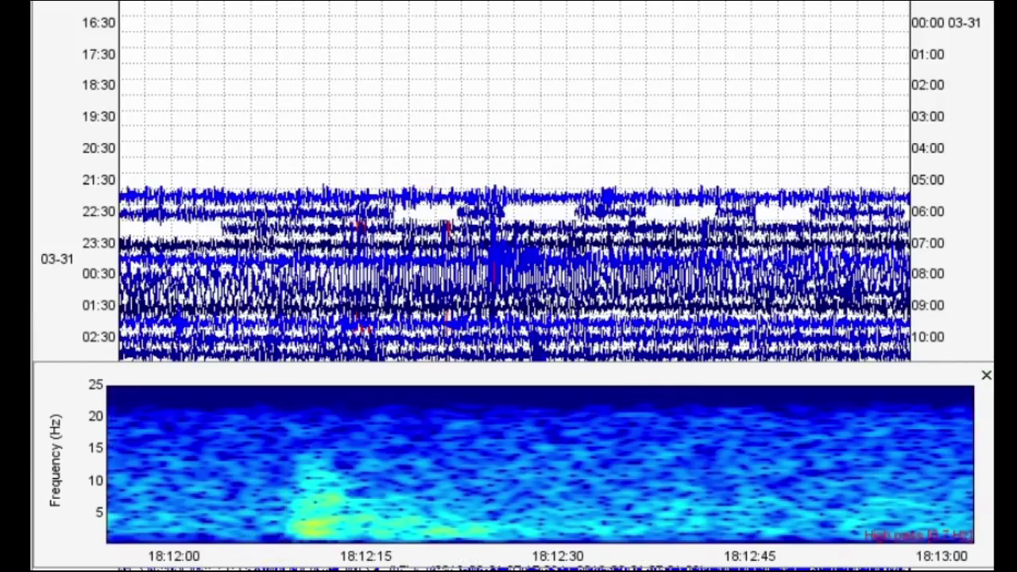
key(Escape)
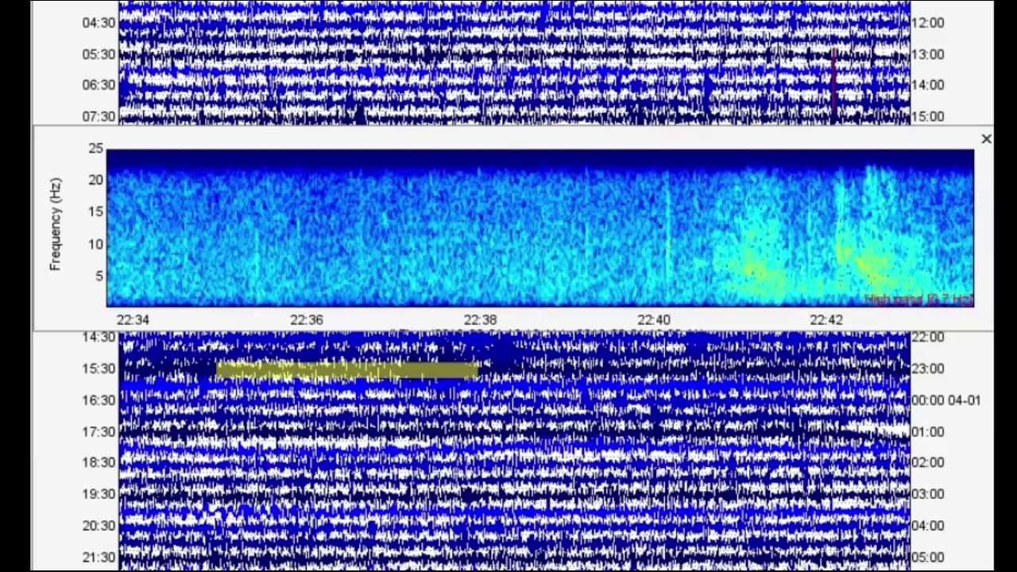
Zoom in on the 22:41–22:43 events to view their waveforms, then reopen the wider spectrogram from about 22:40 to 22:49
drag(717, 254, 929, 263)
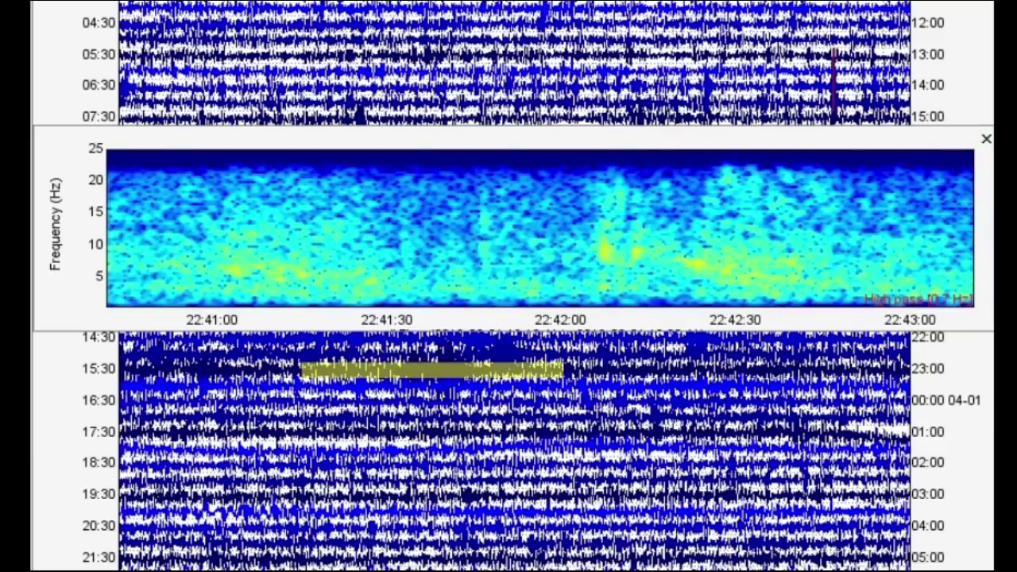
key(w)
drag(562, 292, 845, 231)
click(504, 367)
key(g)
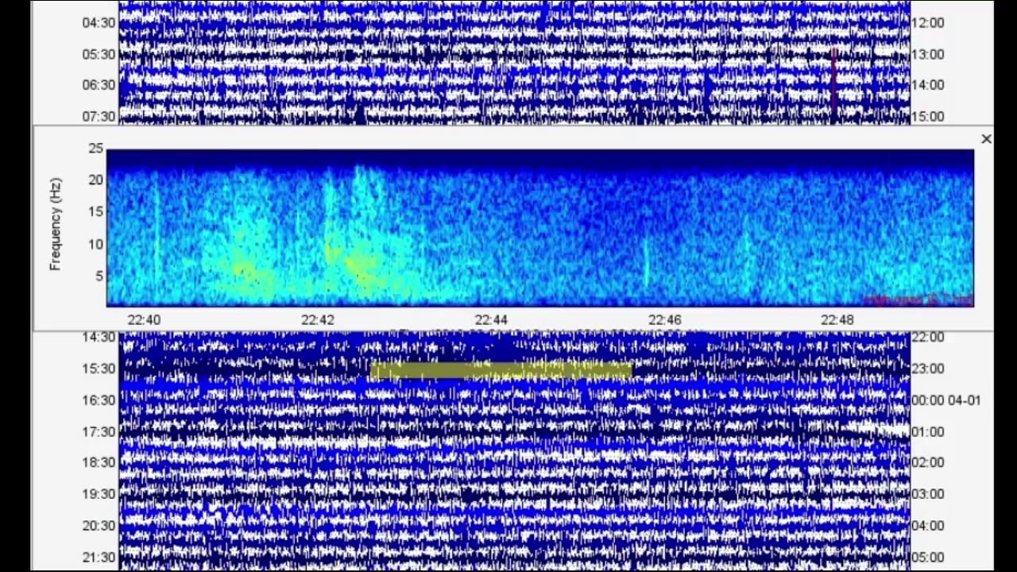
Step the spectrogram forward through the 02:30 window to about 06:10–06:19
key(Right)
key(Right)
key(Right)
key(Right)
key(Right)
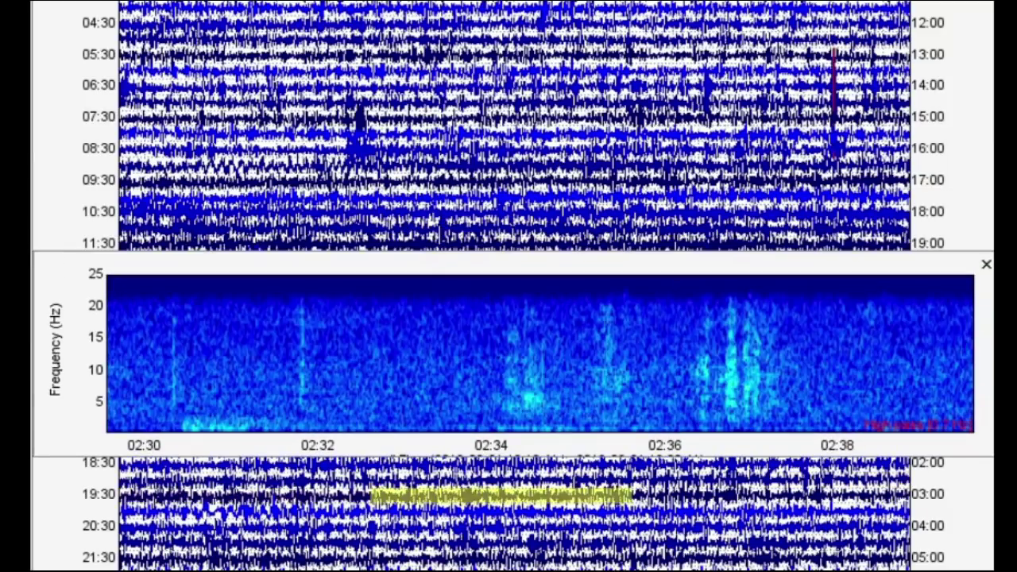
key(Right)
key(Right)
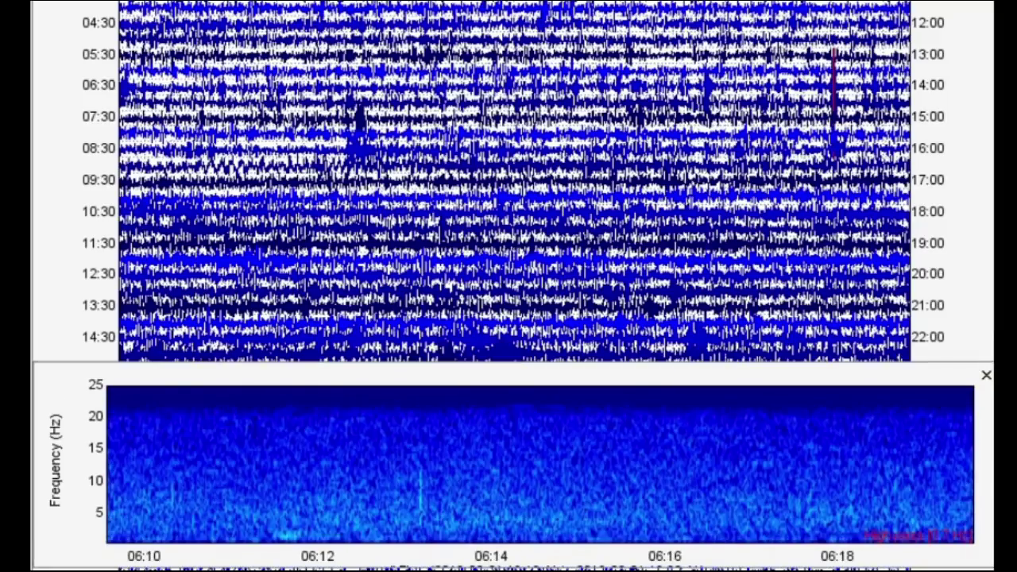
Step back two windows to about 05:50–05:59 and zoom in on the 05:55 event to compare its waveform and spectrogram
key(Left)
key(Left)
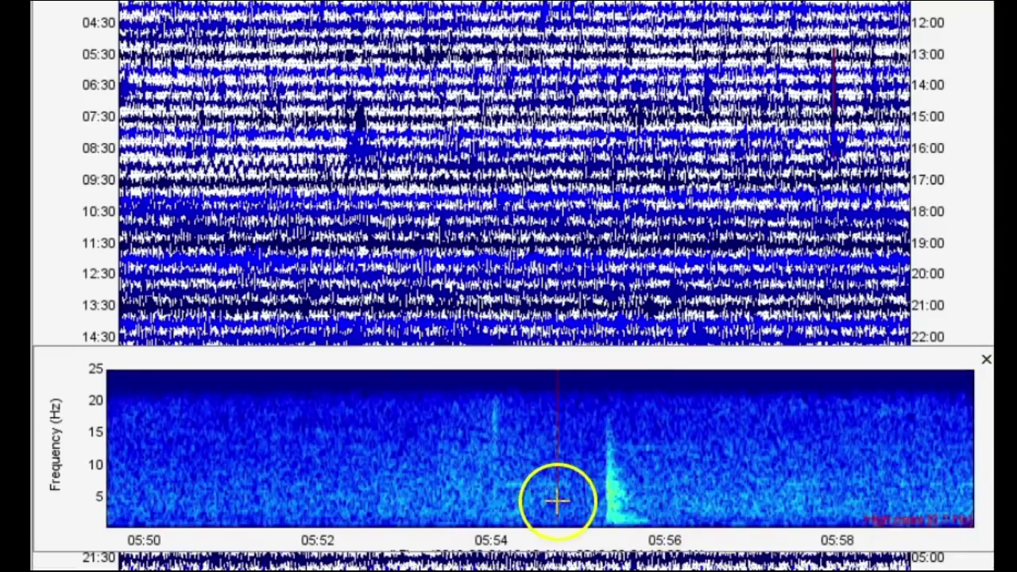
drag(558, 501, 671, 501)
drag(475, 445, 632, 465)
key(g)
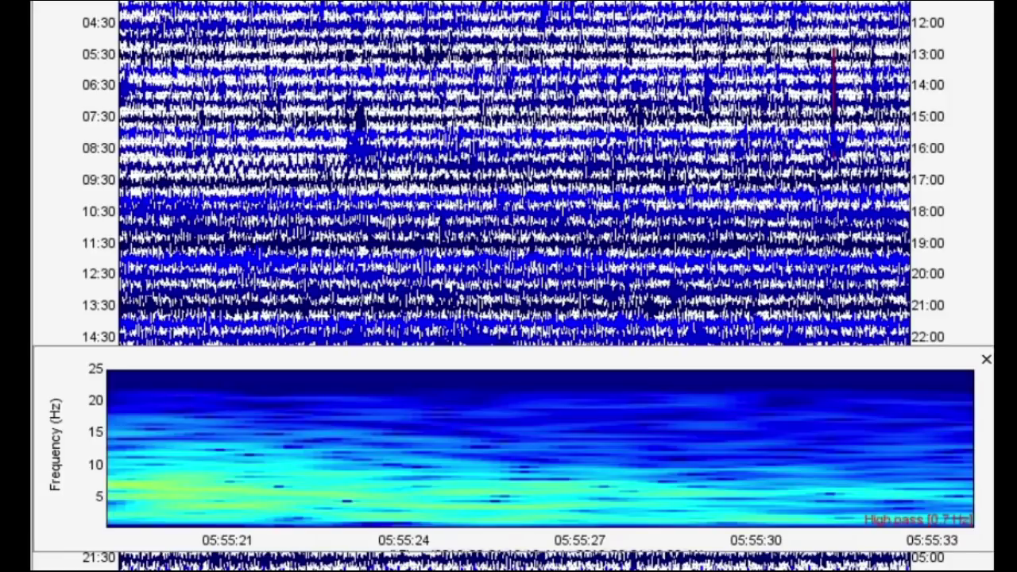
Restore the wider spectrogram around the 05:55 event and close the inset to show the plain helicorder
key(BackSpace)
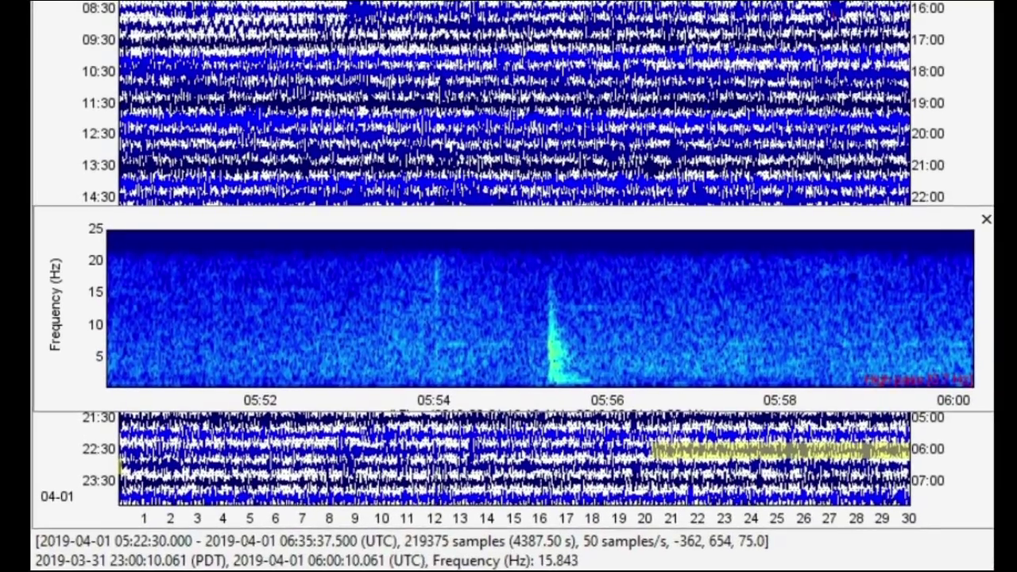
click(987, 219)
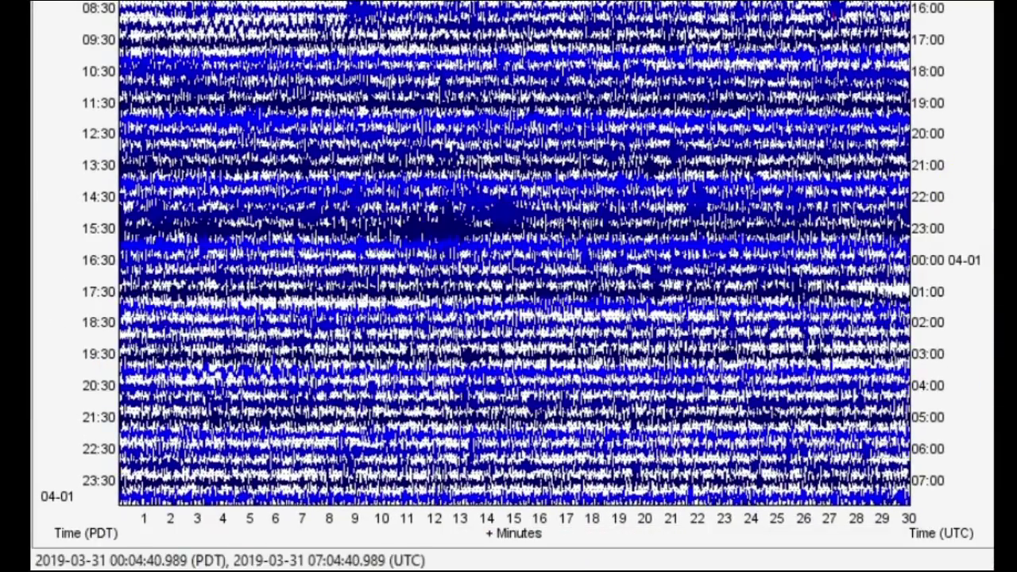
key(z)
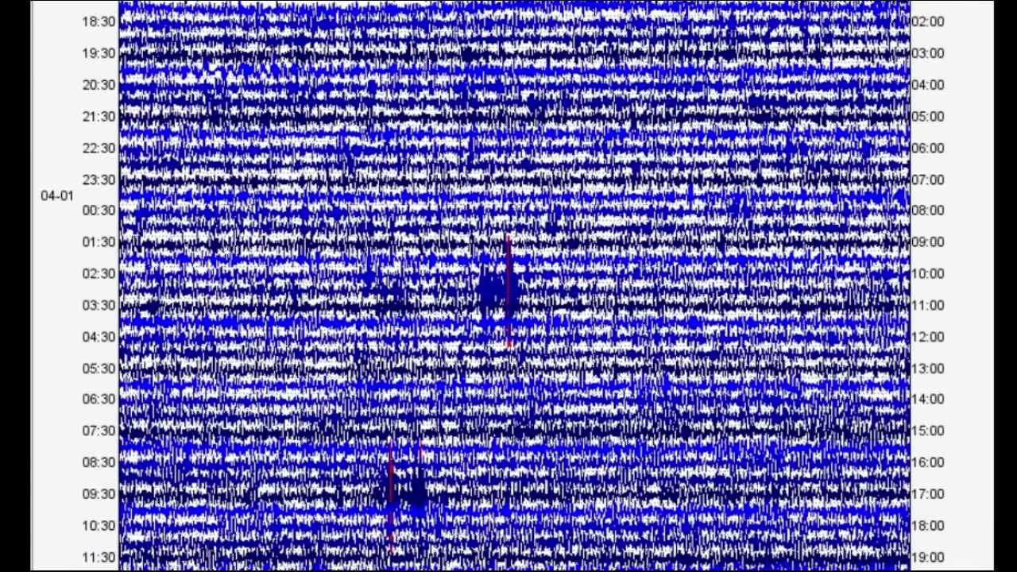
Open spectrograms around 04:18 and 10:10, then zoom in on the event near 10:06:30, from about 10:05:55 to 10:07:55
click(628, 101)
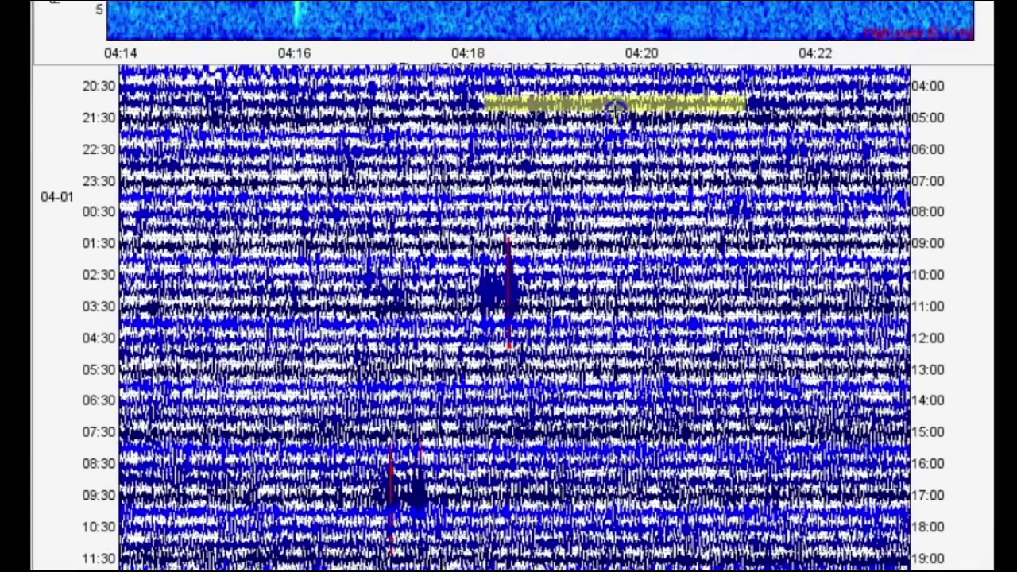
drag(616, 121, 546, 171)
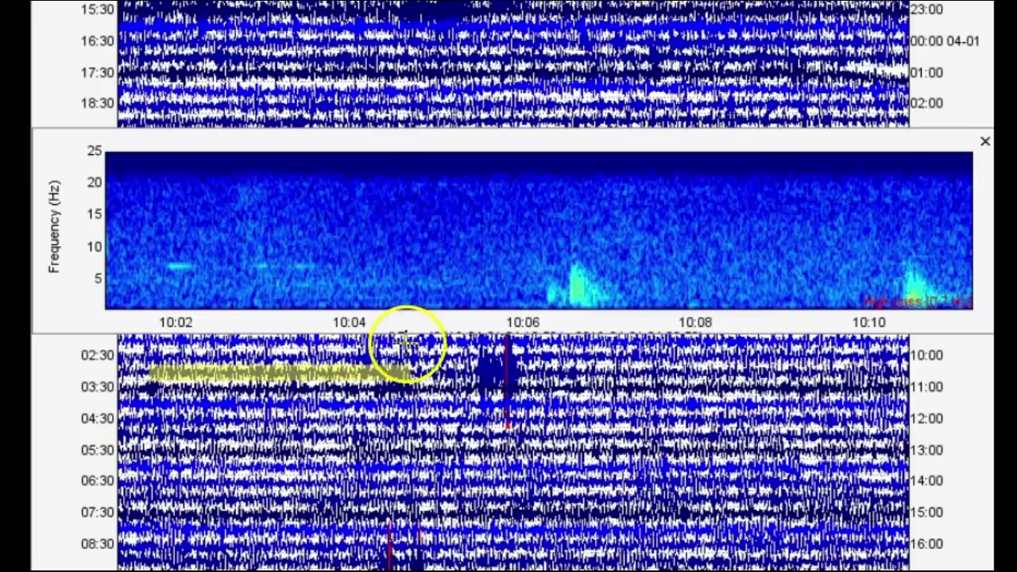
click(405, 373)
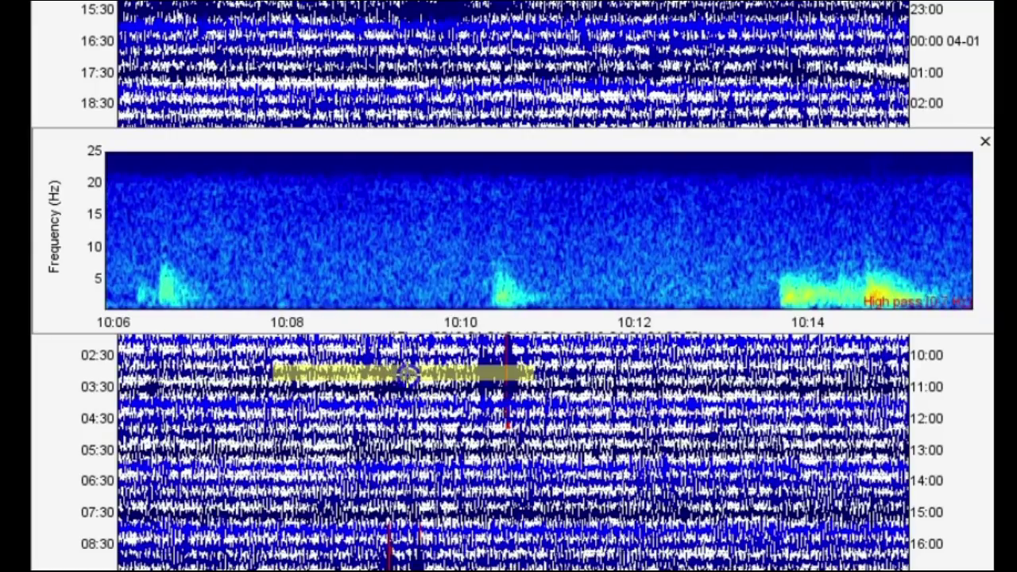
drag(132, 276, 302, 291)
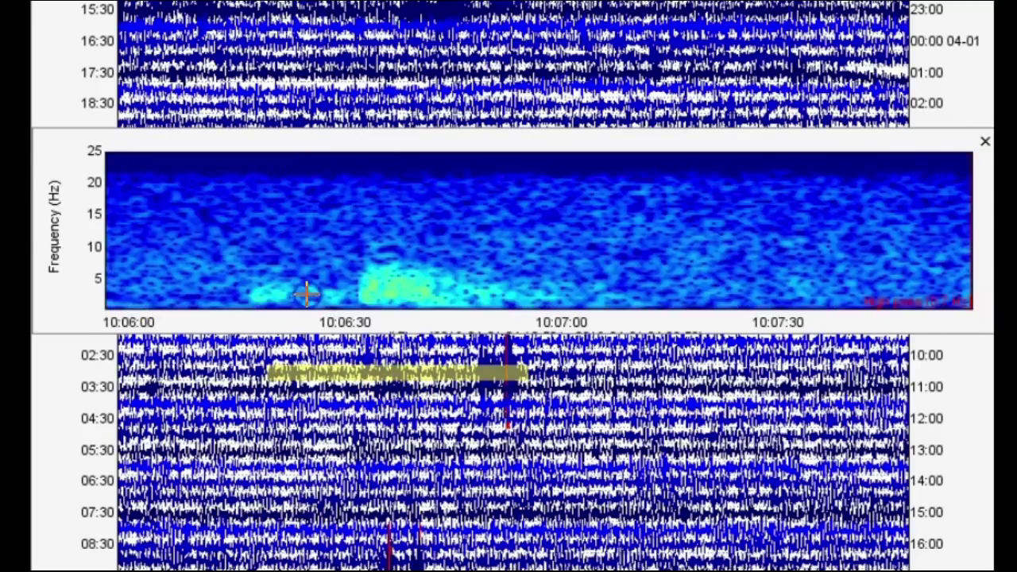
Zoom in on the 10:06:30 event from about 10:06:15 to 10:07:00 and compare its waveform, spectrogram and spectrum
drag(236, 226, 572, 227)
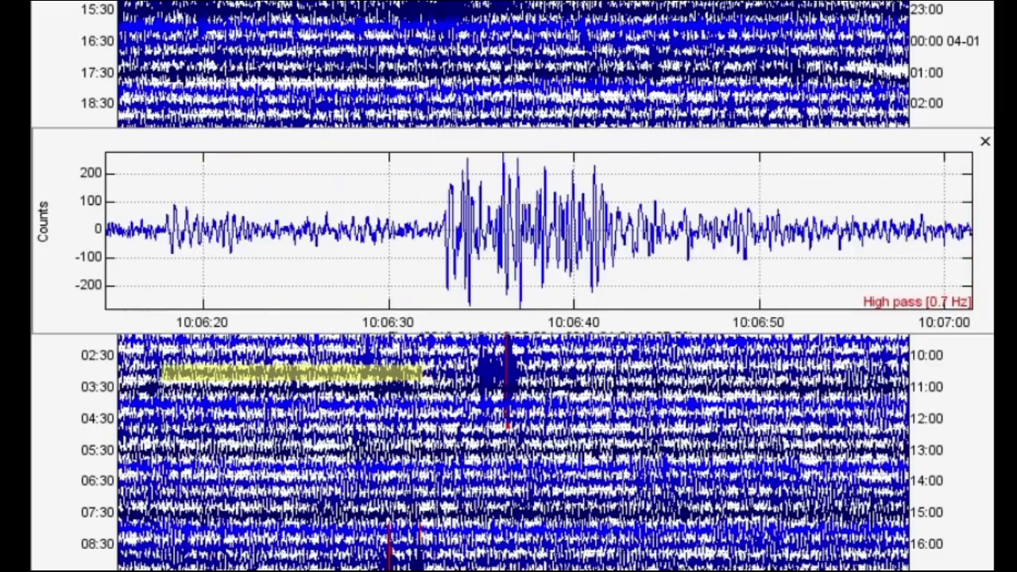
key(g)
key(s)
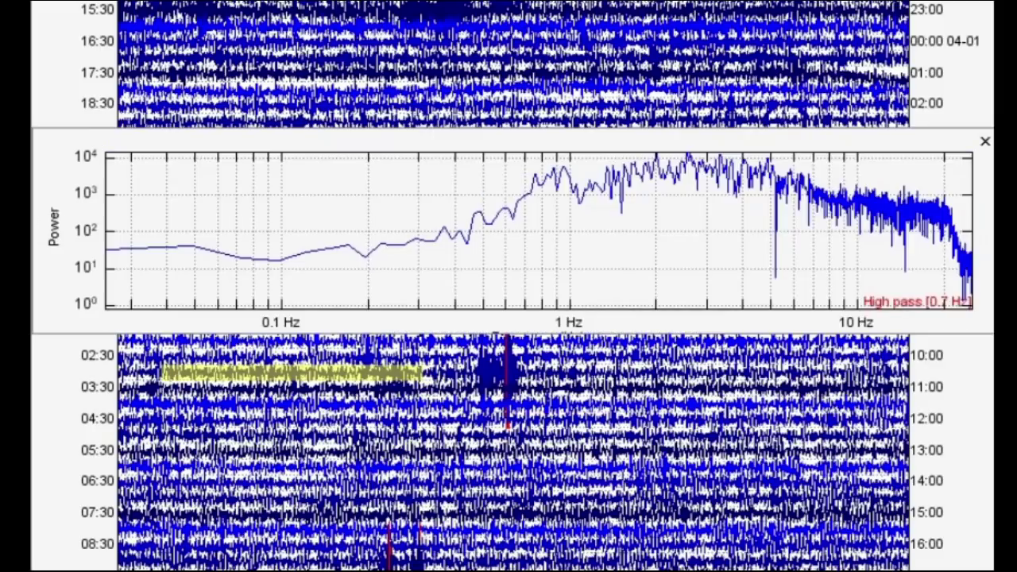
Turn off log power to view the 10:06:30 event's spectrum on a linear scale, and turn log power back on
key(shift+slash)
key(Return)
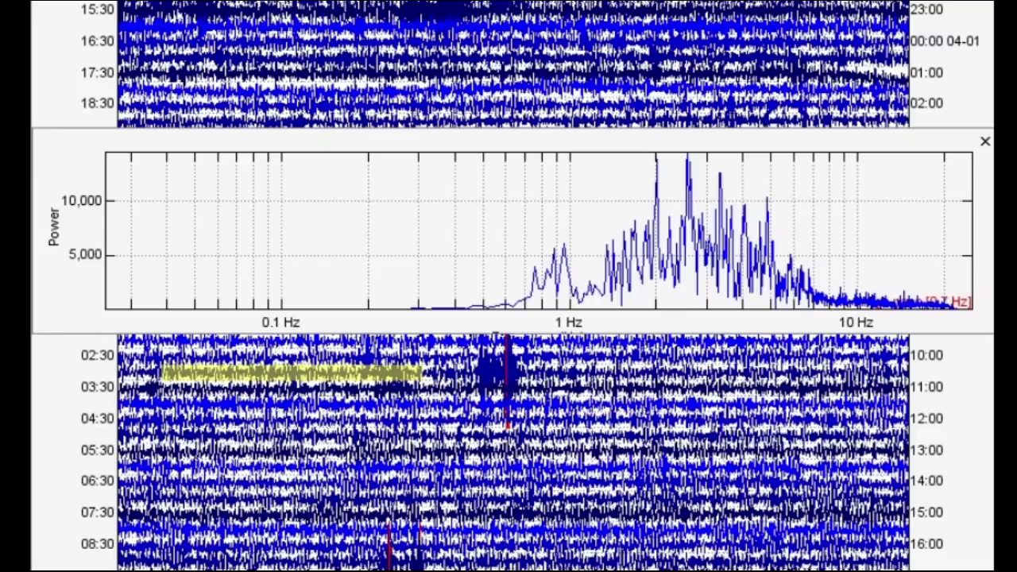
key(question)
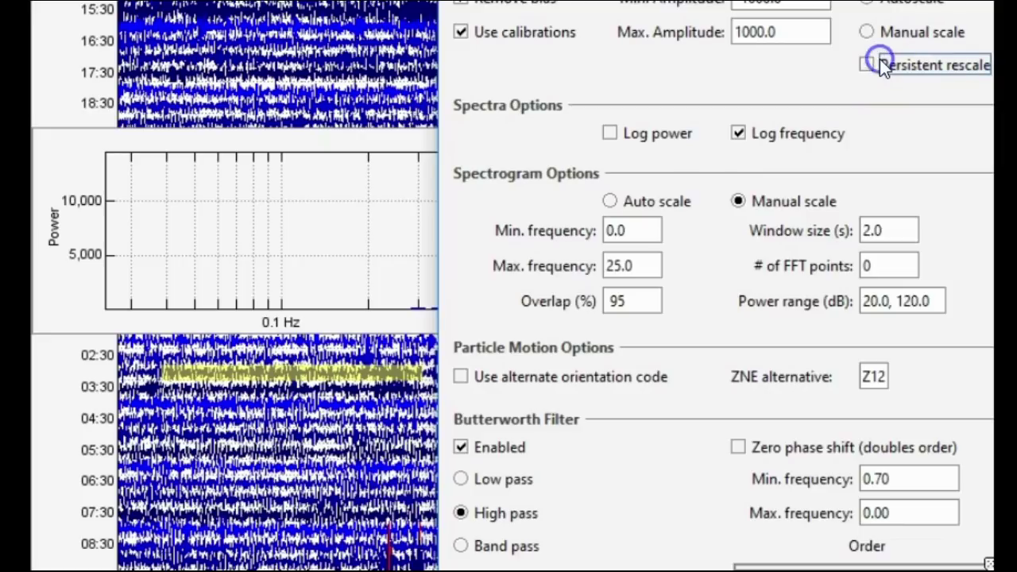
click(655, 137)
key(Return)
Open the spectrogram around 10:13, zoom in on the 10:10:30 event from about 10:10:00 to 10:11:30, and show its waveform
key(g)
drag(400, 377, 478, 375)
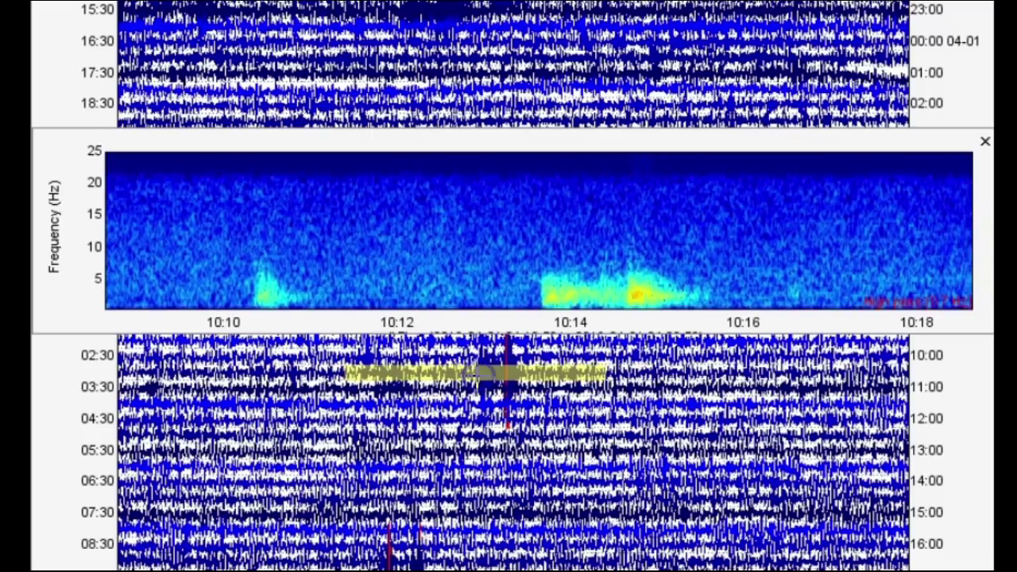
click(520, 275)
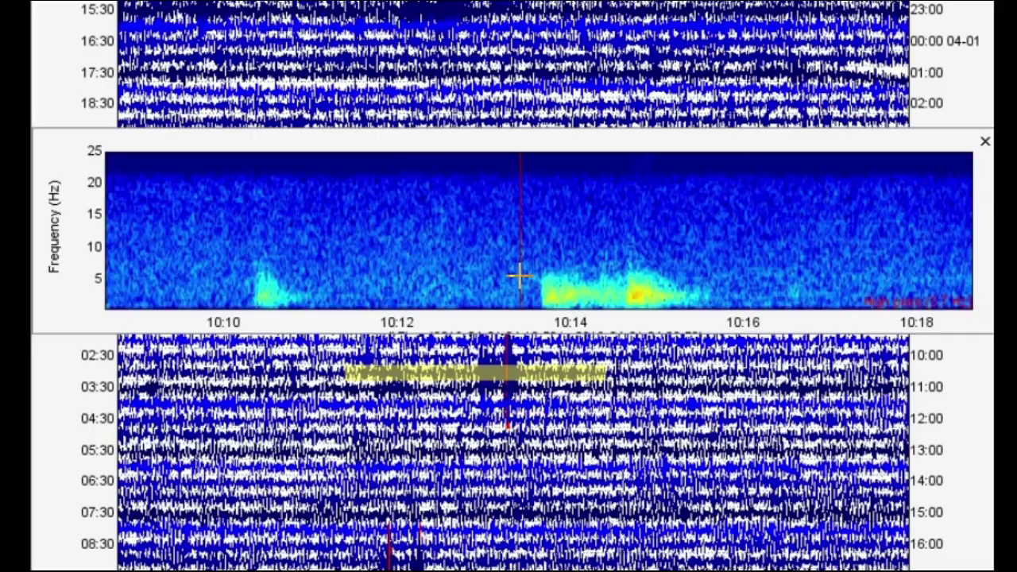
drag(191, 277, 438, 277)
click(326, 188)
drag(220, 272, 693, 249)
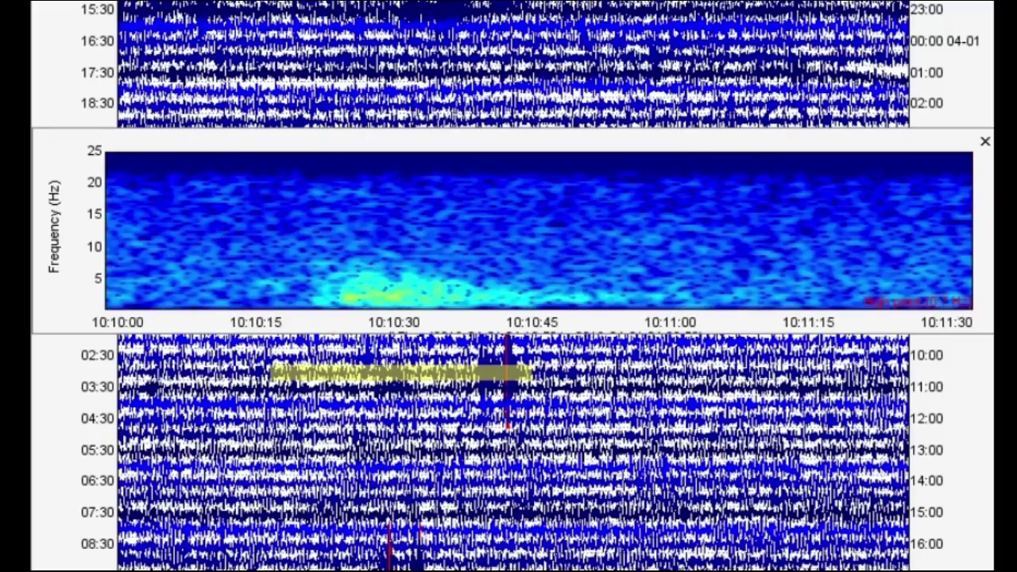
key(w)
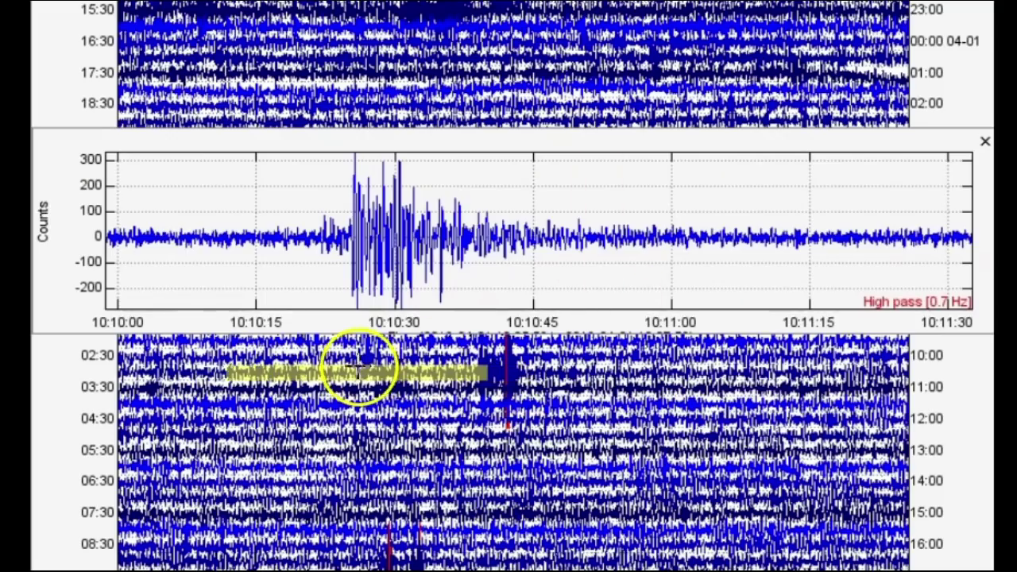
Compare zoomed-in waveforms of the 10:06:30 and 10:10:30 events, and show the spectrogram of the second one
click(350, 371)
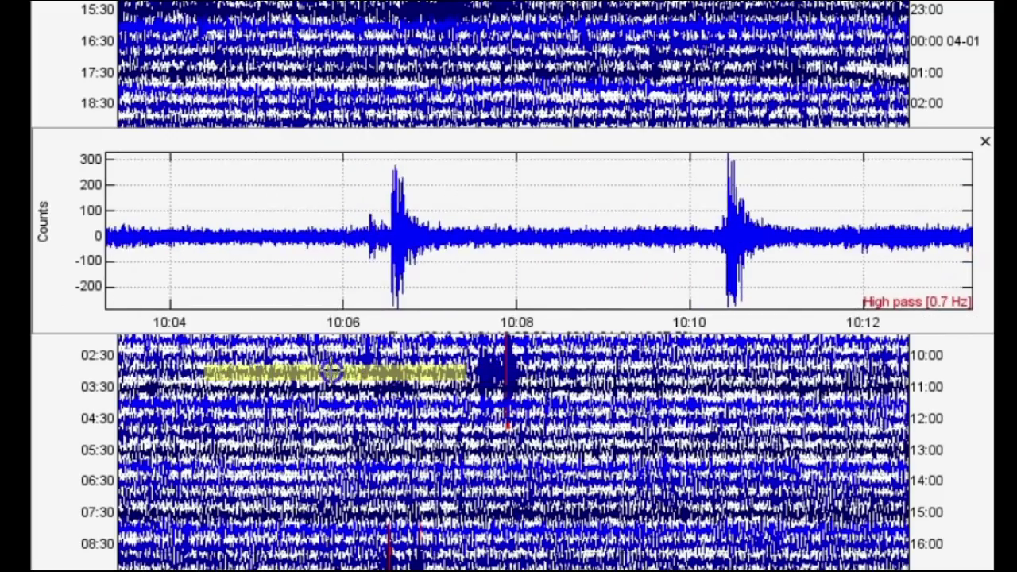
drag(355, 238, 469, 231)
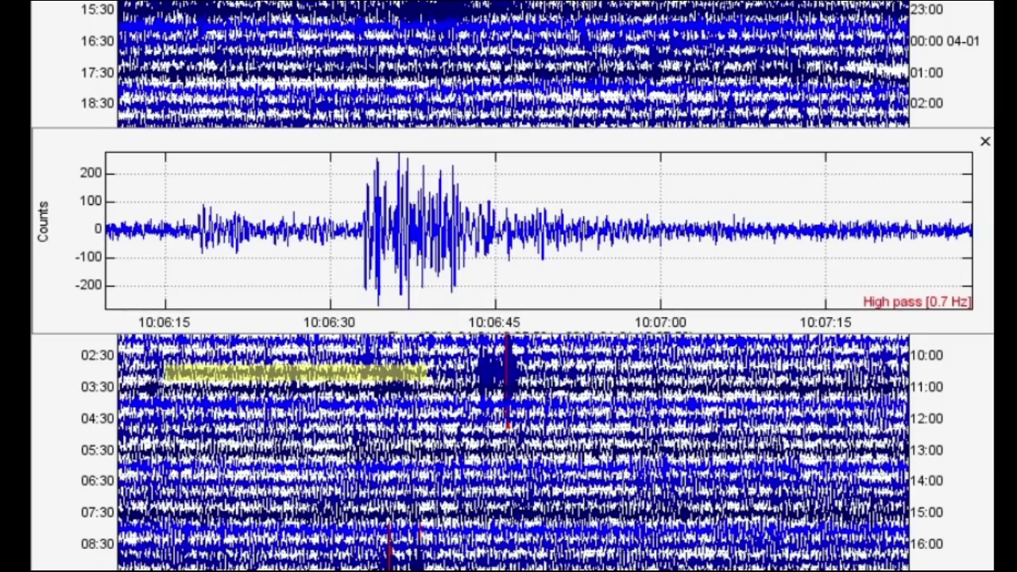
click(429, 374)
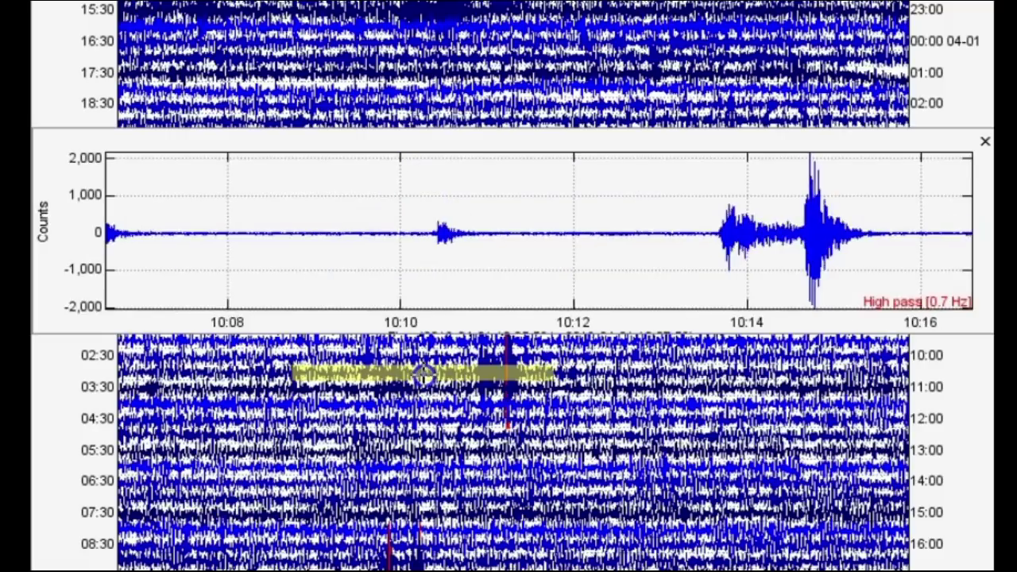
drag(357, 247, 458, 246)
drag(193, 248, 504, 248)
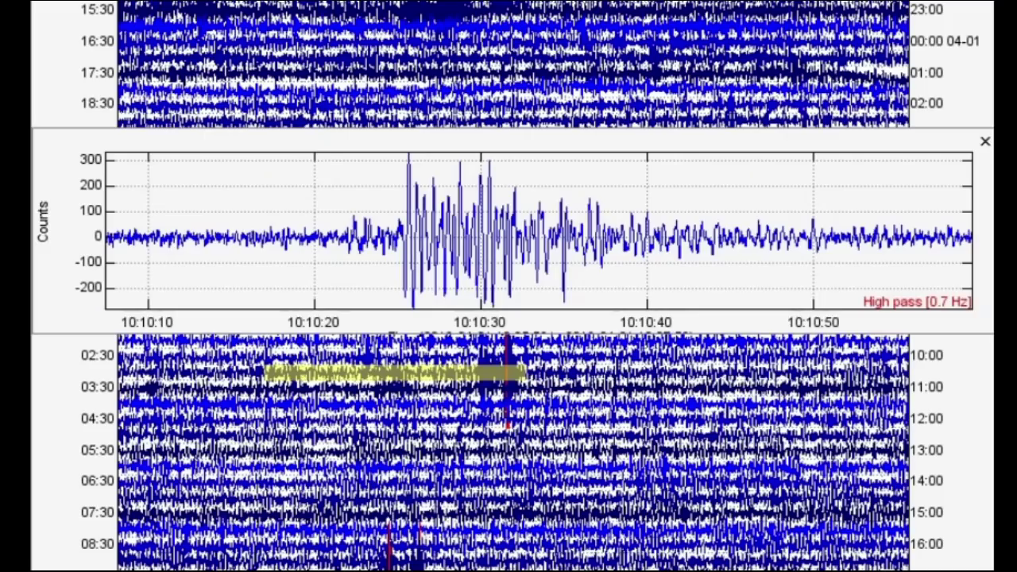
click(318, 244)
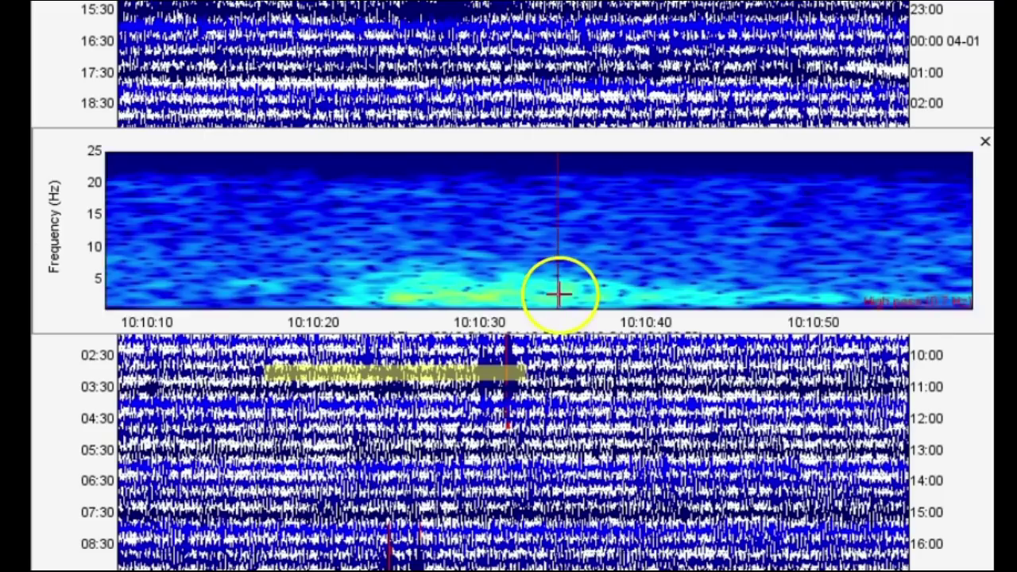
Zoom in on the two larger signals from about 10:13:35 to 10:15:30 and compare their spectrogram and waveform
click(481, 372)
click(497, 372)
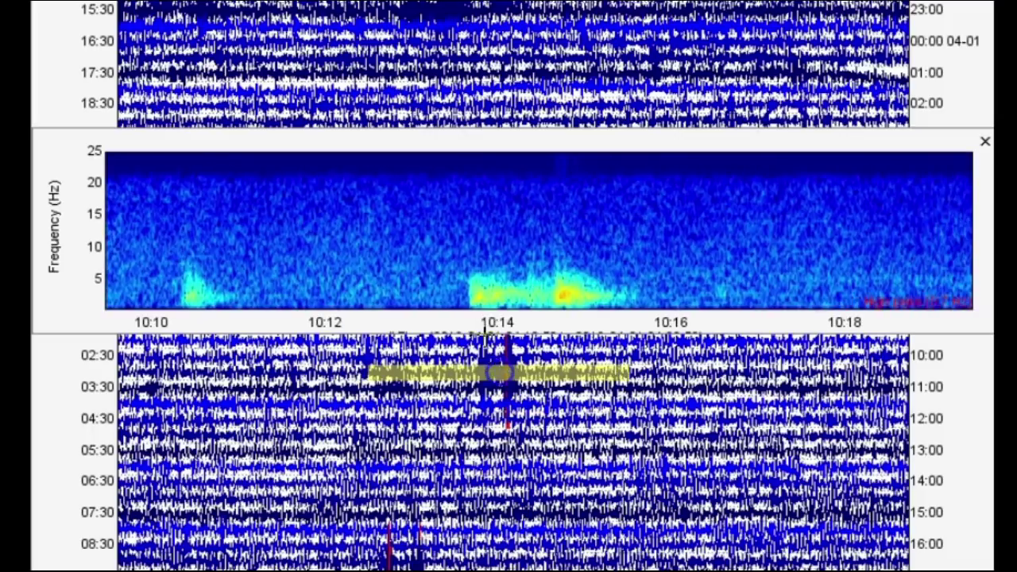
drag(460, 291, 674, 287)
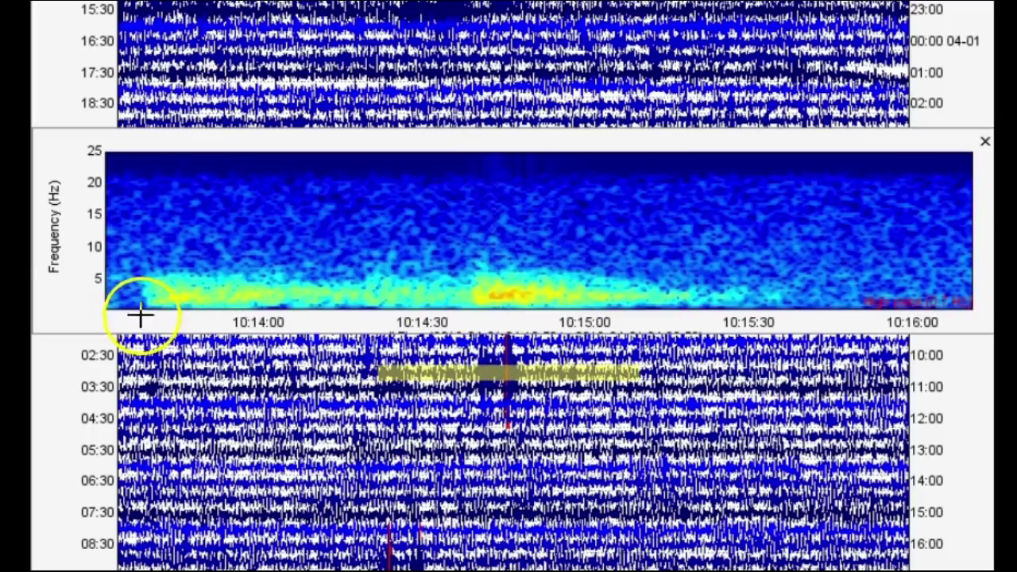
drag(118, 290, 748, 290)
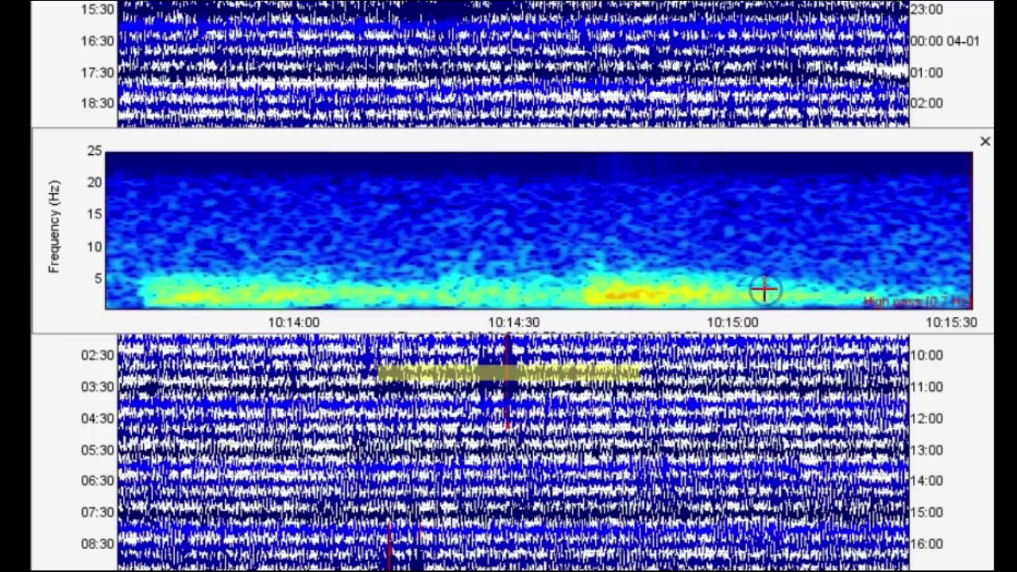
key(w)
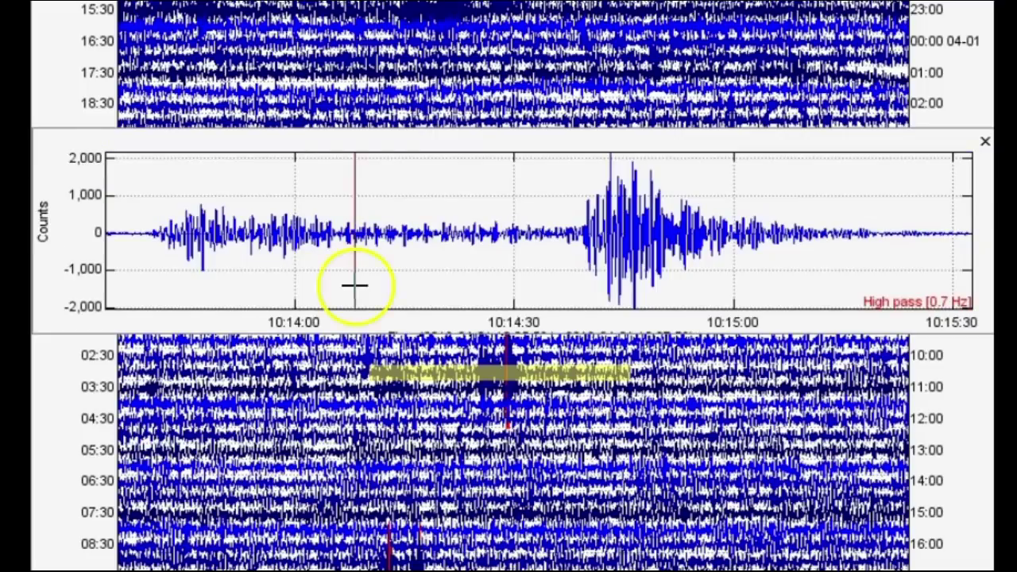
Magnify the first signal's onset from about 10:13:38 to 10:14:30 and check its time against the Newberry Caldera earthquake list in the browser
drag(131, 245, 512, 238)
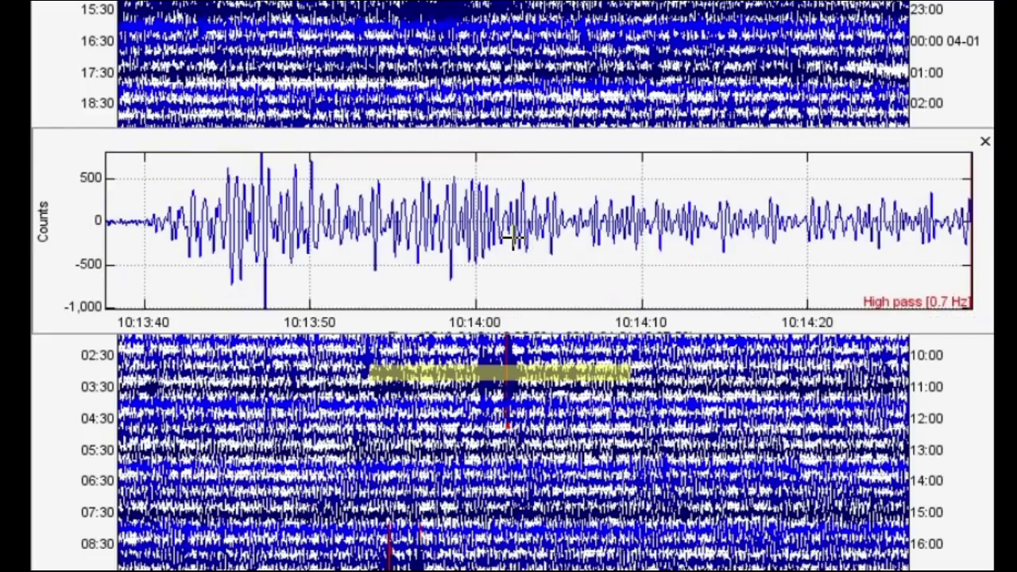
click(141, 235)
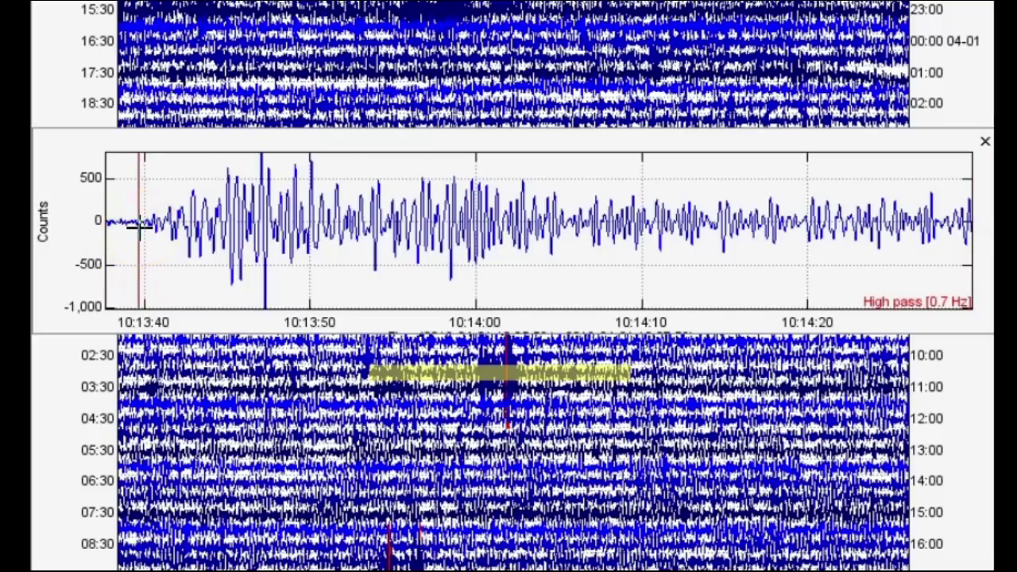
click(217, 521)
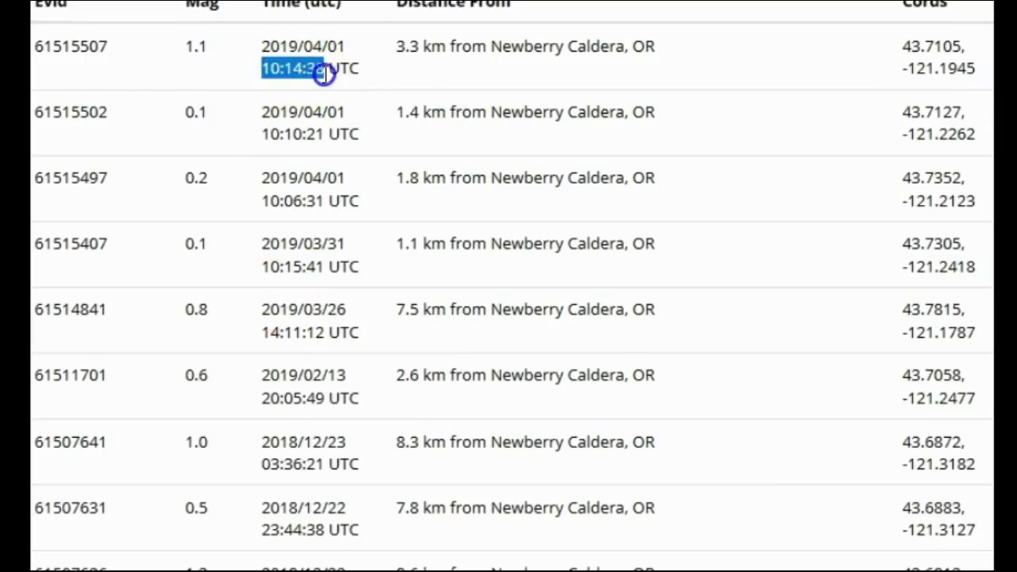
click(489, 194)
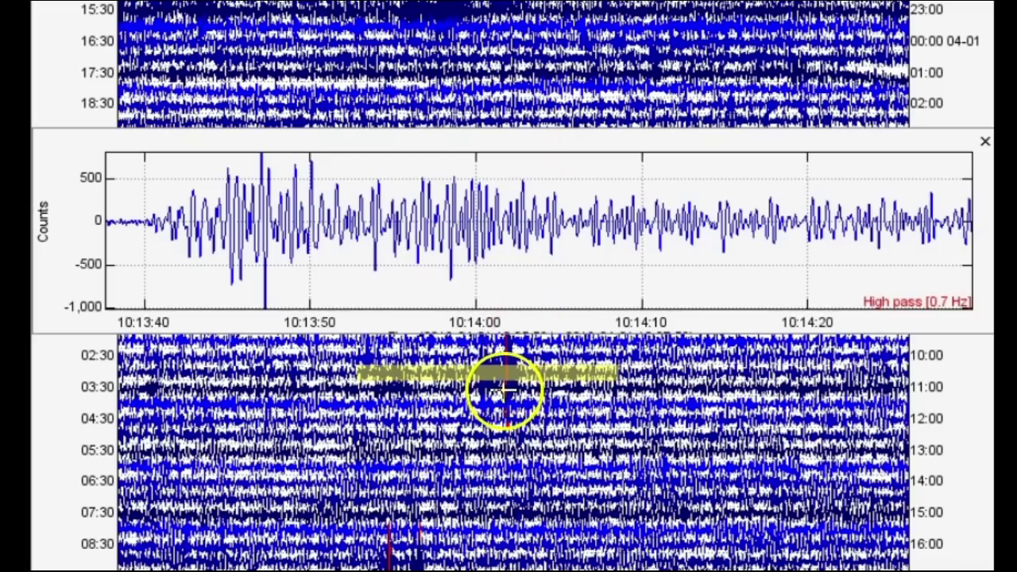
Reopen the window around 10:14, zoom back in on both signals to about 10:13:33–10:15:30, and compare their spectrogram with the waveform
click(502, 372)
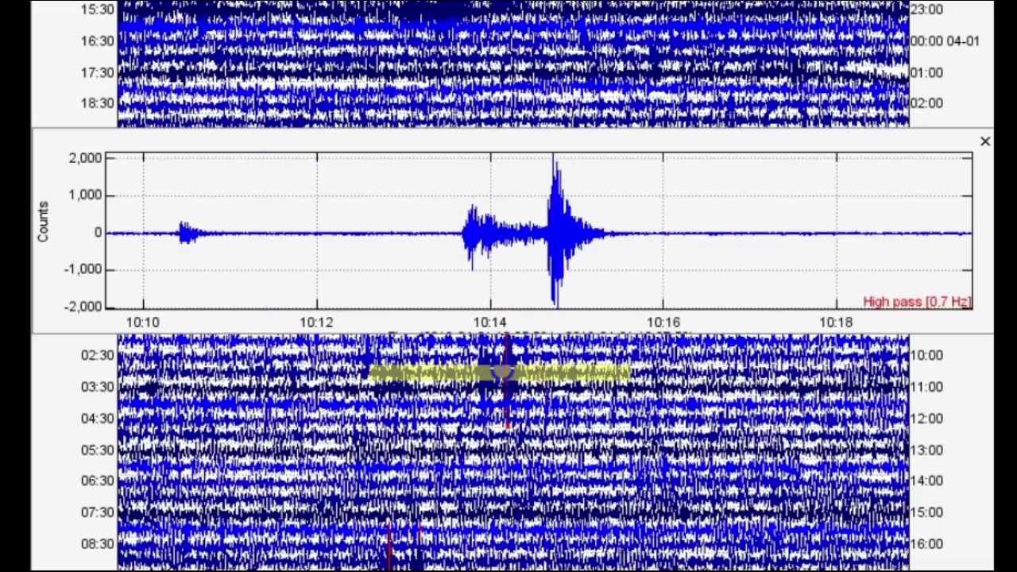
drag(502, 372, 505, 372)
drag(419, 241, 662, 246)
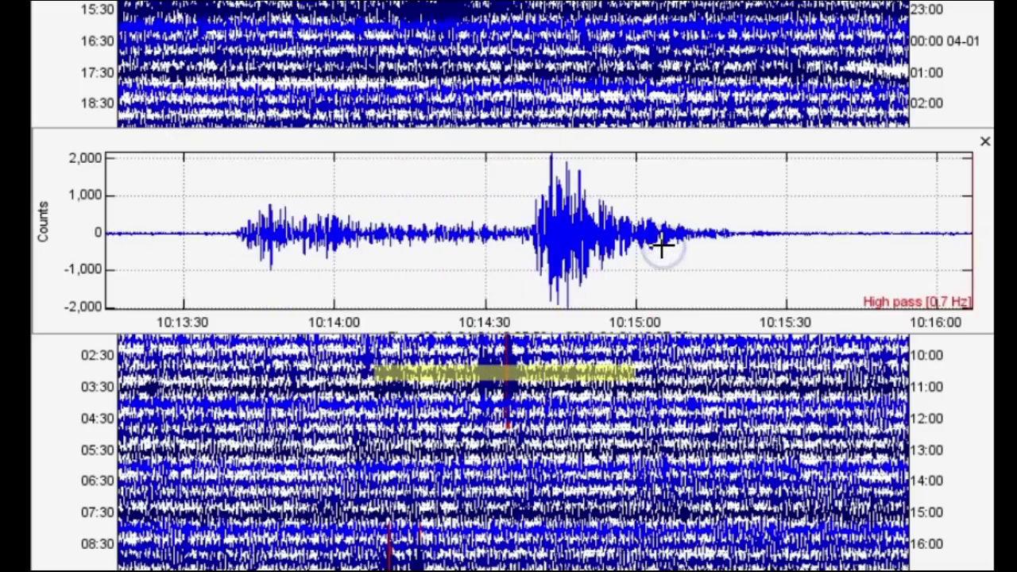
key(g)
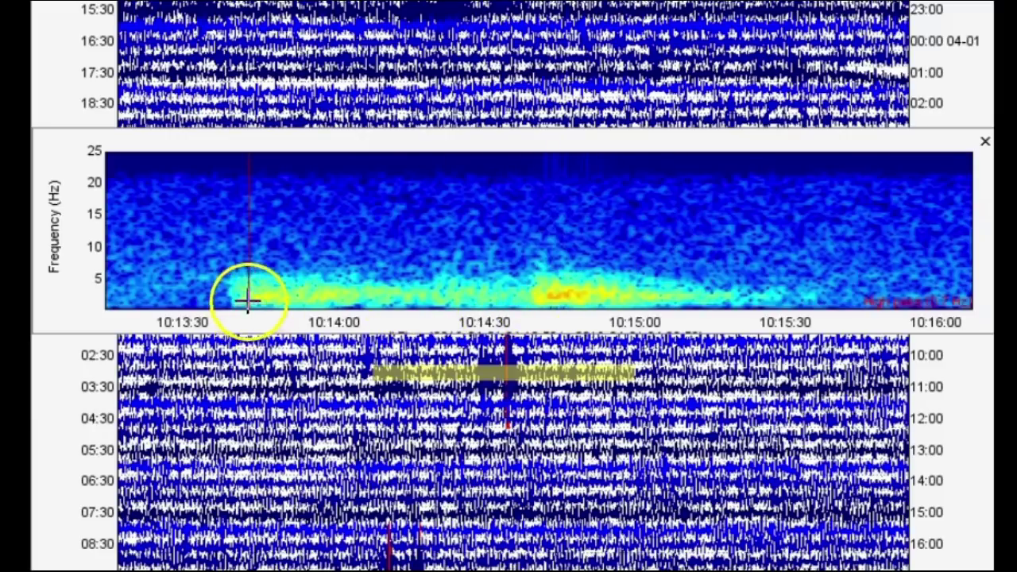
drag(200, 260, 785, 213)
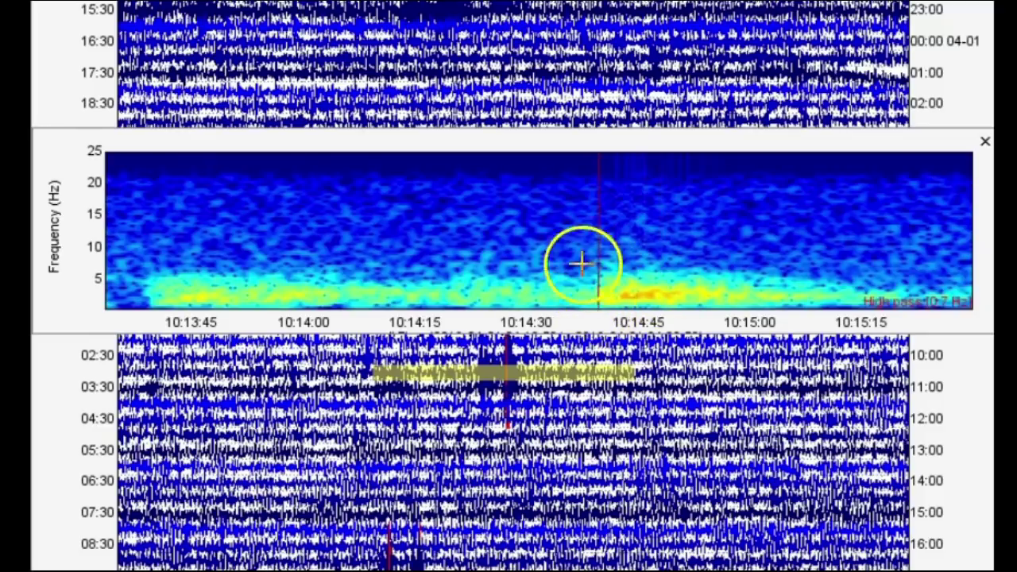
key(w)
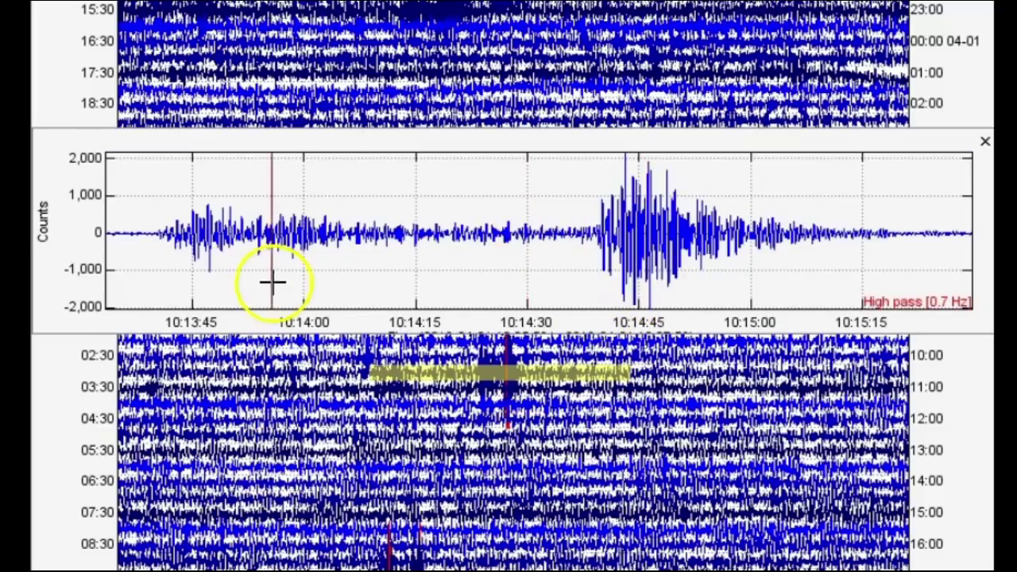